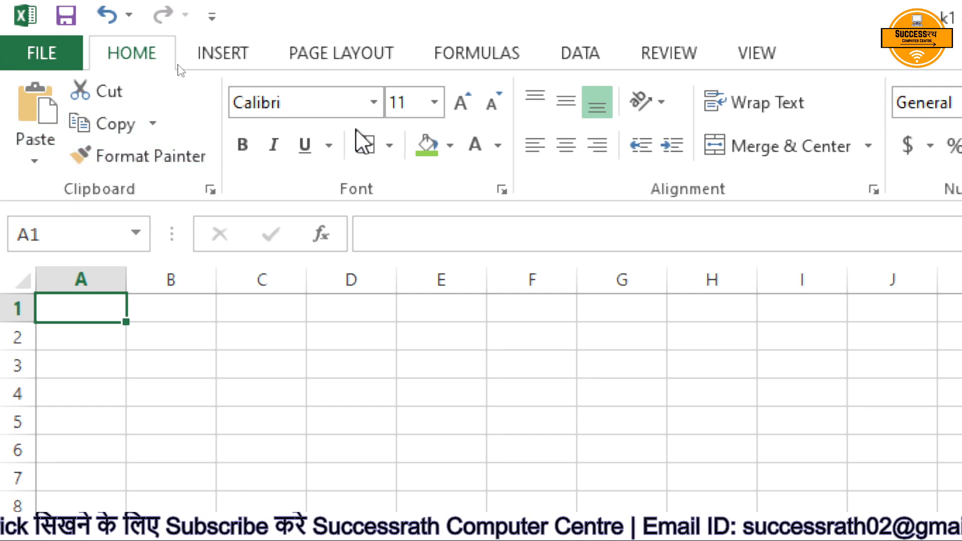
{"action": "key", "text": "ctrl+minus"}
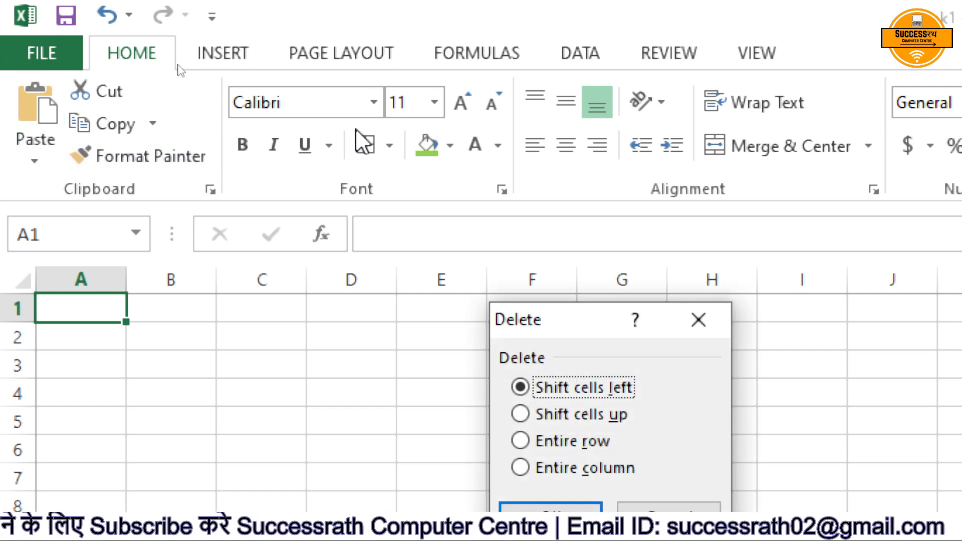
{"action": "key", "text": "Escape"}
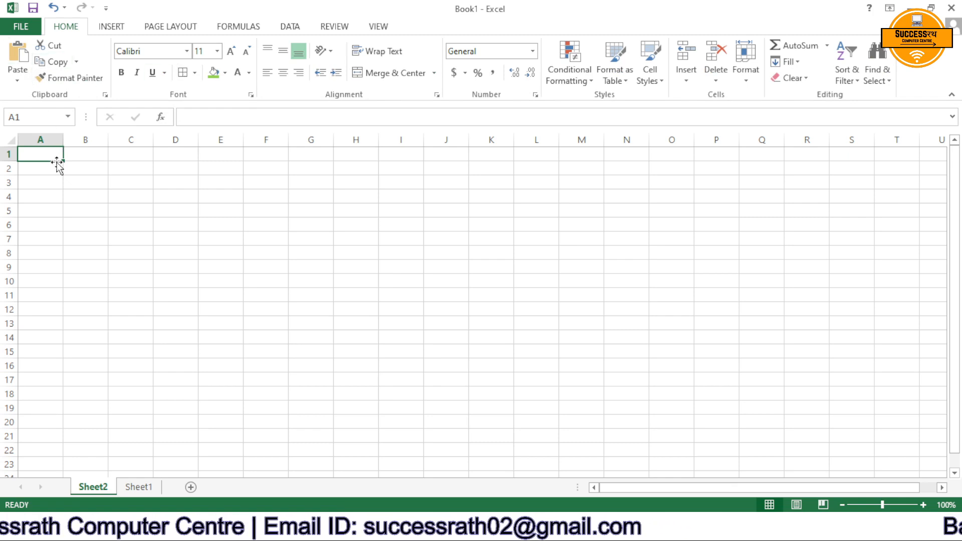
{"action": "type", "text": "€n"}
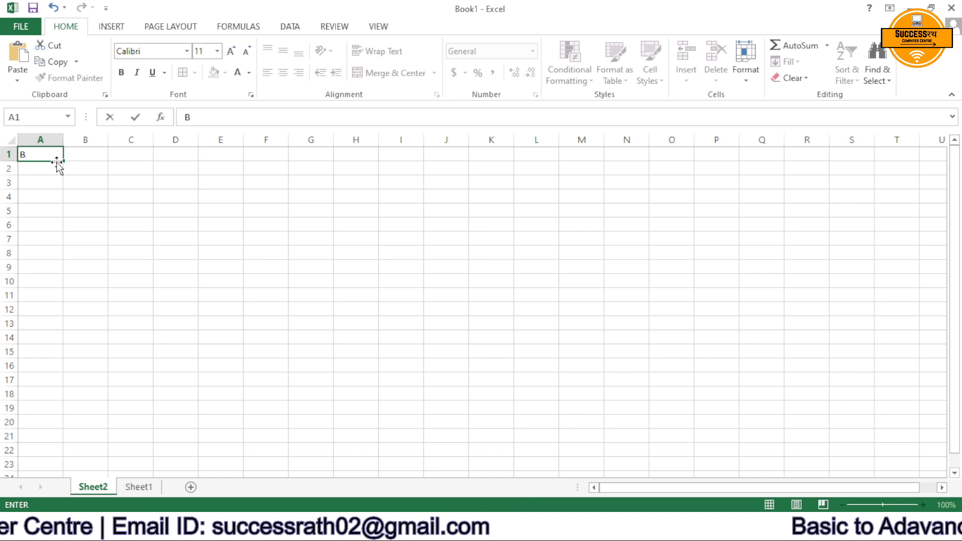
Enter the column headers Name, History, Hindi, Maths and Sciecne in cells A1 to E1.
{"action": "type", "text": "Name"}
{"action": "key", "text": "Tab"}
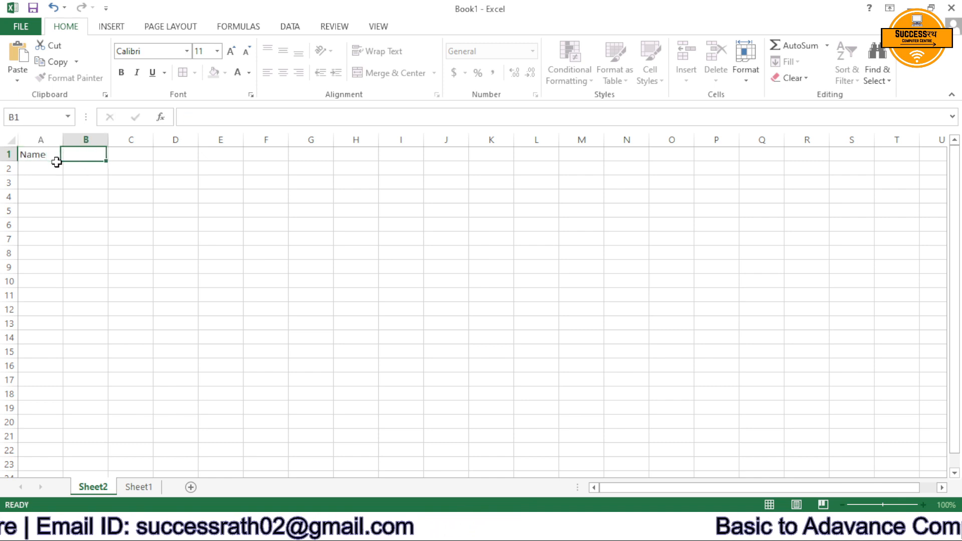
{"action": "type", "text": "History"}
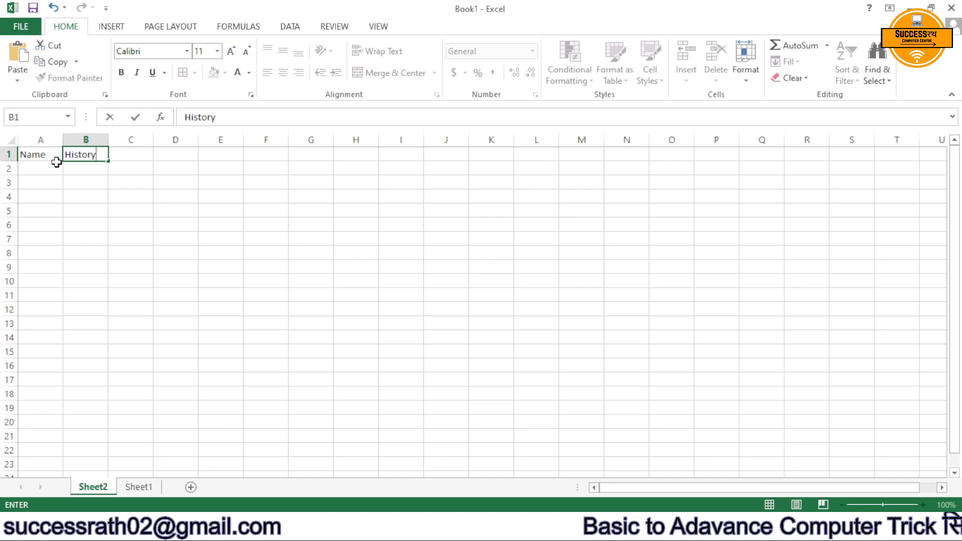
{"action": "key", "text": "Tab"}
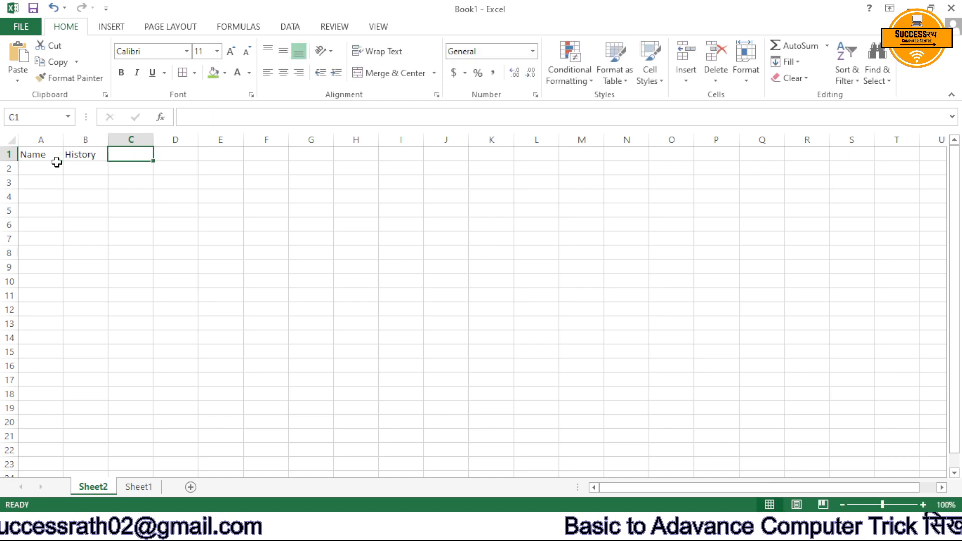
{"action": "type", "text": "Hindi"}
{"action": "key", "text": "Tab"}
{"action": "type", "text": "M"}
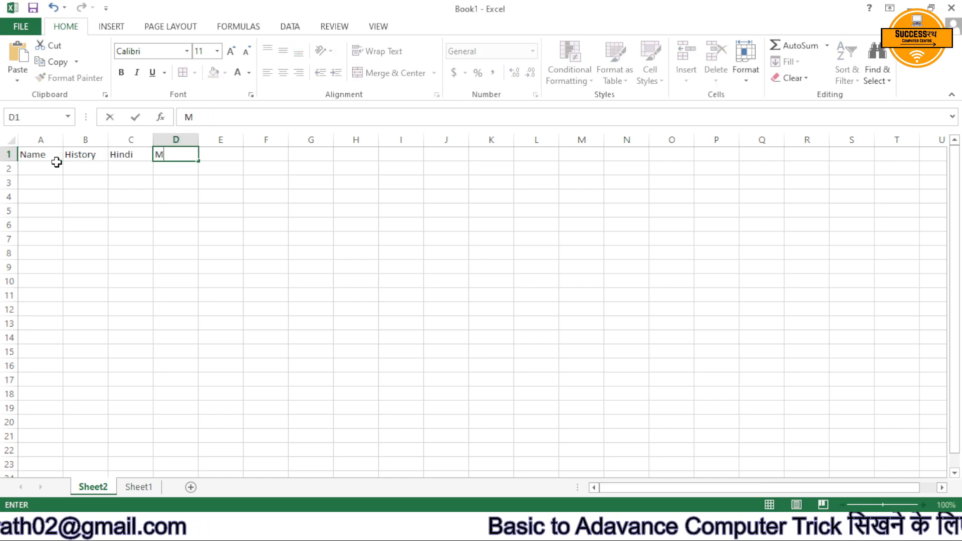
{"action": "key", "text": "Tab"}
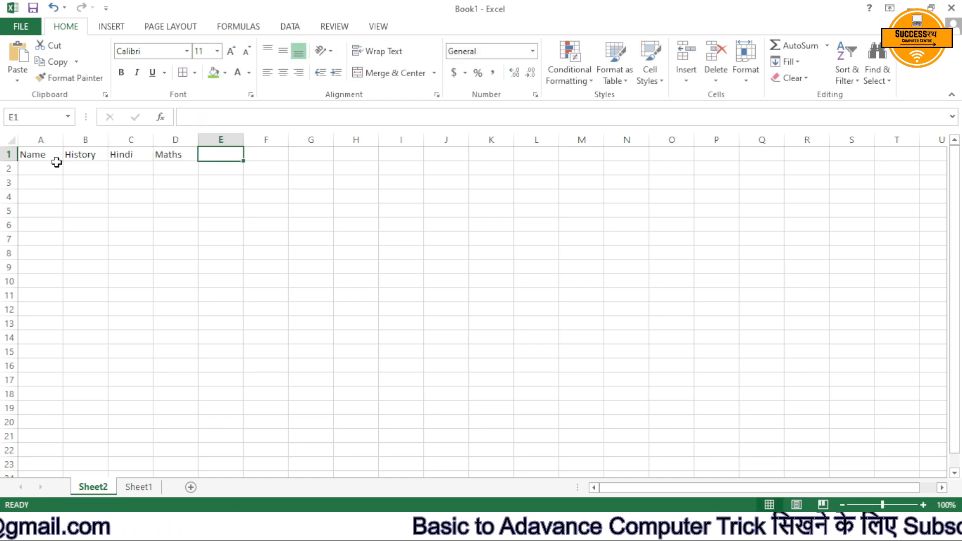
{"action": "type", "text": "Sciene"}
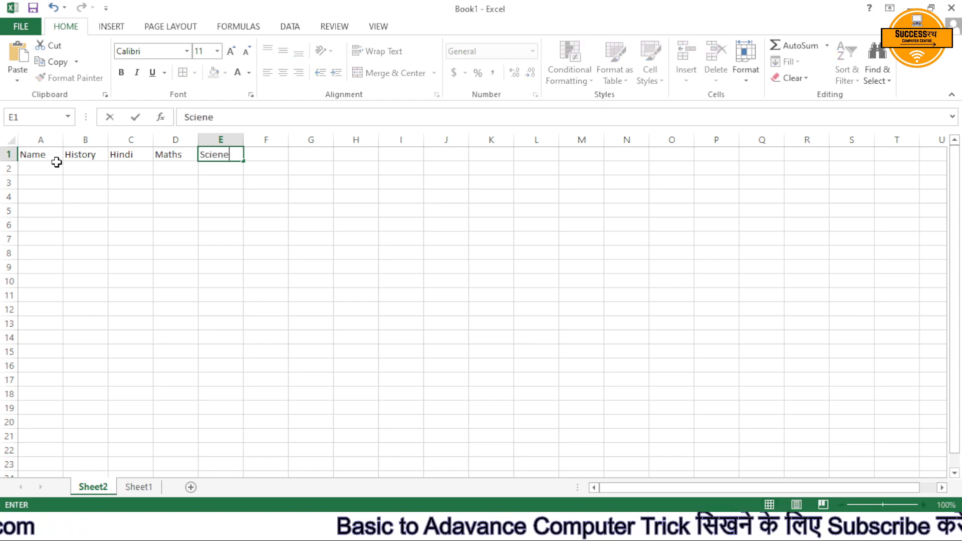
{"action": "key", "text": "BackSpace"}
{"action": "key", "text": "BackSpace"}
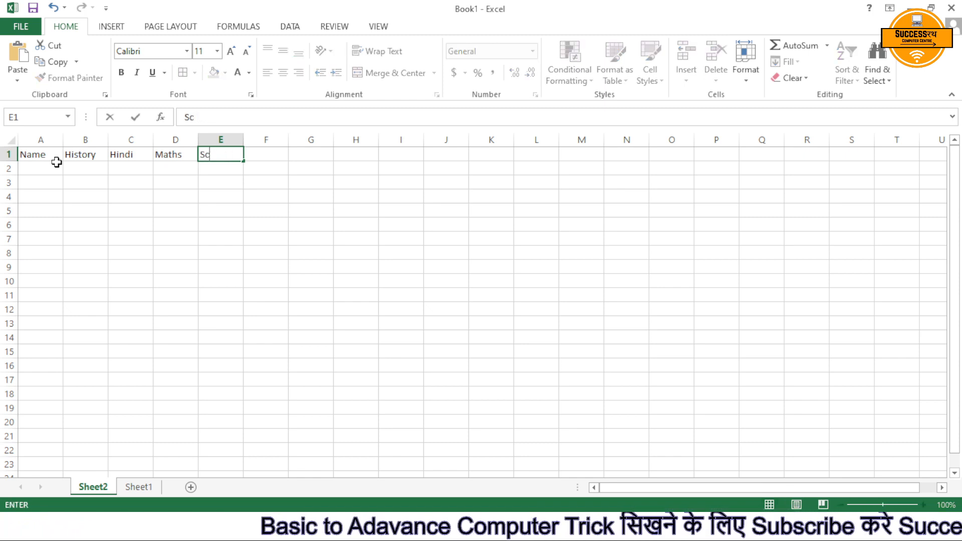
{"action": "type", "text": "cne"}
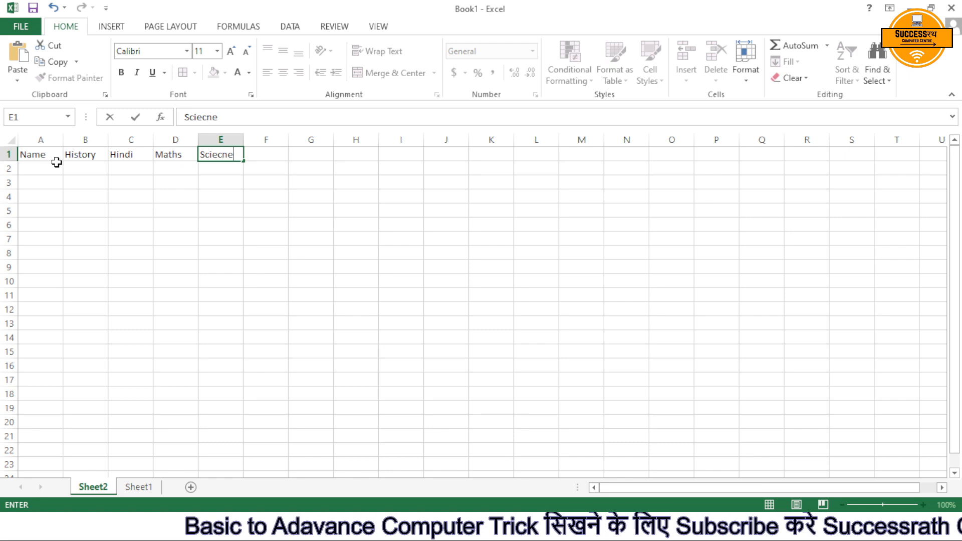
Enter four people's first names under the Name header in cells A2 to A5.
{"action": "left_click", "coordinate": [57, 166]}
{"action": "type", "text": "Gaurav"}
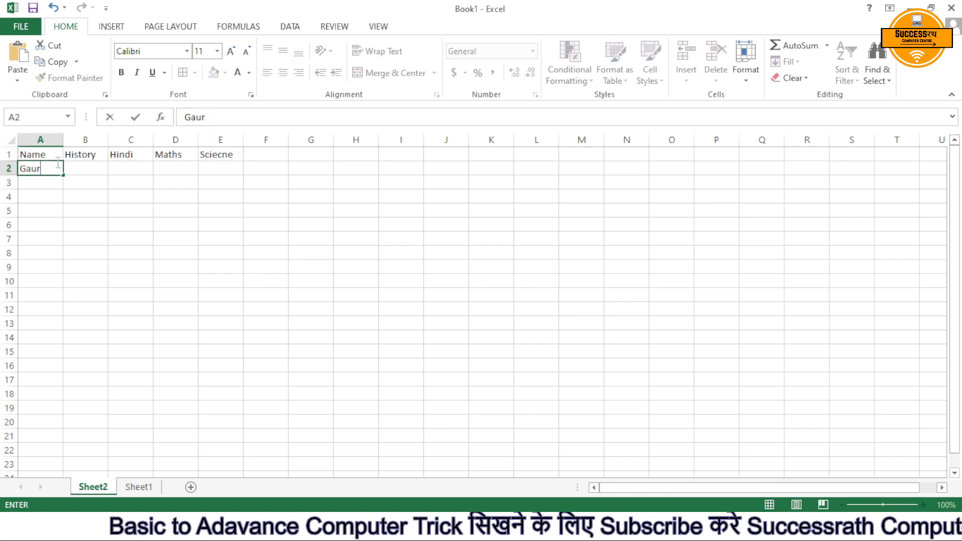
{"action": "key", "text": "Return"}
{"action": "type", "text": "Tushar"}
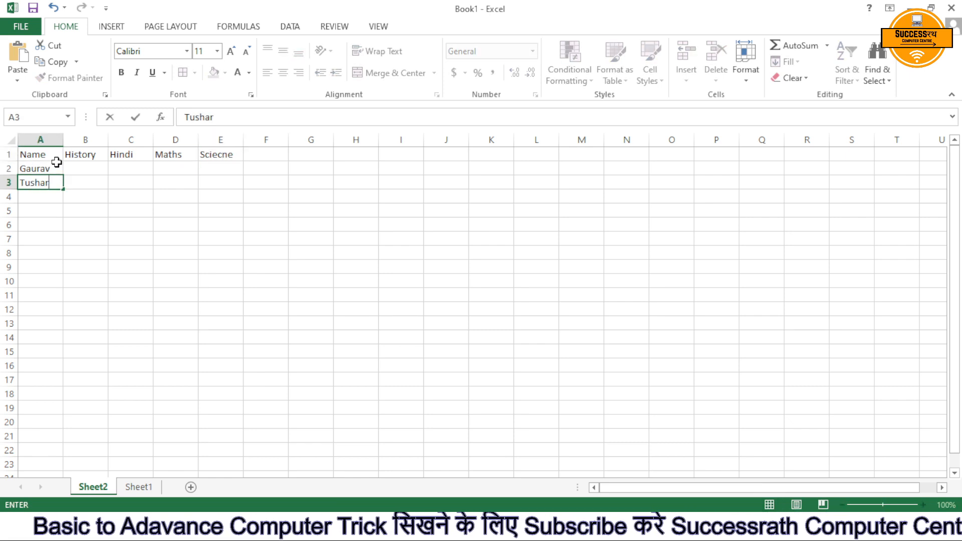
{"action": "key", "text": "Return"}
{"action": "type", "text": "r"}
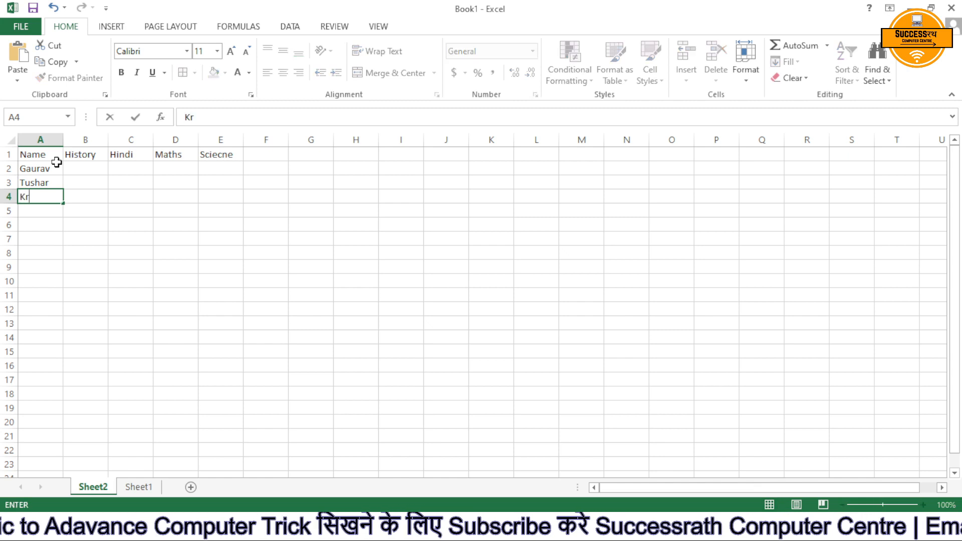
{"action": "type", "text": "rishna"}
{"action": "key", "text": "Return"}
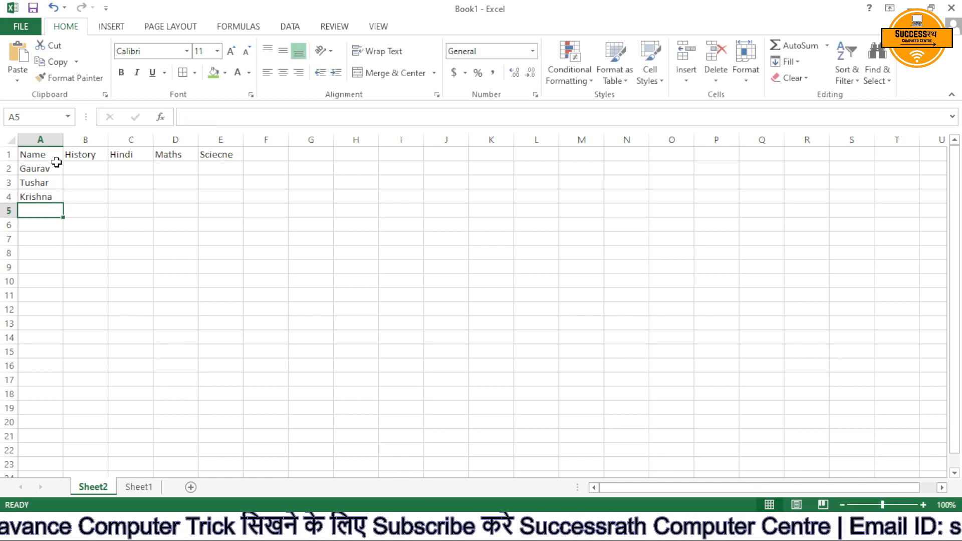
{"action": "type", "text": "Arun"}
{"action": "key", "text": "Tab"}
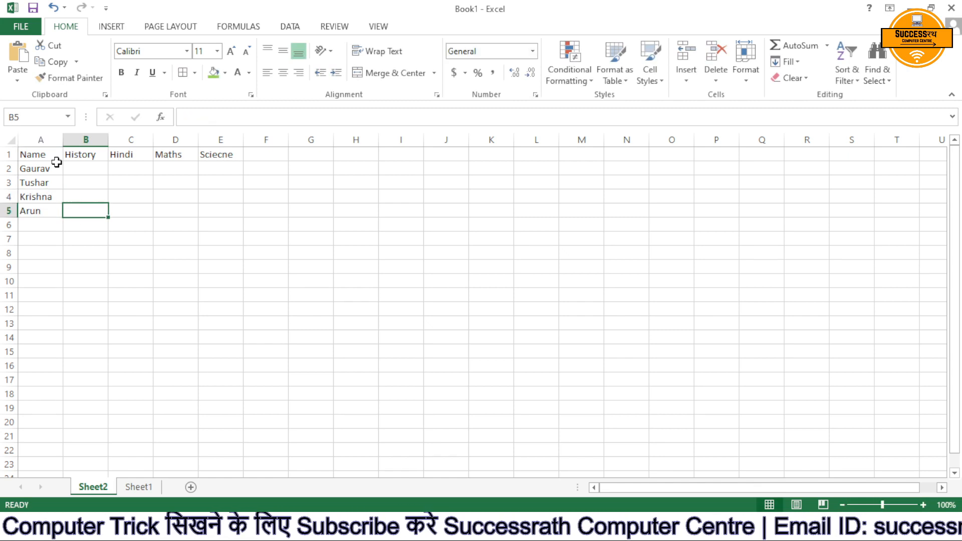
Select the range B2:E5 and enter the History marks 45, 65, 85 and 65 in B2 to B5.
{"action": "key", "text": "Up"}
{"action": "key", "text": "Up"}
{"action": "key", "text": "Up"}
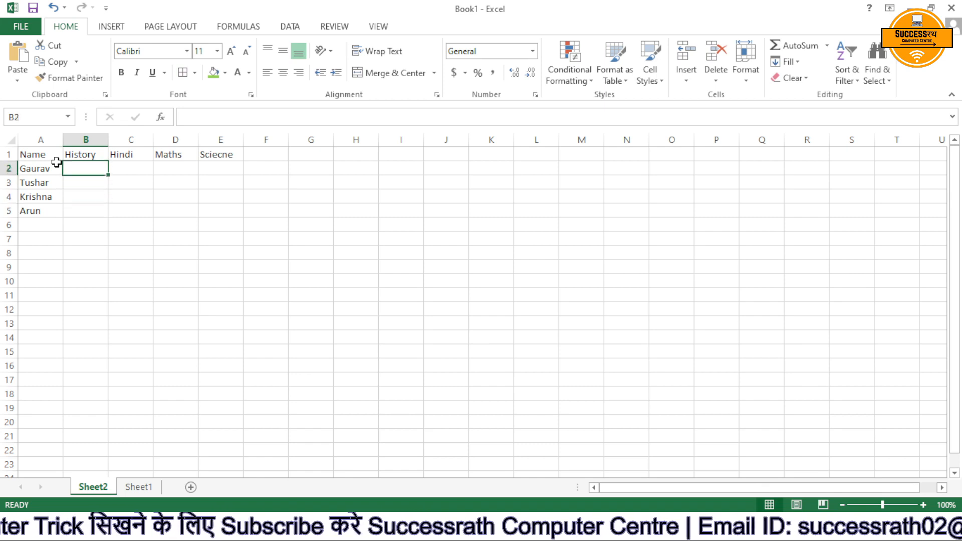
{"action": "key", "text": "shift+Right"}
{"action": "key", "text": "shift+Right"}
{"action": "key", "text": "shift+Right"}
{"action": "key", "text": "shift+Down"}
{"action": "key", "text": "shift+Down"}
{"action": "key", "text": "shift+Down"}
{"action": "key", "text": "shift+Down"}
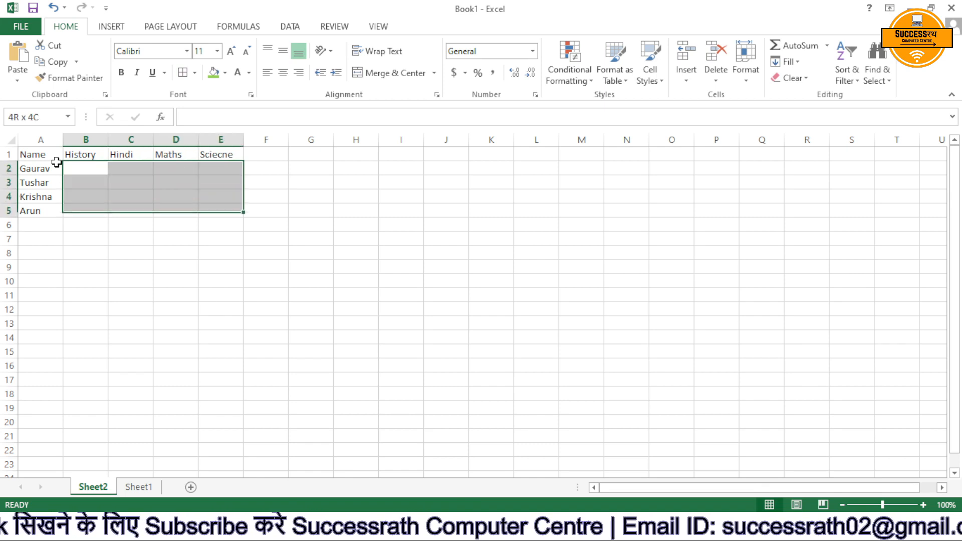
{"action": "key", "text": "shift+Up"}
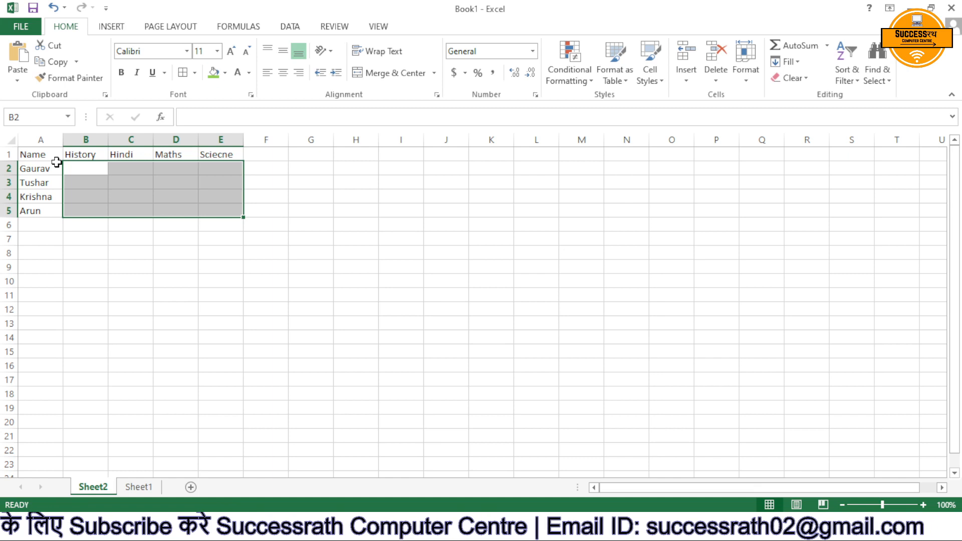
{"action": "type", "text": "45"}
{"action": "key", "text": "Return"}
{"action": "type", "text": "65"}
{"action": "key", "text": "Return"}
{"action": "type", "text": "85"}
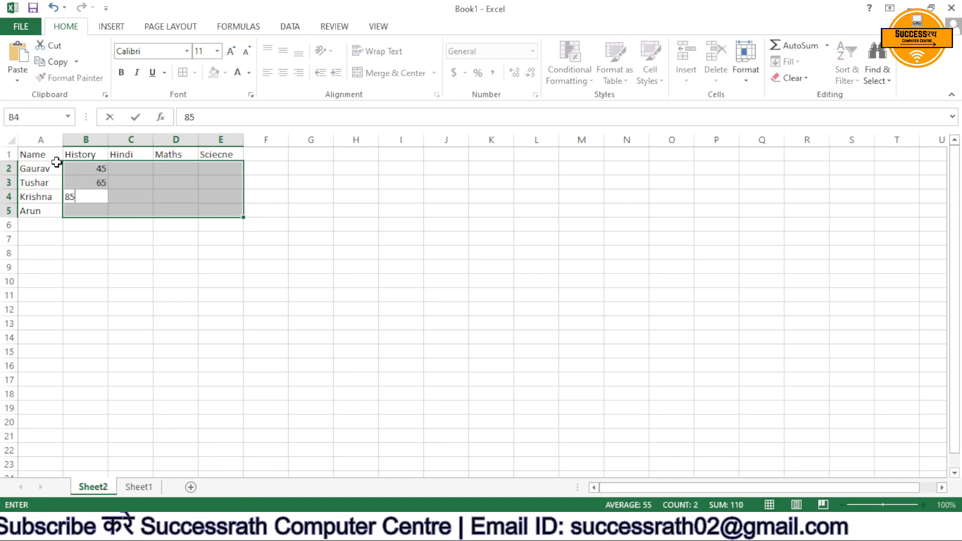
{"action": "key", "text": "Return"}
{"action": "type", "text": "65"}
{"action": "key", "text": "Return"}
Enter the Hindi marks 25 in C2, 35 in C4 and 65 in C5, skipping C3.
{"action": "type", "text": "25"}
{"action": "key", "text": "Return"}
{"action": "key", "text": "Return"}
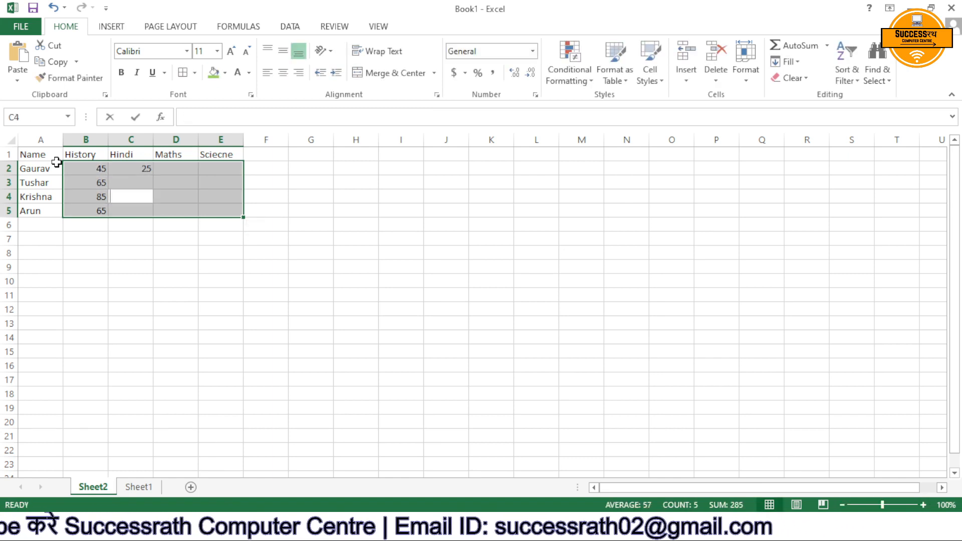
{"action": "type", "text": "35"}
{"action": "key", "text": "Return"}
{"action": "type", "text": "65"}
{"action": "key", "text": "Return"}
Enter the Maths marks 45, 45, 65 and 85 in cells D2 to D5.
{"action": "type", "text": "45"}
{"action": "key", "text": "Return"}
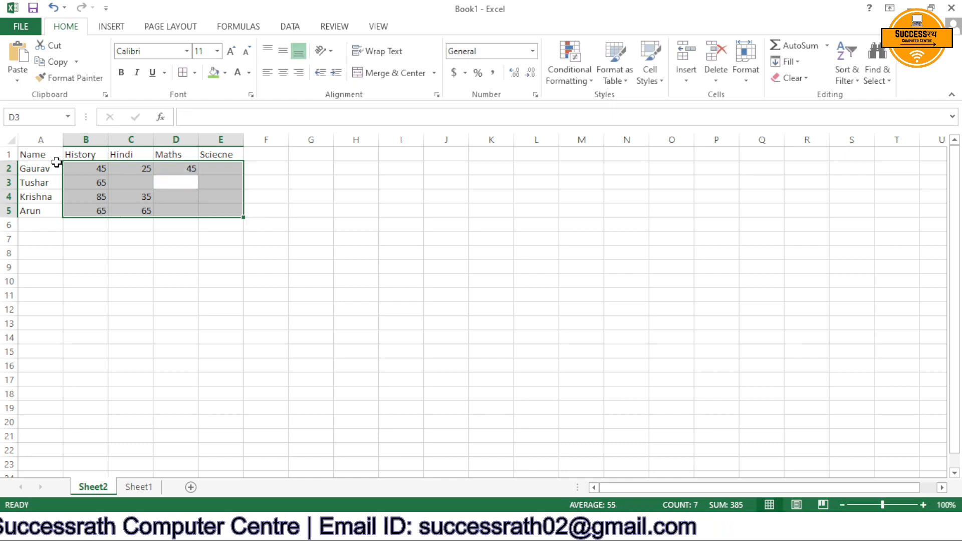
{"action": "type", "text": "45"}
{"action": "key", "text": "Return"}
{"action": "type", "text": "65"}
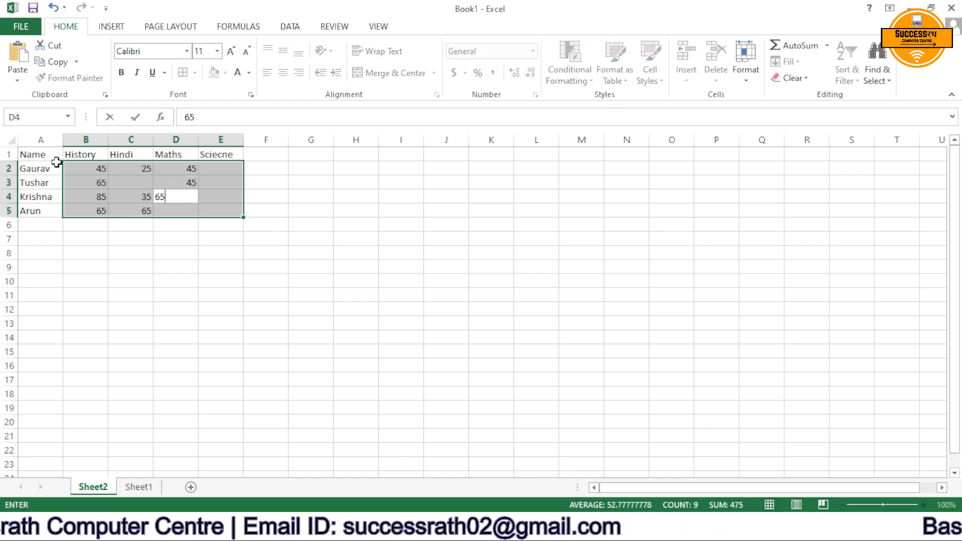
{"action": "key", "text": "Return"}
{"action": "type", "text": "85"}
{"action": "key", "text": "Return"}
Enter the values 784, 54, 587 and 54 in cells E2 to E5 of the Sciecne column.
{"action": "type", "text": "784"}
{"action": "key", "text": "Return"}
{"action": "type", "text": "5"}
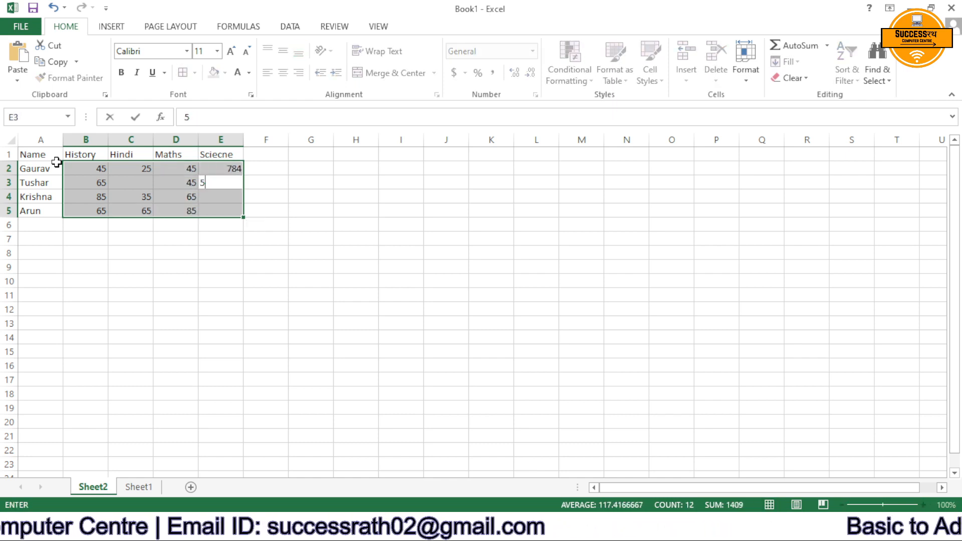
{"action": "type", "text": "4"}
{"action": "key", "text": "Return"}
{"action": "type", "text": "587"}
{"action": "key", "text": "Return"}
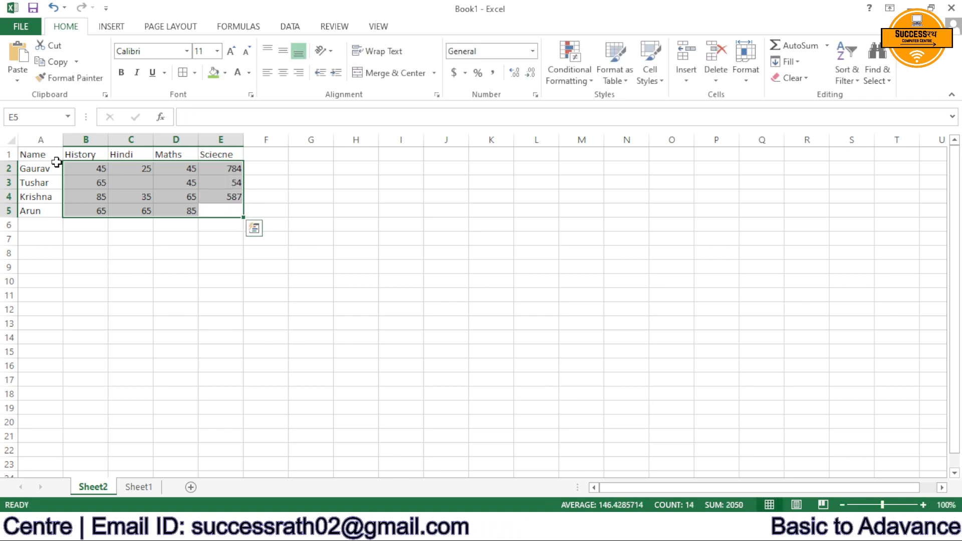
{"action": "type", "text": "54"}
Correct the Sciecne marks by setting E4 to 54 and E2 to 45.
{"action": "key", "text": "Up"}
{"action": "key", "text": "Up"}
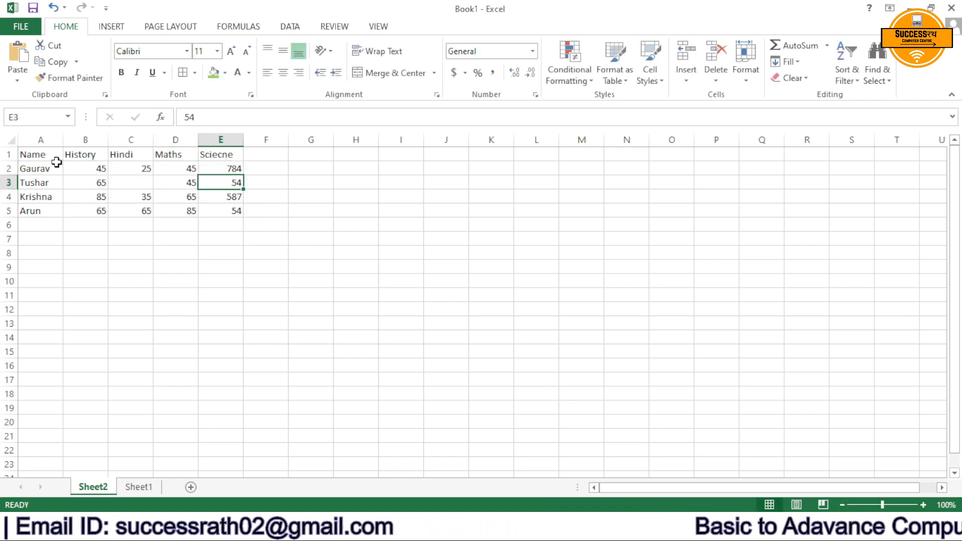
{"action": "key", "text": "Down"}
{"action": "type", "text": "54"}
{"action": "key", "text": "Return"}
{"action": "key", "text": "Up"}
{"action": "key", "text": "Up"}
{"action": "key", "text": "Up"}
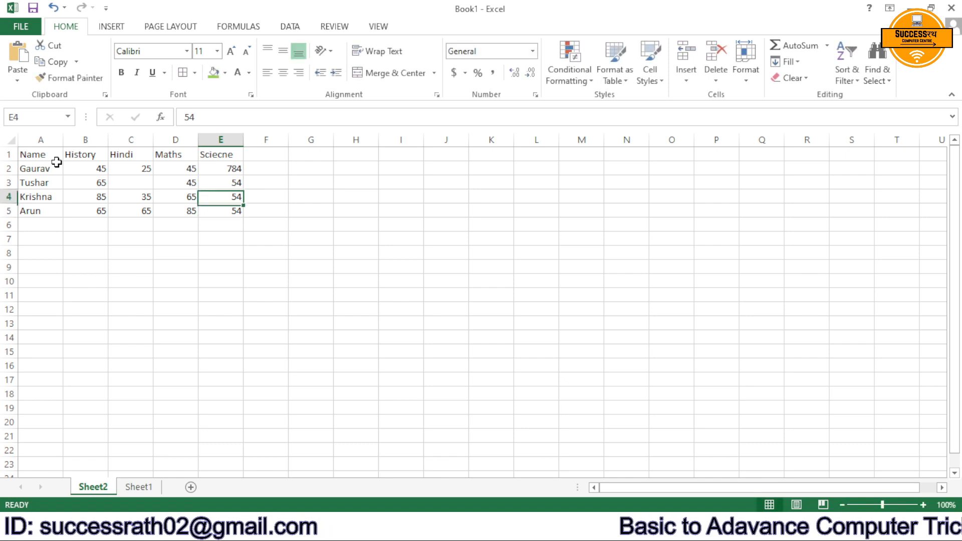
{"action": "type", "text": "45"}
{"action": "key", "text": "Return"}
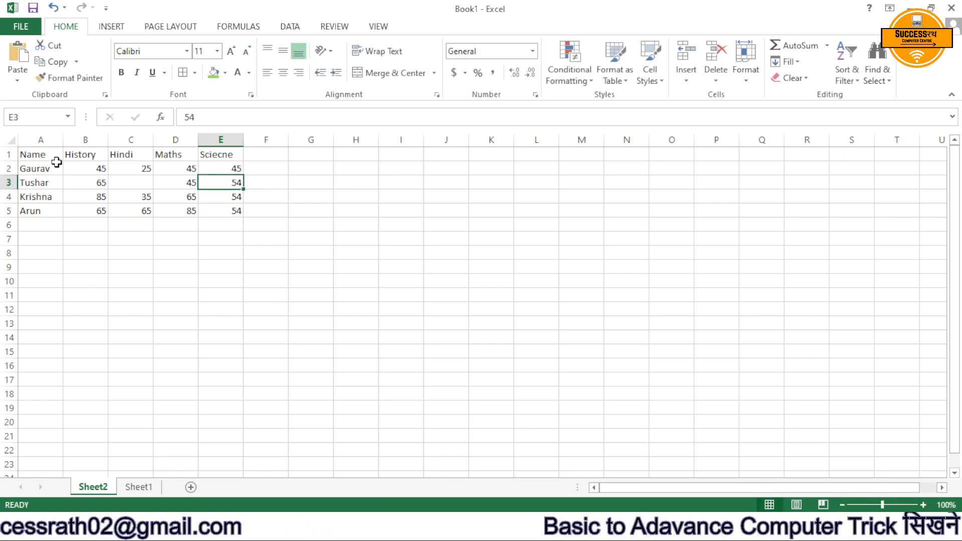
Fill in the missing Hindi mark in cell C3 with 45.
{"action": "key", "text": "Left"}
{"action": "key", "text": "Left"}
{"action": "type", "text": "45"}
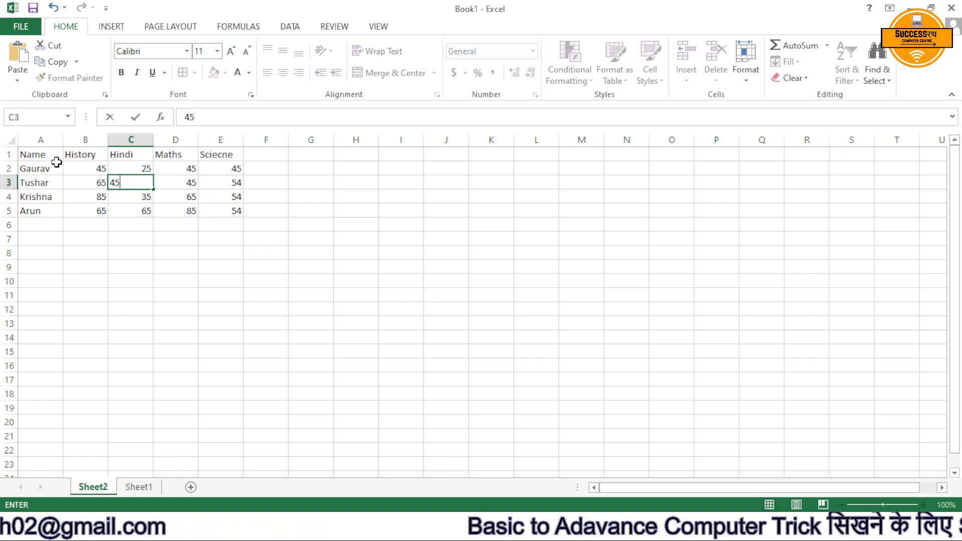
{"action": "key", "text": "Return"}
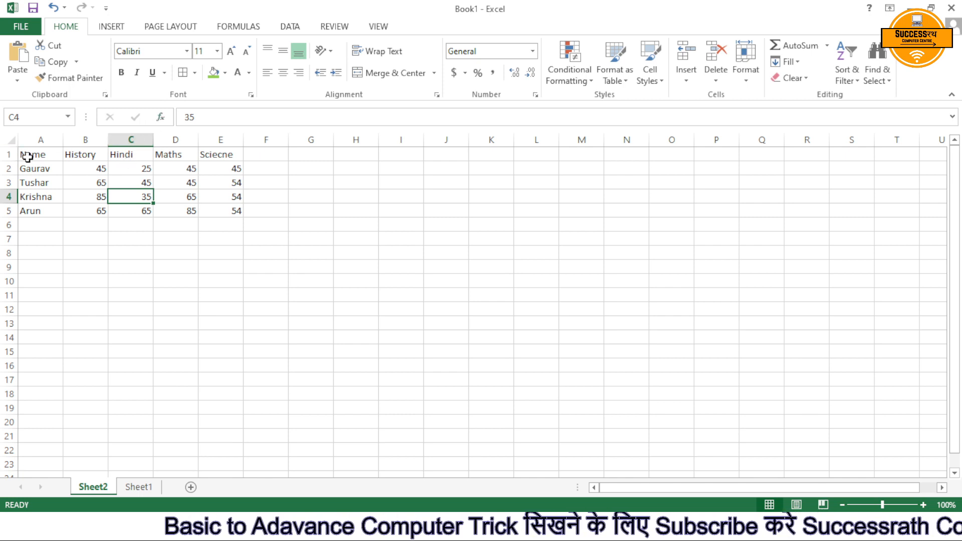
Set the font size of the whole table, A1:E5, to 20.
{"action": "left_click_drag", "start_coordinate": [28, 156], "coordinate": [228, 209]}
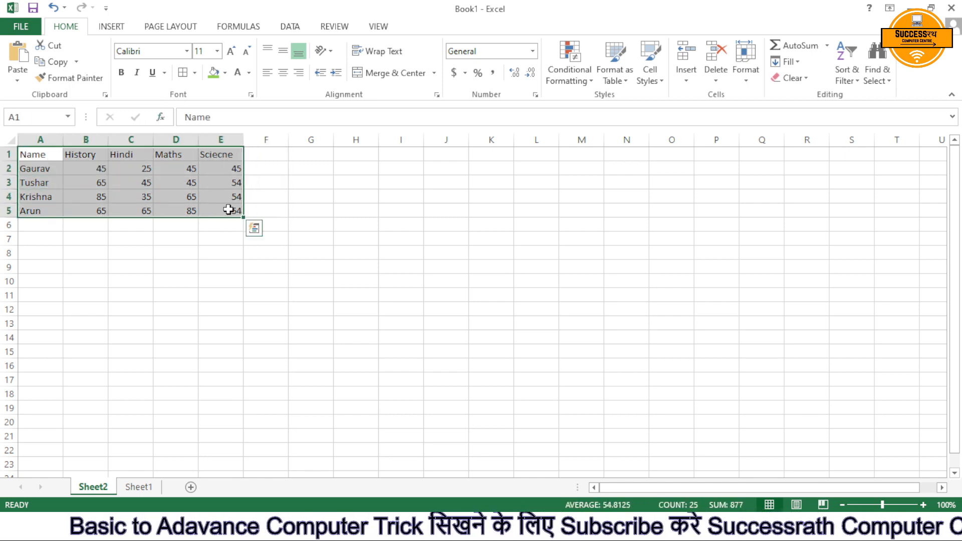
{"action": "left_click", "coordinate": [217, 51]}
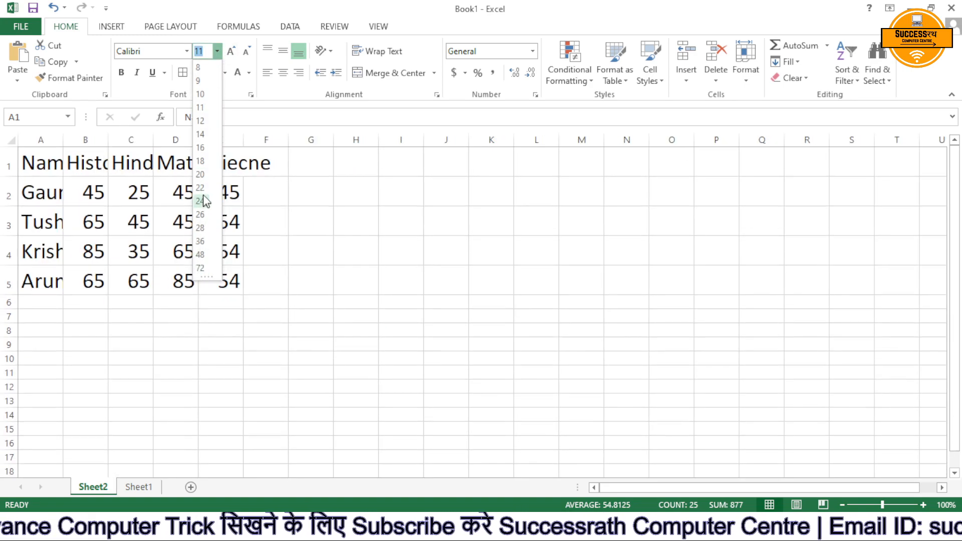
{"action": "left_click", "coordinate": [202, 176]}
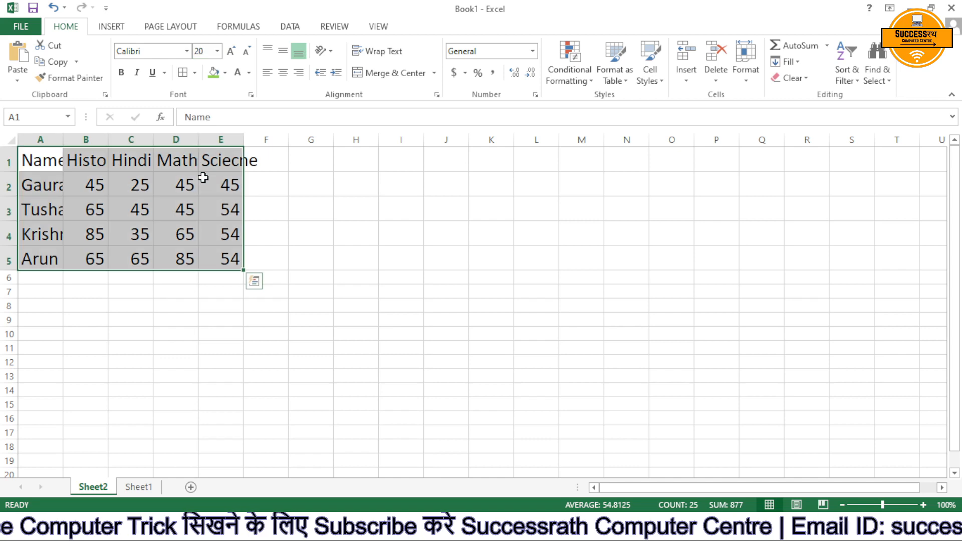
Increase the table's font size stepwise to 28 and reduce it back to 24.
{"action": "left_click", "coordinate": [231, 52]}
{"action": "left_click", "coordinate": [231, 52]}
{"action": "left_click", "coordinate": [231, 52]}
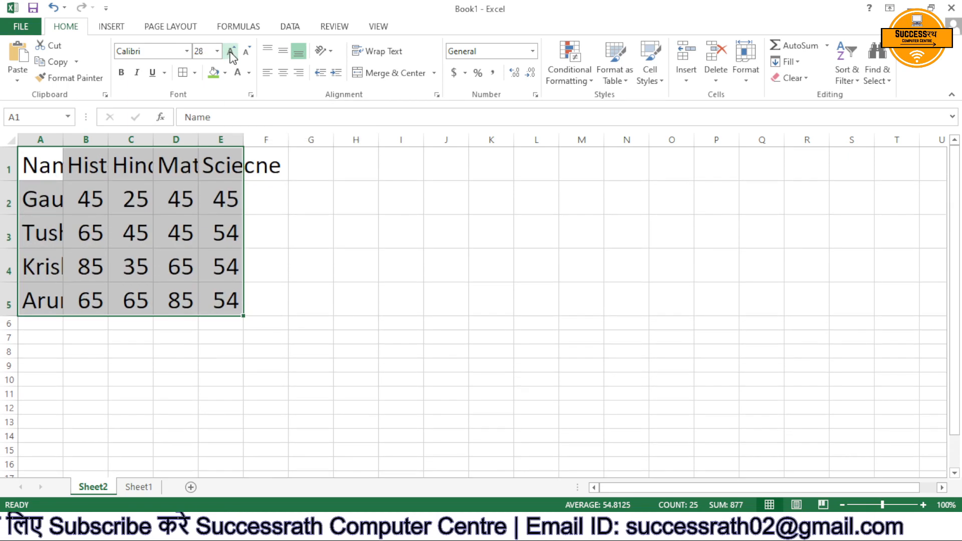
{"action": "left_click", "coordinate": [249, 52]}
{"action": "left_click", "coordinate": [250, 52]}
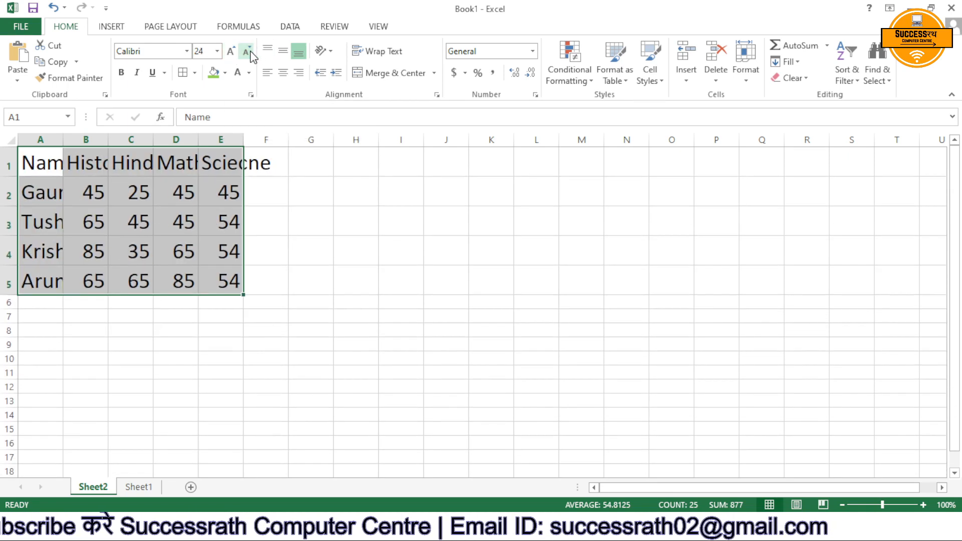
Reduce the table's font size to 20 and change its font to Times New Roman.
{"action": "left_click", "coordinate": [249, 51]}
{"action": "left_click", "coordinate": [250, 52]}
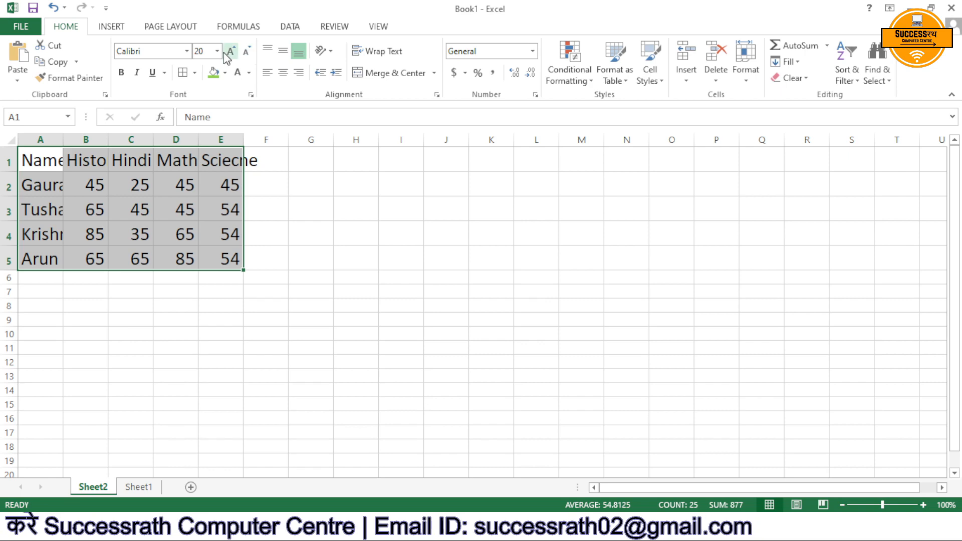
{"action": "left_click", "coordinate": [186, 52]}
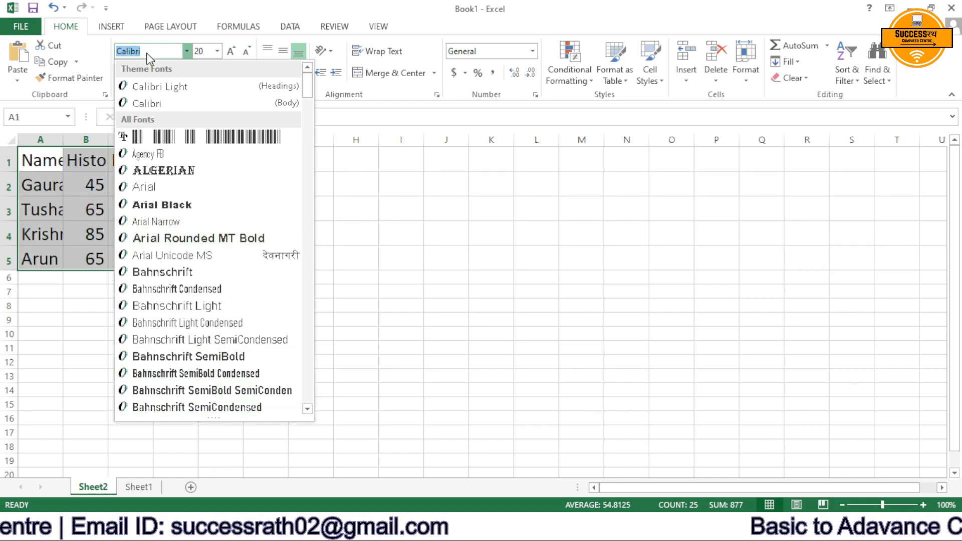
{"action": "type", "text": "ti"}
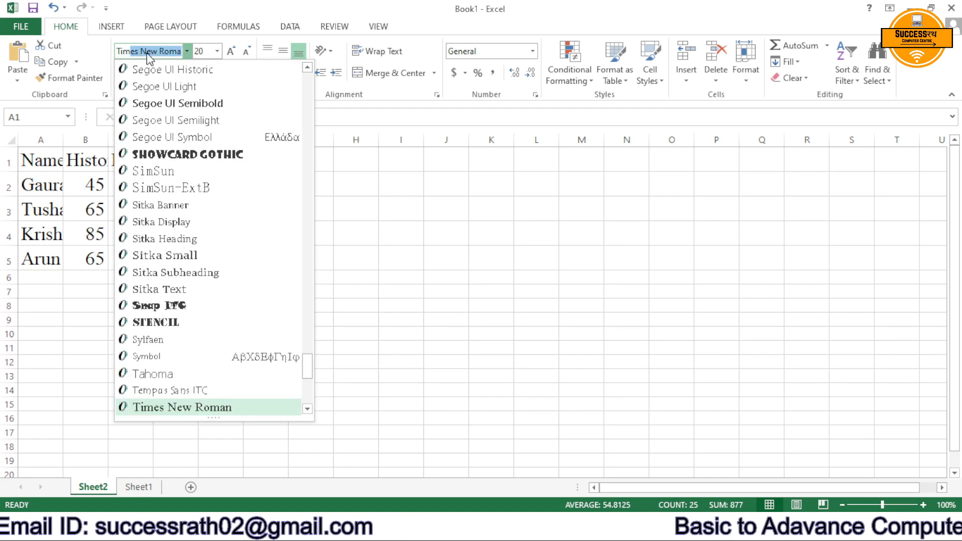
{"action": "key", "text": "Return"}
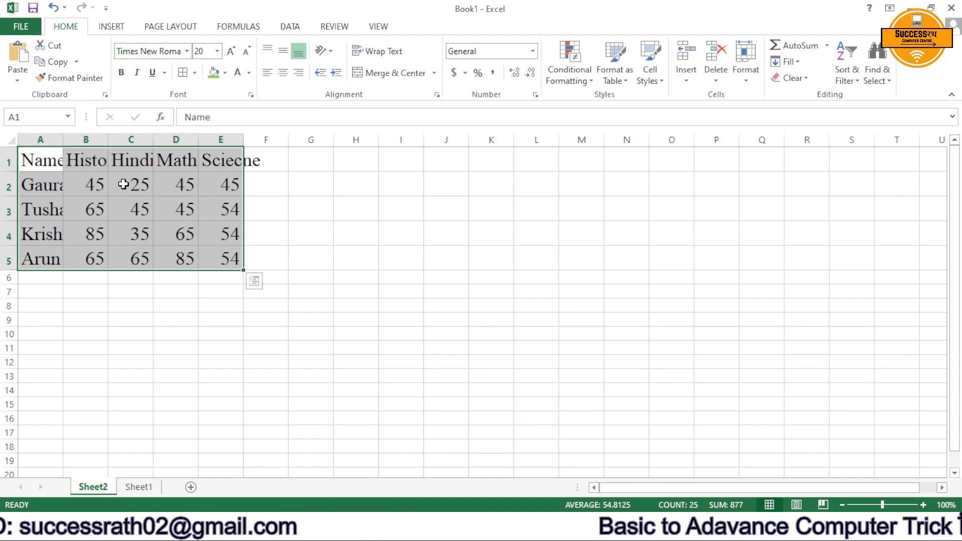
{"action": "left_click", "coordinate": [125, 182]}
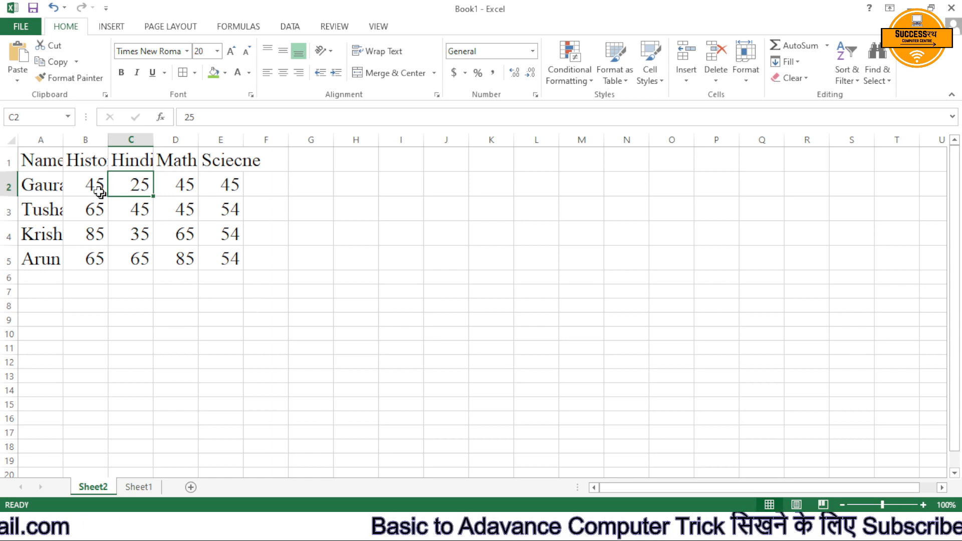
Autofit the widths of columns A to E to their contents.
{"action": "left_click_drag", "start_coordinate": [46, 144], "coordinate": [203, 146]}
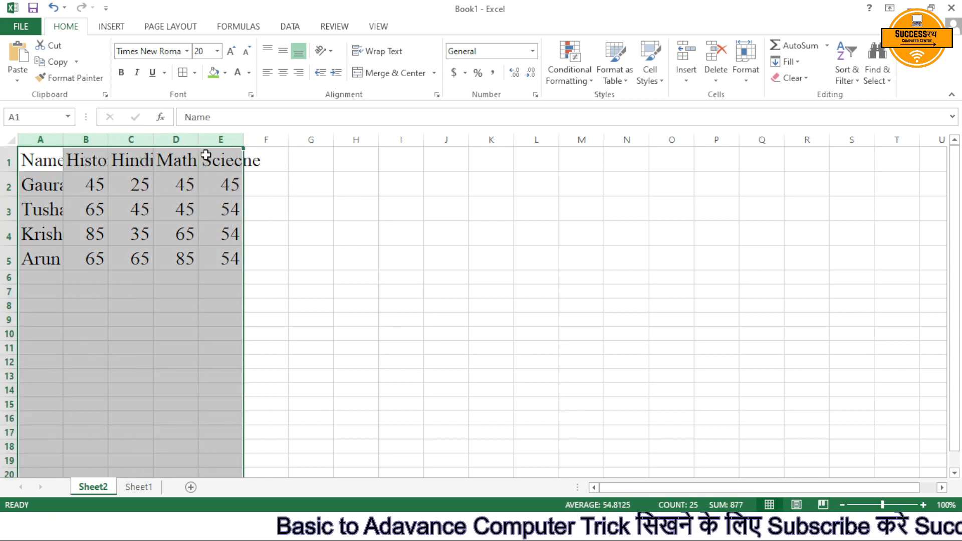
{"action": "double_click", "coordinate": [242, 143]}
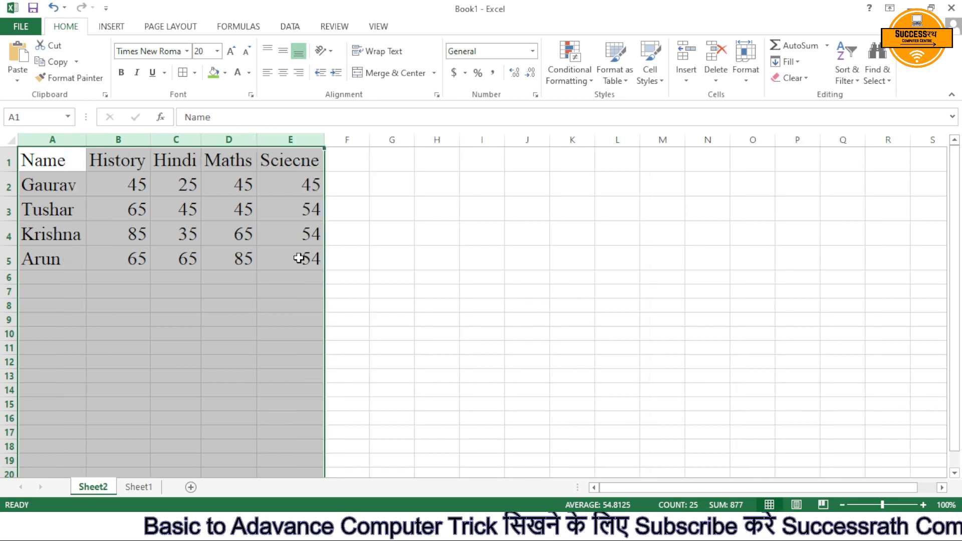
{"action": "left_click", "coordinate": [266, 319]}
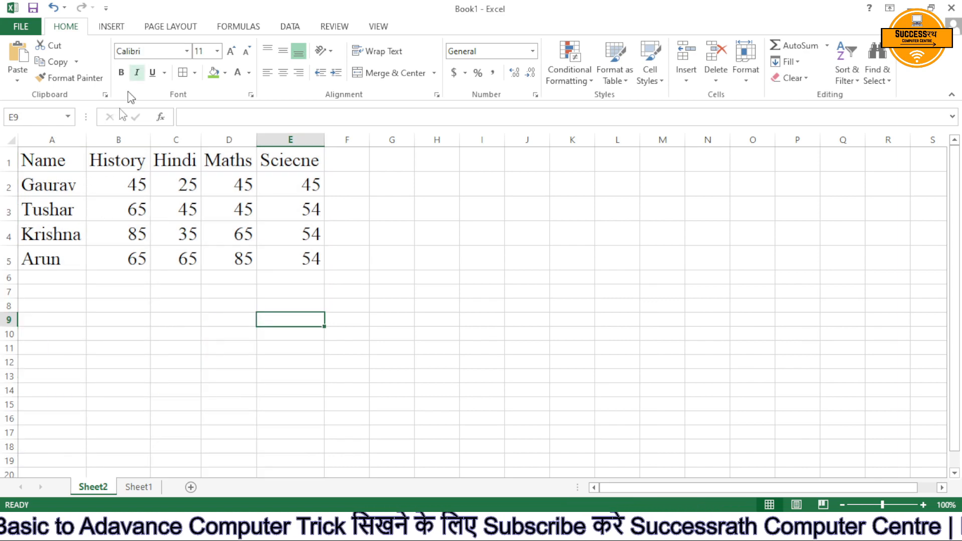
Make the header row A1:E1 bold, italic and underlined.
{"action": "left_click_drag", "start_coordinate": [43, 158], "coordinate": [262, 168]}
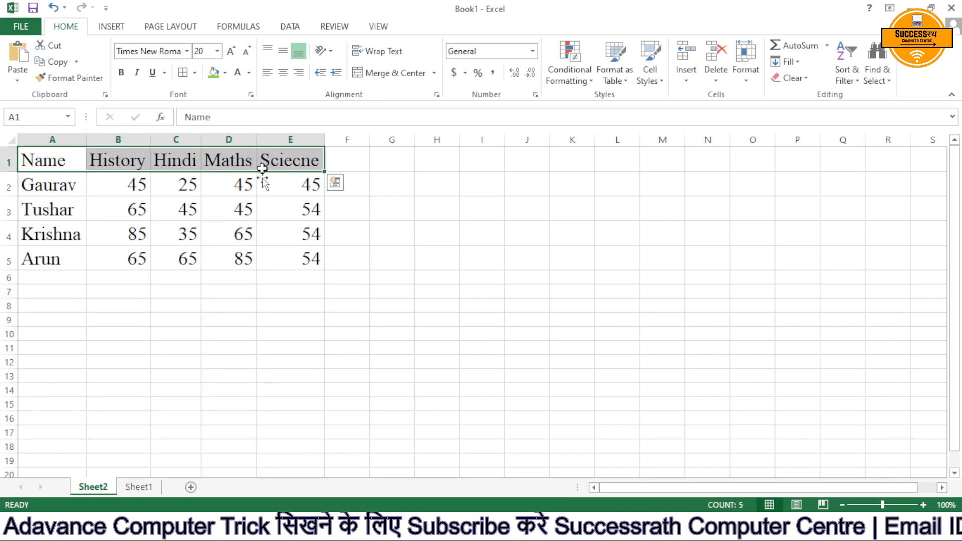
{"action": "left_click", "coordinate": [121, 72]}
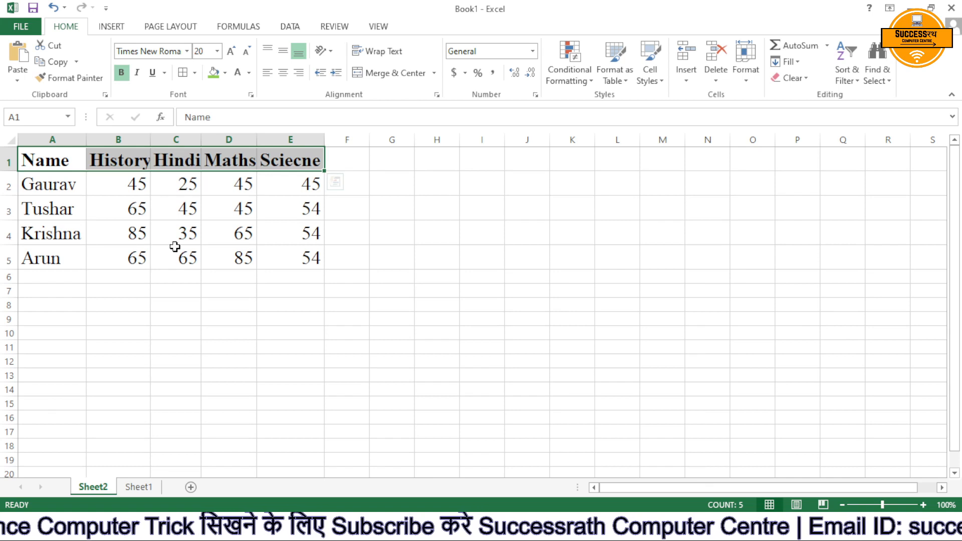
{"action": "left_click", "coordinate": [137, 72]}
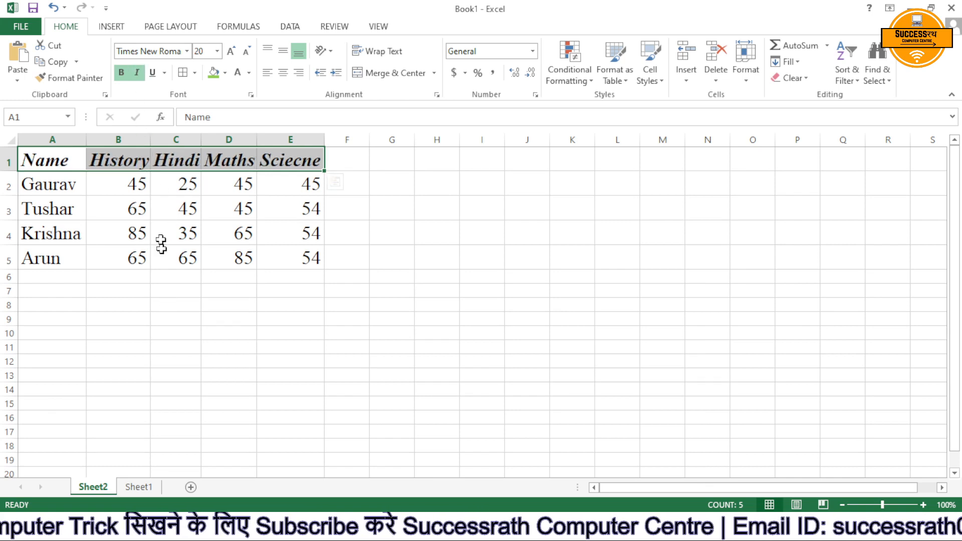
{"action": "left_click", "coordinate": [152, 73]}
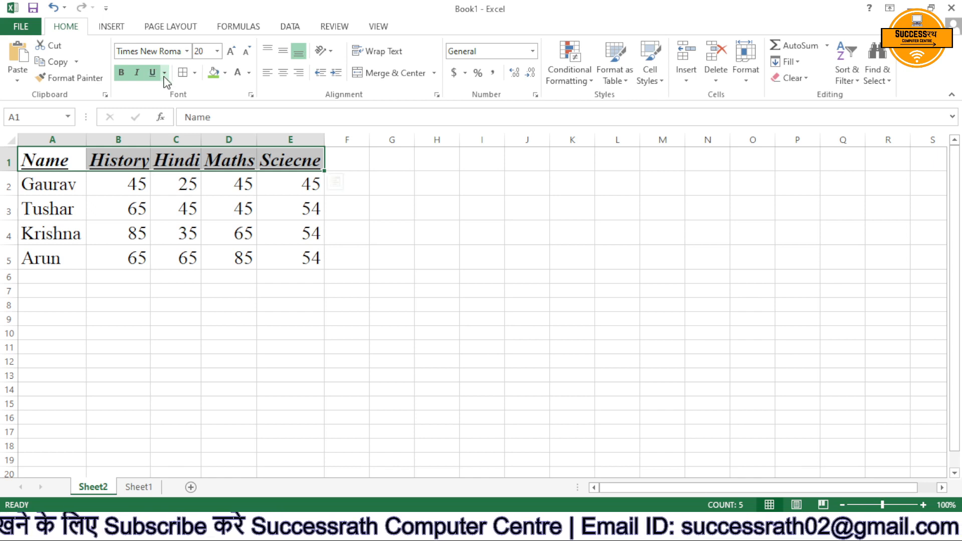
Toggle the header row's single underline off and on, and change it to a double underline.
{"action": "left_click", "coordinate": [164, 73]}
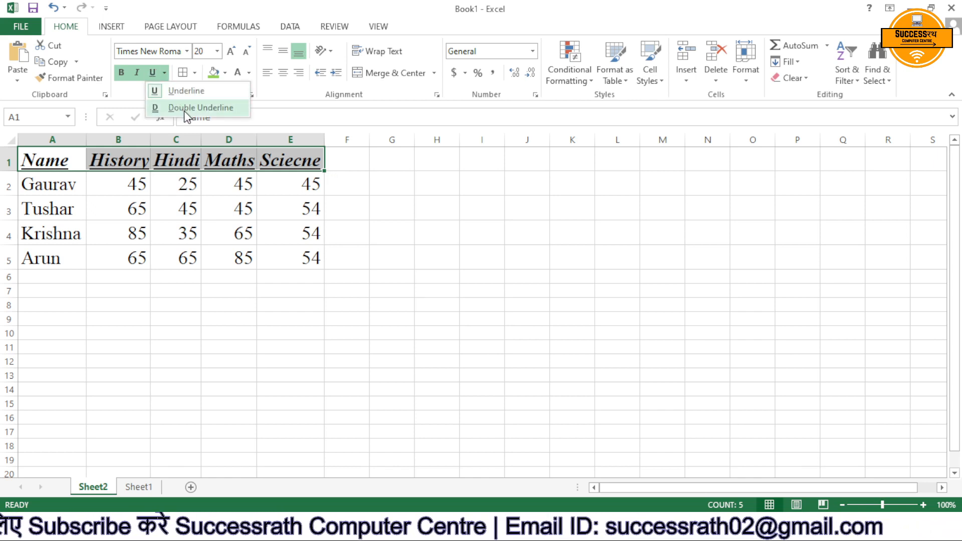
{"action": "left_click", "coordinate": [185, 91]}
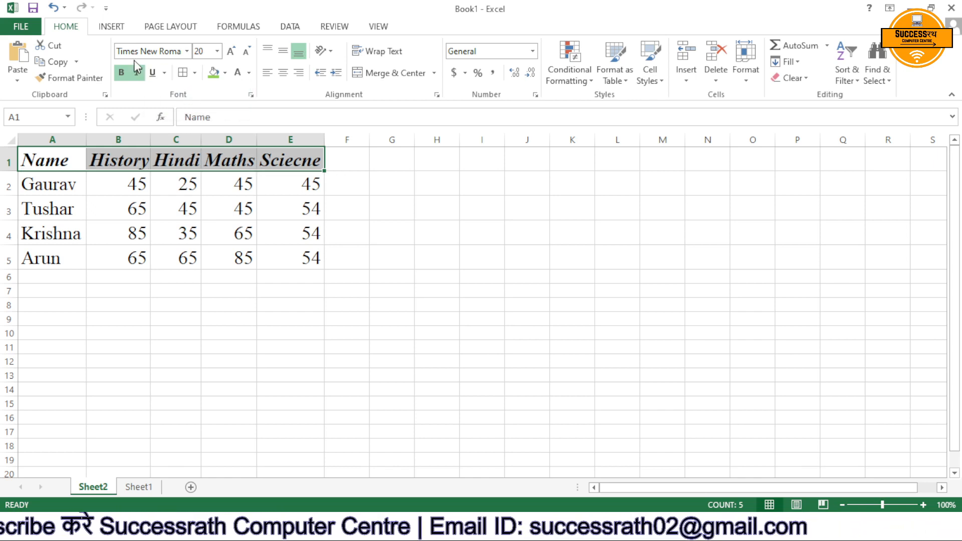
{"action": "left_click", "coordinate": [153, 72]}
{"action": "left_click", "coordinate": [164, 72]}
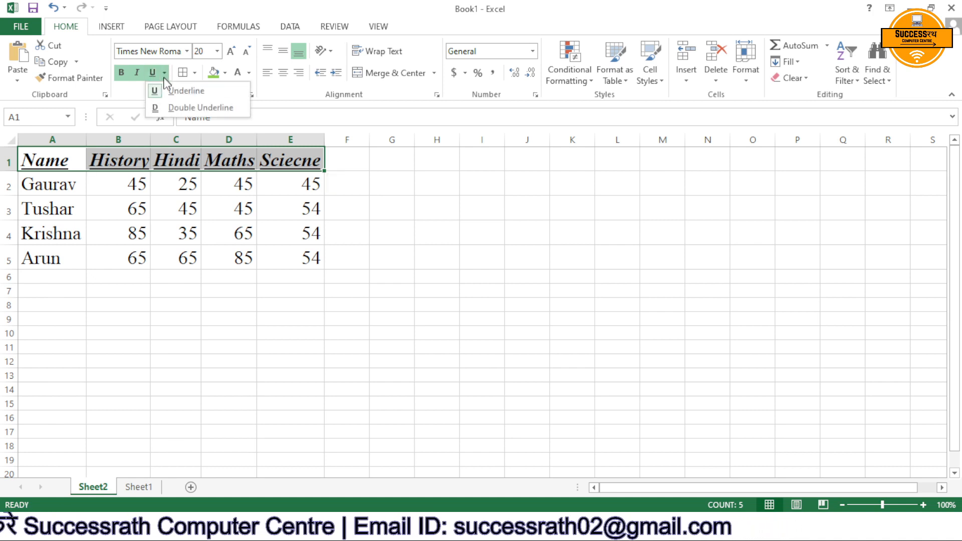
{"action": "left_click", "coordinate": [186, 106]}
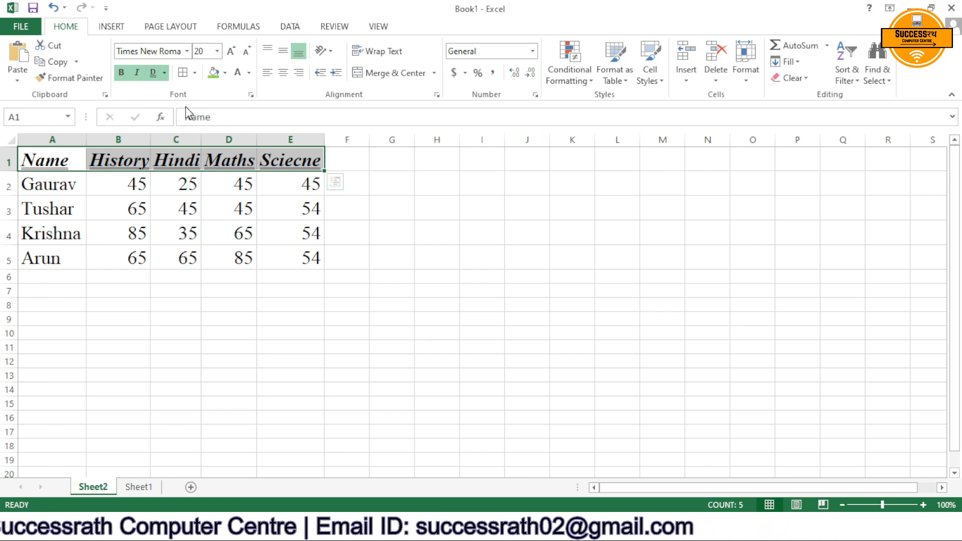
Remove the header row's double underline and apply a single underline instead.
{"action": "left_click", "coordinate": [163, 74]}
{"action": "left_click", "coordinate": [158, 72]}
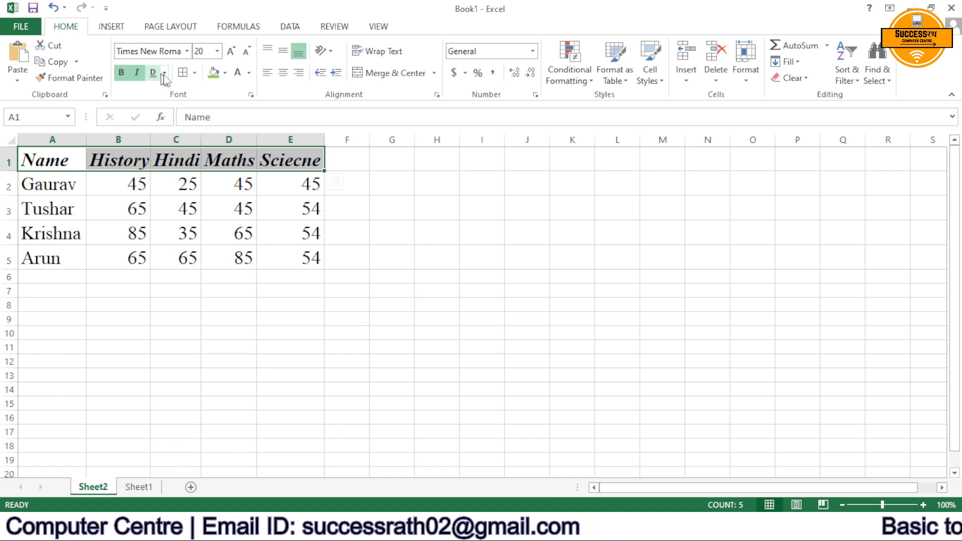
{"action": "left_click", "coordinate": [164, 74]}
{"action": "left_click", "coordinate": [169, 91]}
{"action": "left_click", "coordinate": [221, 213]}
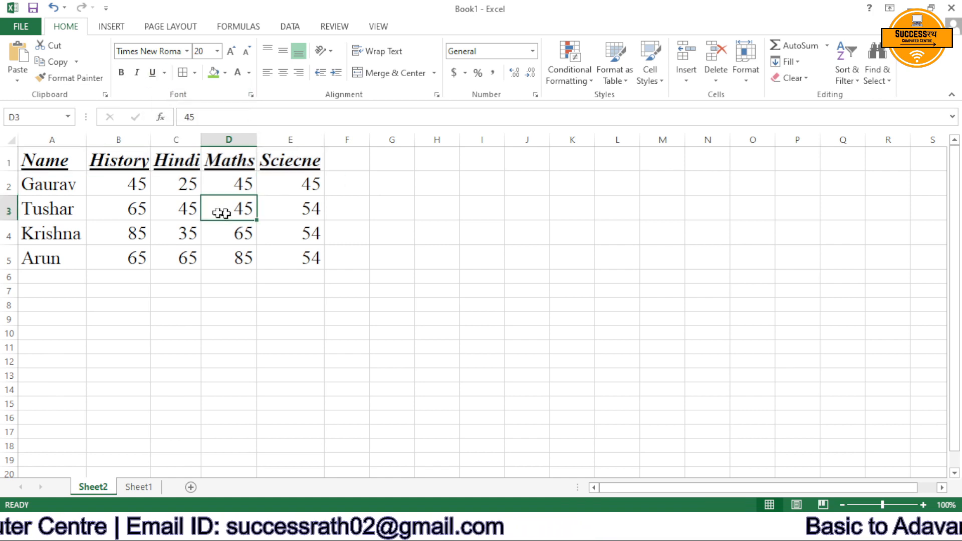
Try underlining the mark in cell D3 and remove that underline again.
{"action": "left_click", "coordinate": [153, 73]}
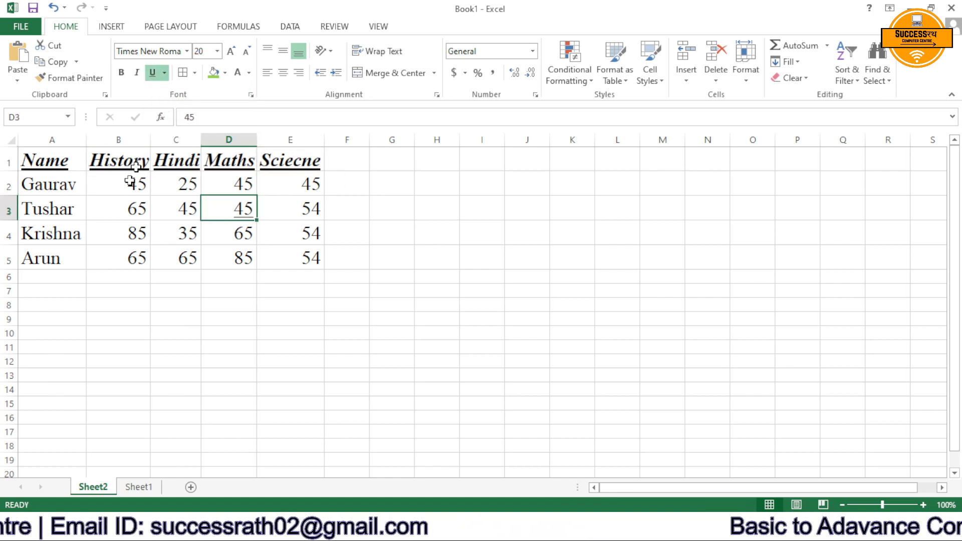
{"action": "left_click", "coordinate": [157, 74]}
{"action": "left_click", "coordinate": [178, 208]}
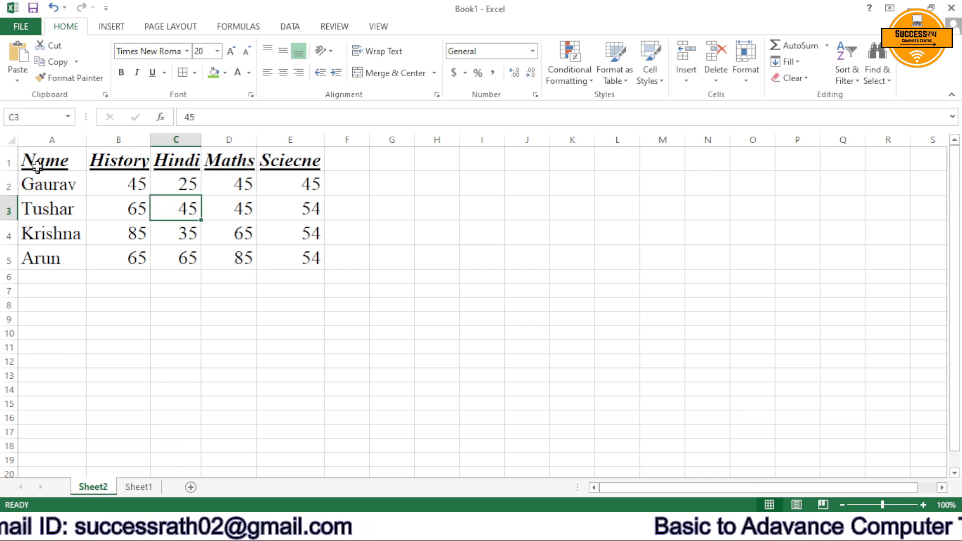
Remove the underline and the italic style from the header row A1:E1.
{"action": "left_click_drag", "start_coordinate": [35, 164], "coordinate": [273, 167]}
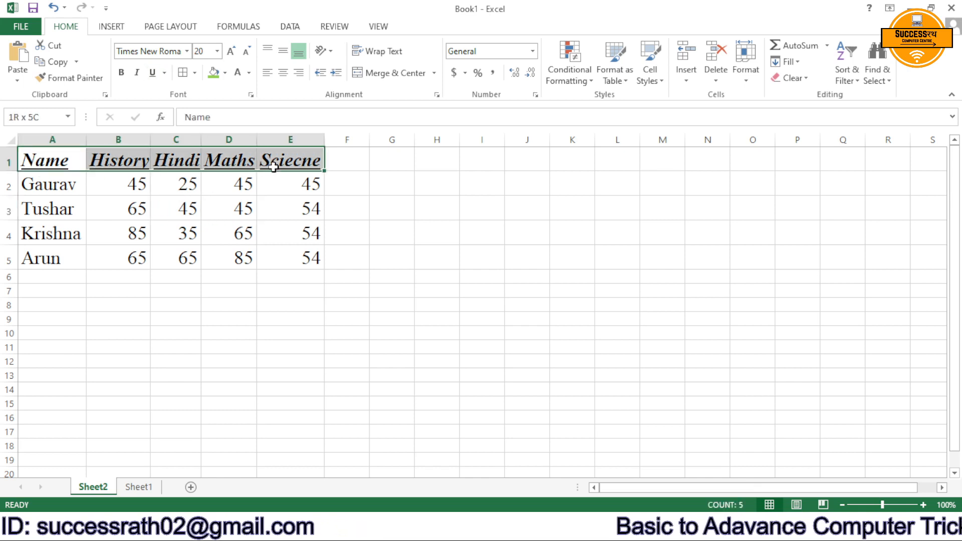
{"action": "left_click", "coordinate": [153, 72]}
{"action": "left_click", "coordinate": [189, 185]}
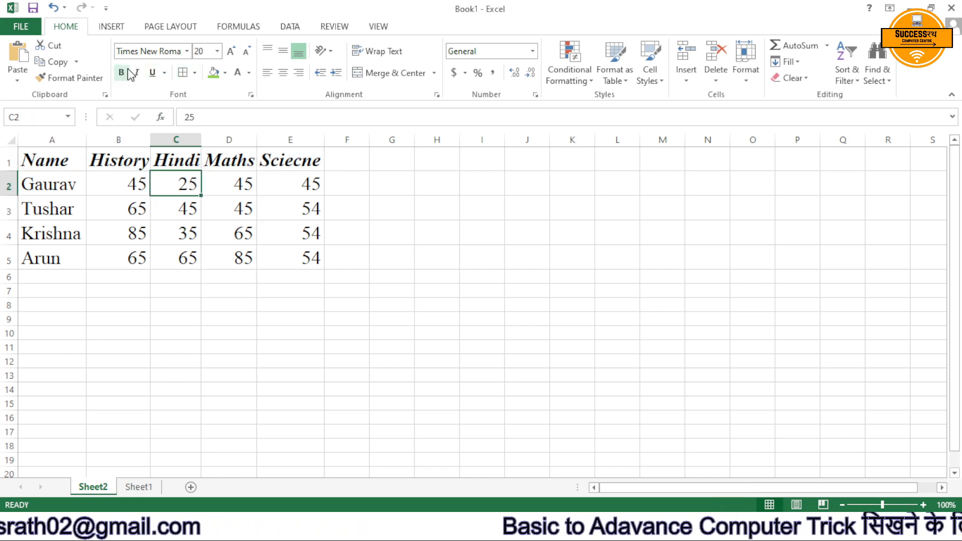
{"action": "left_click_drag", "start_coordinate": [29, 167], "coordinate": [311, 161]}
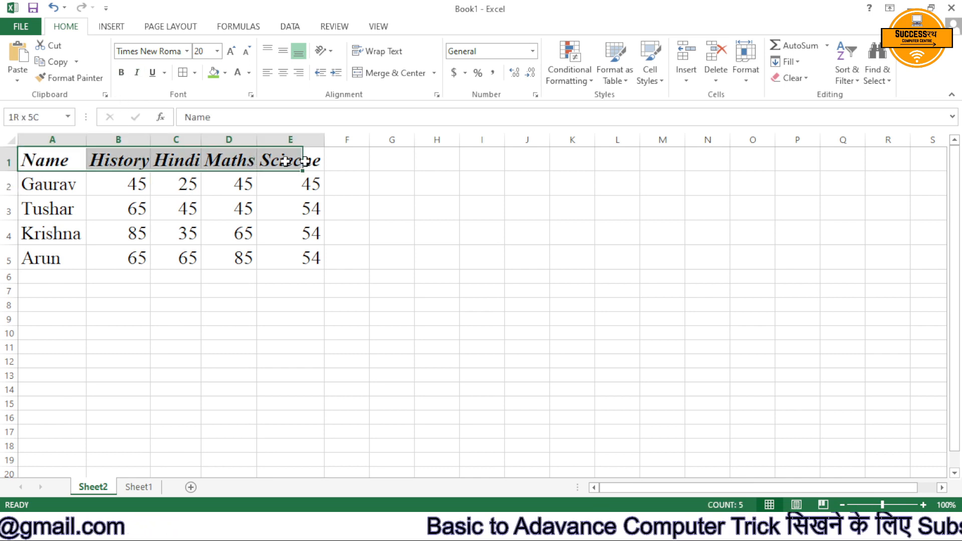
{"action": "left_click", "coordinate": [137, 72]}
{"action": "left_click", "coordinate": [216, 232]}
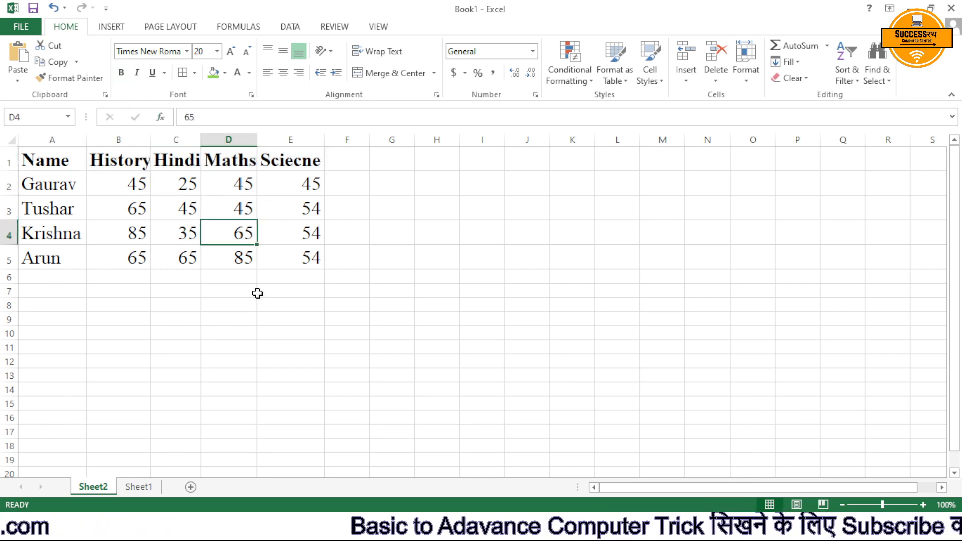
Make the student names in A2:A5 bold.
{"action": "left_click_drag", "start_coordinate": [65, 186], "coordinate": [79, 258]}
{"action": "left_click", "coordinate": [122, 73]}
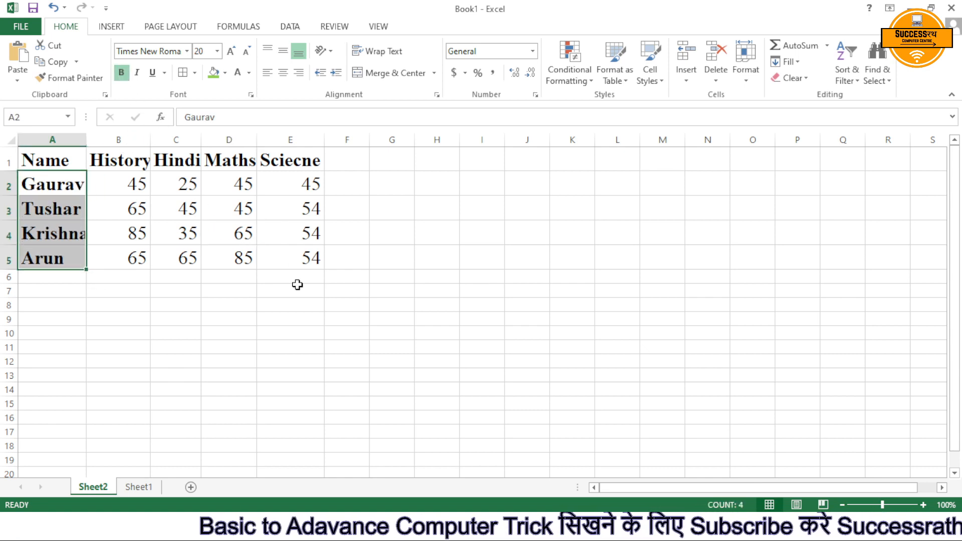
{"action": "left_click", "coordinate": [290, 288]}
Check the marks table in the print preview and return to the sheet.
{"action": "left_click", "coordinate": [210, 259]}
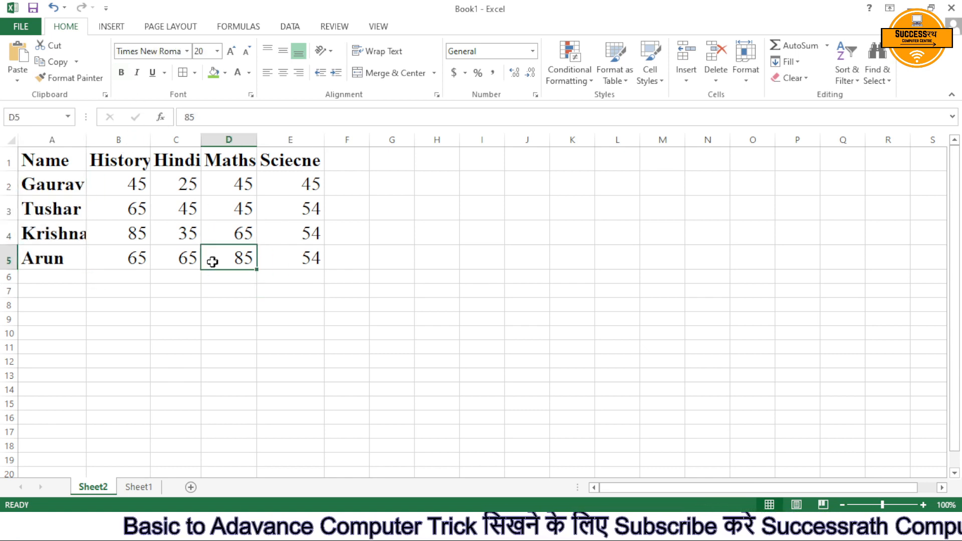
{"action": "key", "text": "ctrl+p"}
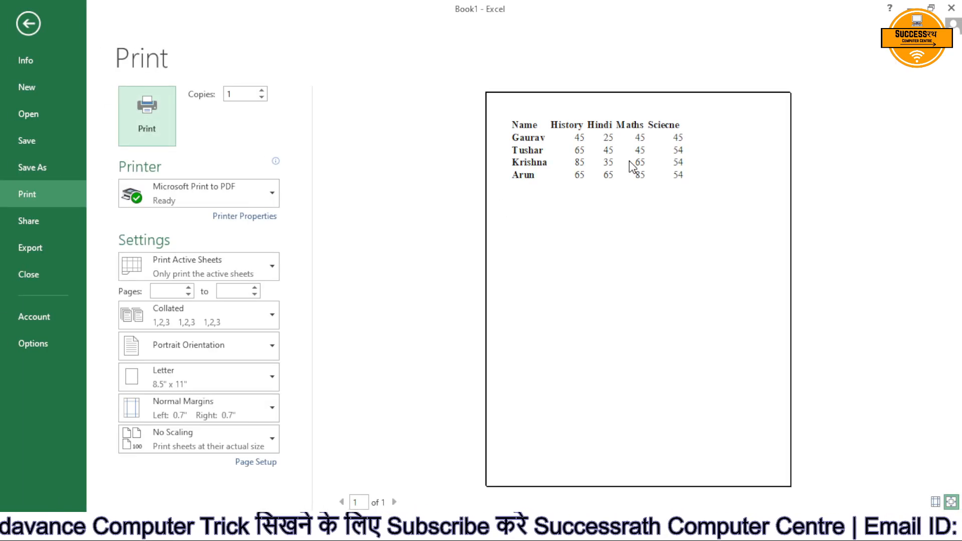
{"action": "key", "text": "Escape"}
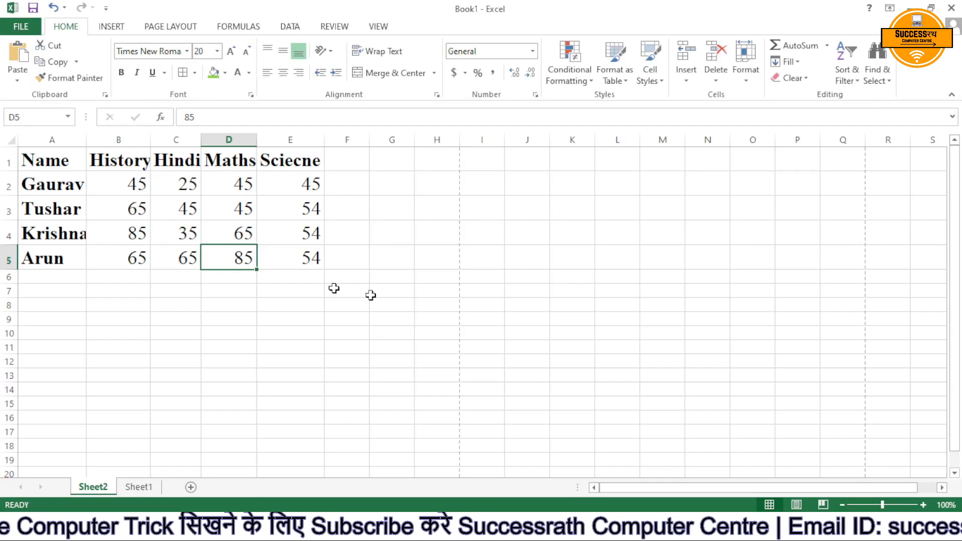
Open the border options for the whole table, A1:E5.
{"action": "left_click_drag", "start_coordinate": [42, 160], "coordinate": [292, 249]}
{"action": "left_click", "coordinate": [194, 73]}
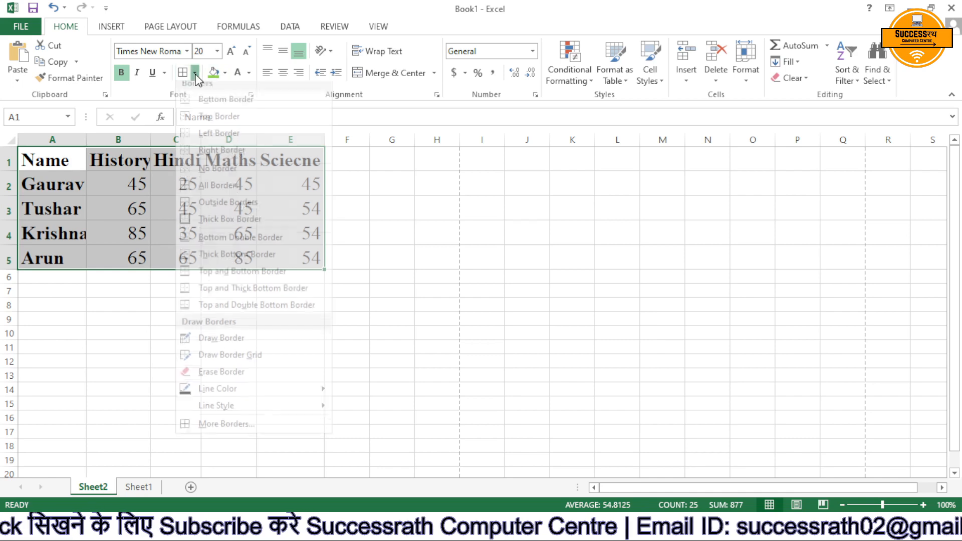
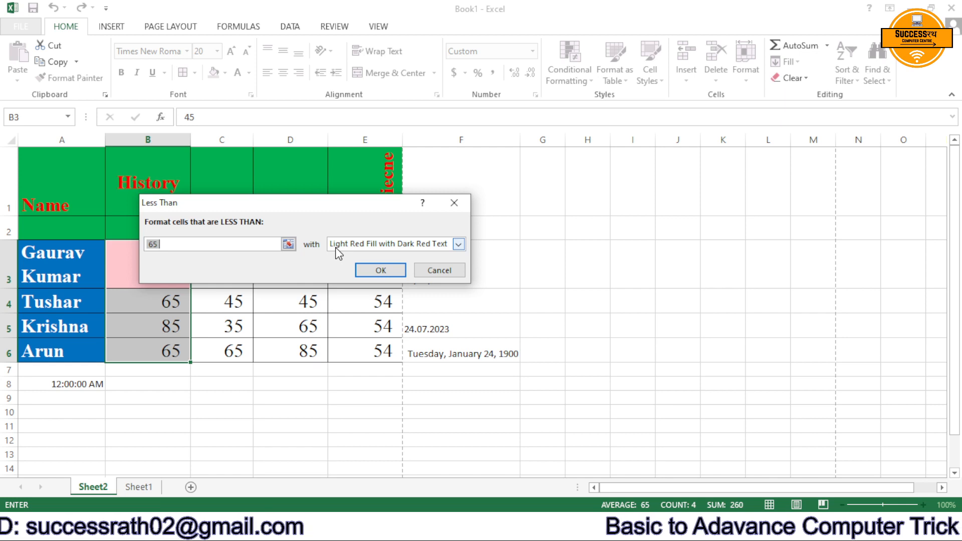
Cancel the Less Than rule on the History marks and try one with 25 on the Hindi marks in C3:C6.
{"action": "left_click", "coordinate": [439, 270]}
{"action": "left_click_drag", "start_coordinate": [246, 269], "coordinate": [236, 350]}
{"action": "left_click", "coordinate": [576, 76]}
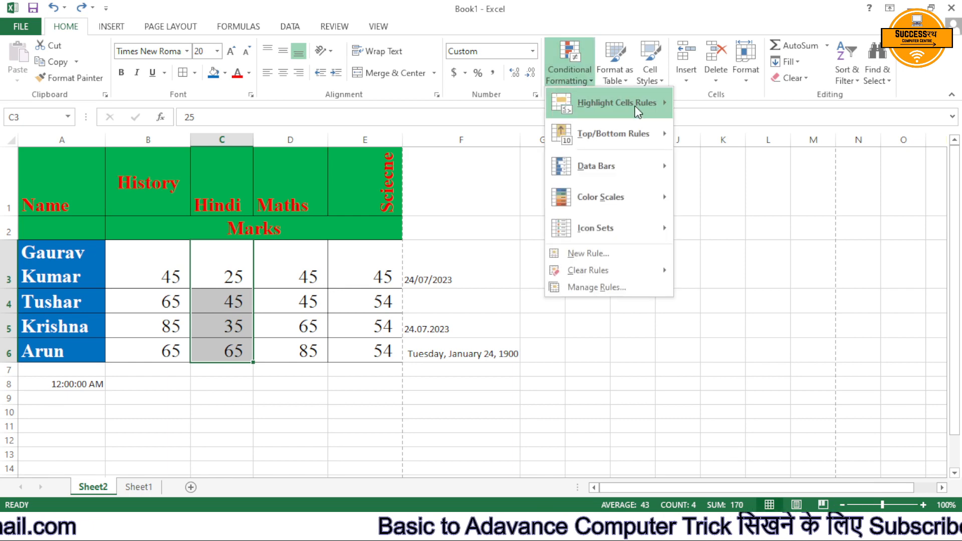
{"action": "mouse_move", "coordinate": [614, 101]}
{"action": "left_click", "coordinate": [724, 131]}
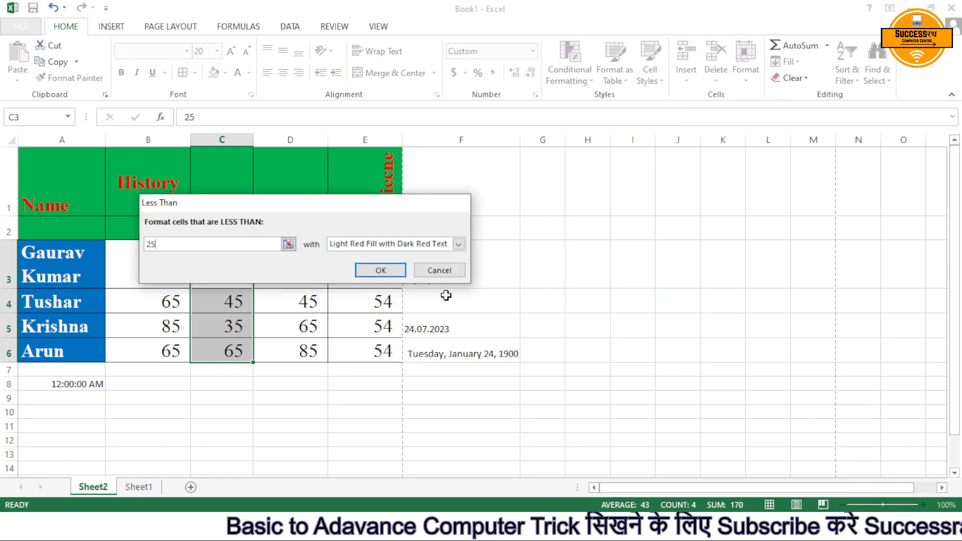
{"action": "key", "text": "Escape"}
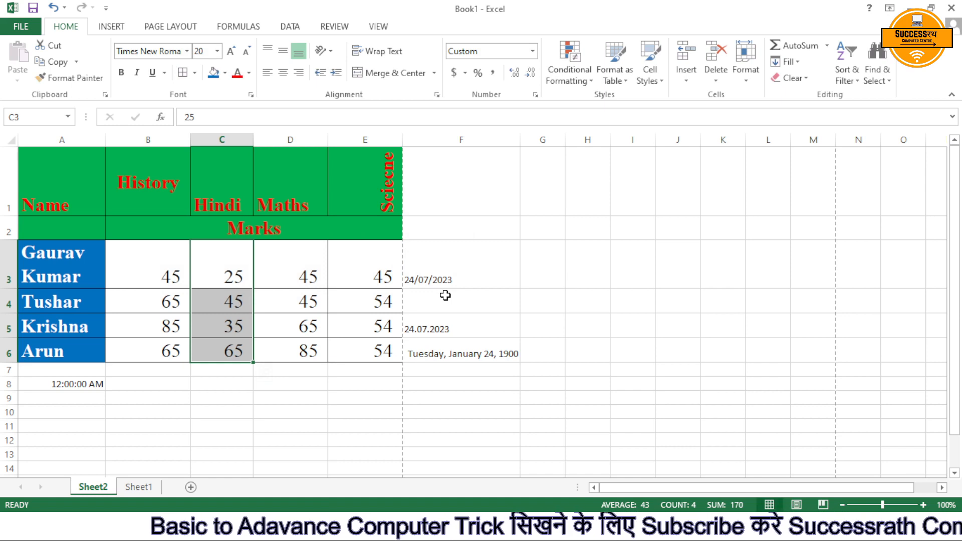
Highlight the Hindi marks in C3:C6 that are less than 30 with Light Red Fill with Dark Red Text.
{"action": "left_click", "coordinate": [569, 72]}
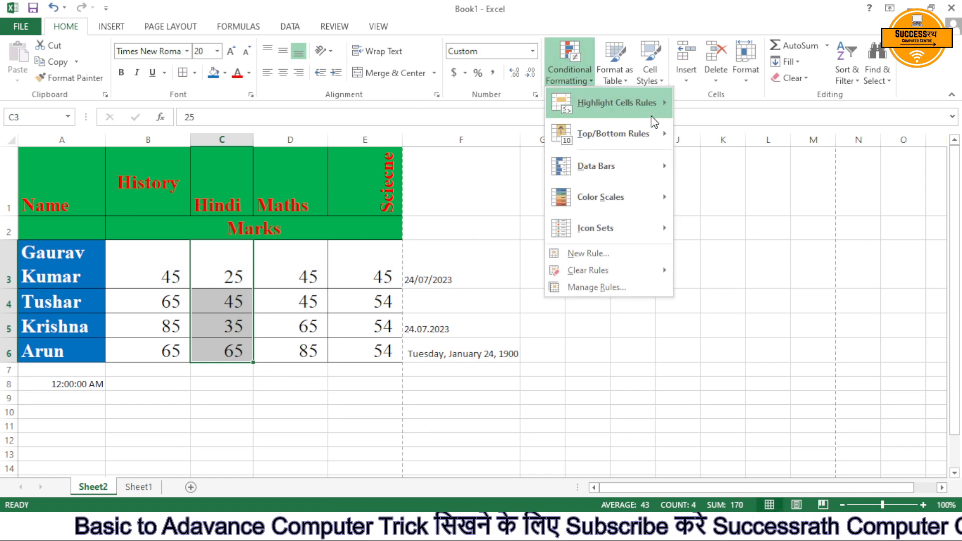
{"action": "mouse_move", "coordinate": [639, 110]}
{"action": "left_click", "coordinate": [721, 133]}
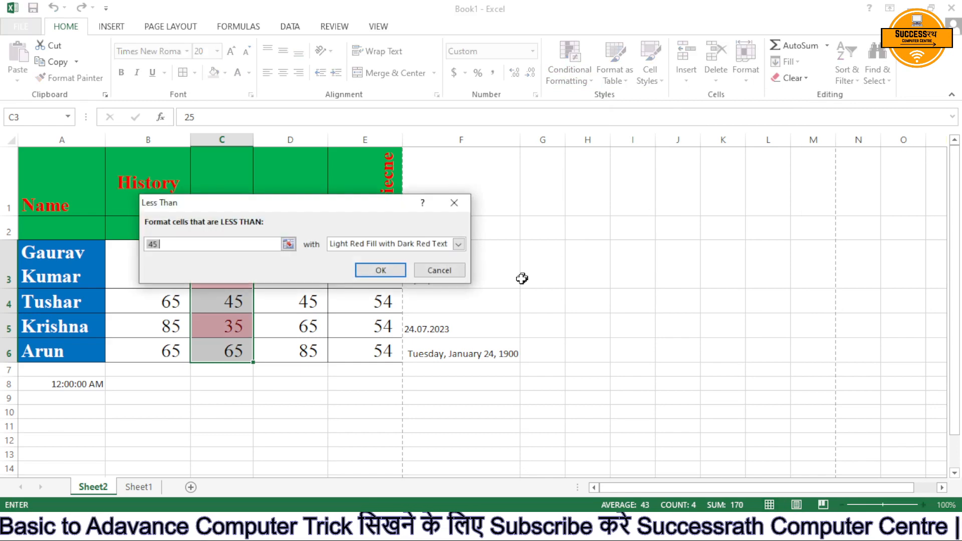
{"action": "type", "text": "30"}
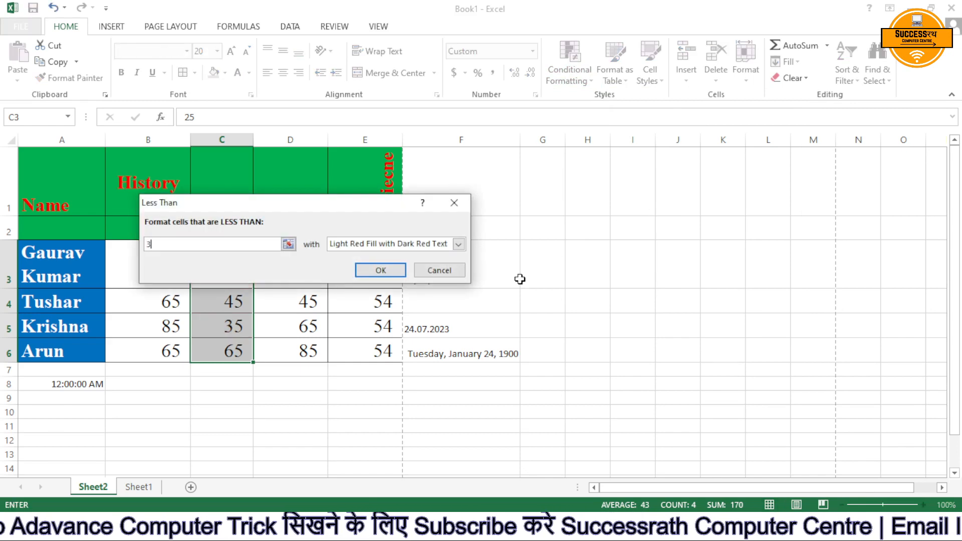
{"action": "key", "text": "Return"}
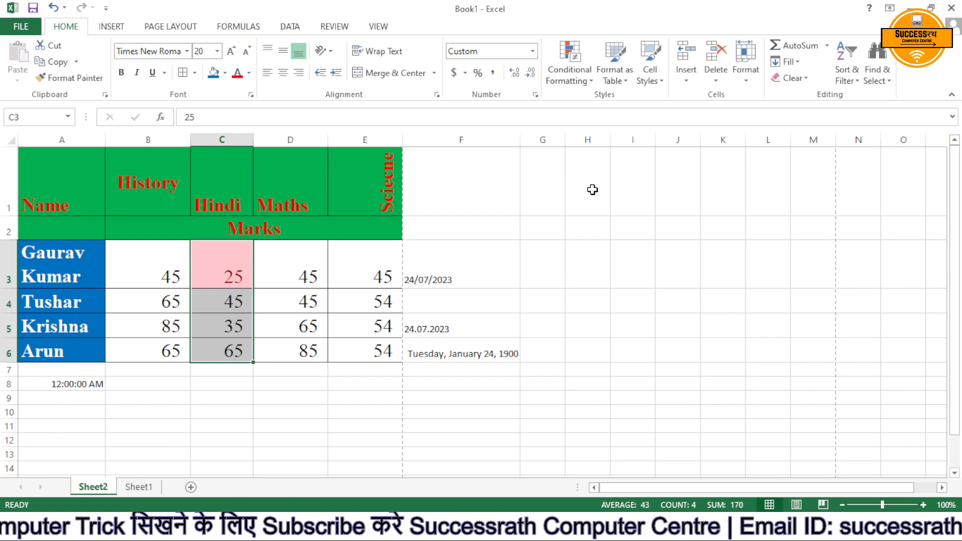
Highlight the Hindi marks between 35 and 55 with Light Red Fill with Dark Red Text.
{"action": "left_click", "coordinate": [587, 82]}
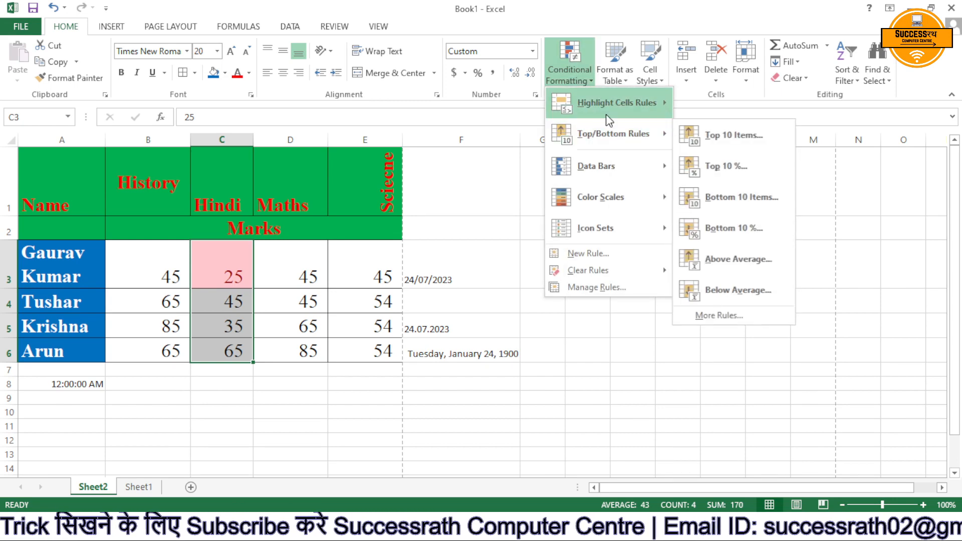
{"action": "mouse_move", "coordinate": [606, 113]}
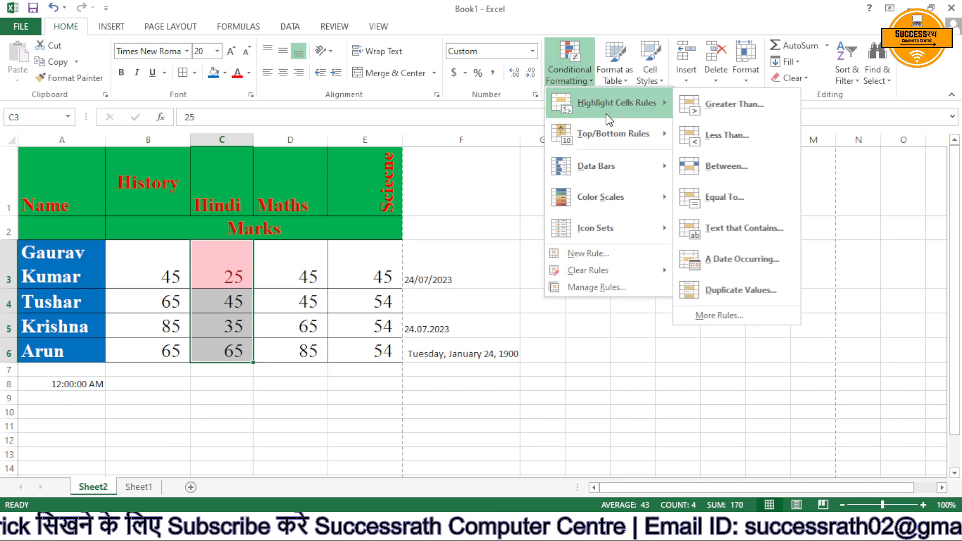
{"action": "left_click", "coordinate": [738, 173]}
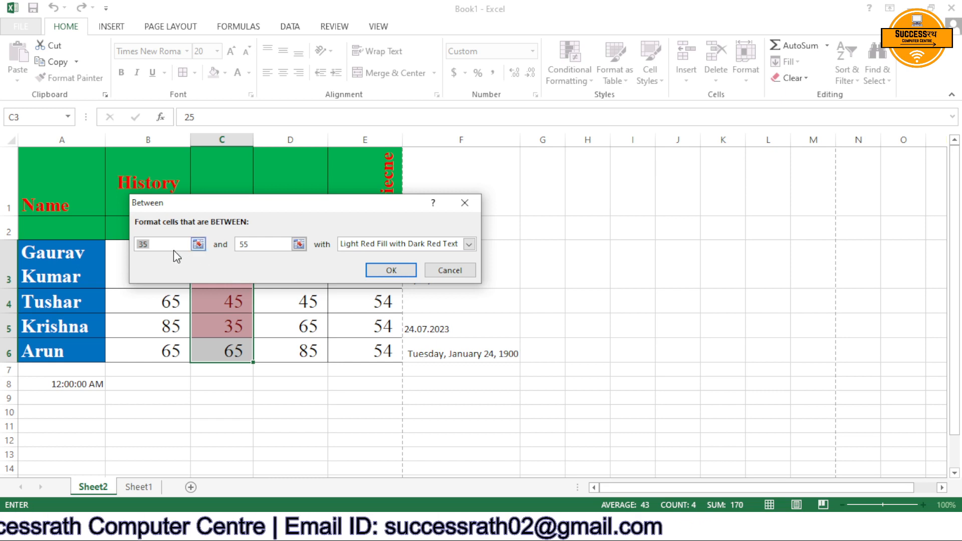
{"action": "left_click", "coordinate": [414, 270]}
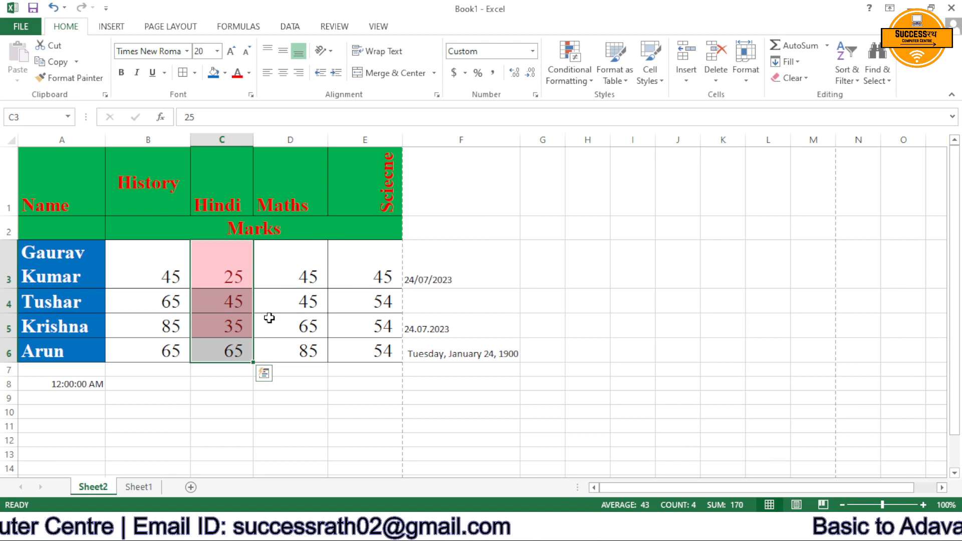
{"action": "left_click", "coordinate": [569, 72]}
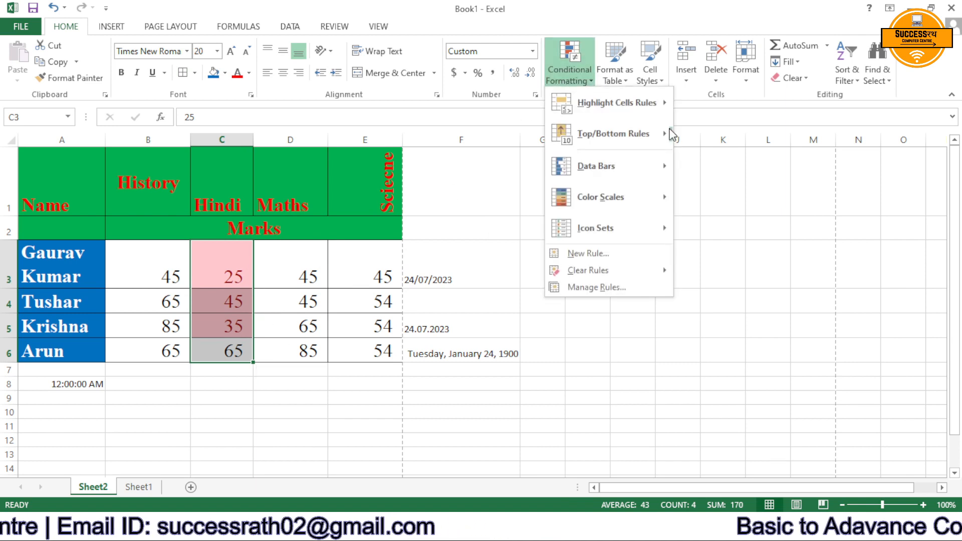
{"action": "mouse_move", "coordinate": [664, 114]}
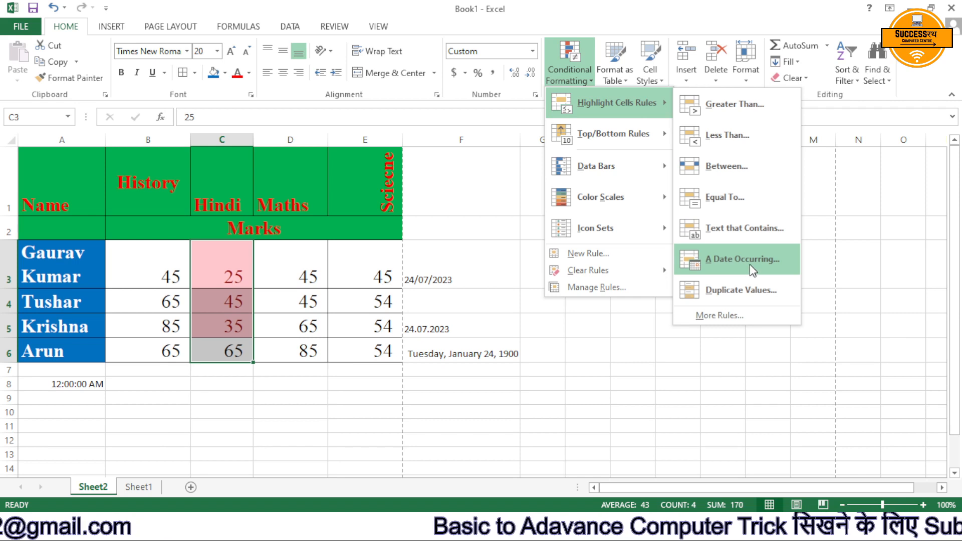
{"action": "left_click", "coordinate": [490, 338]}
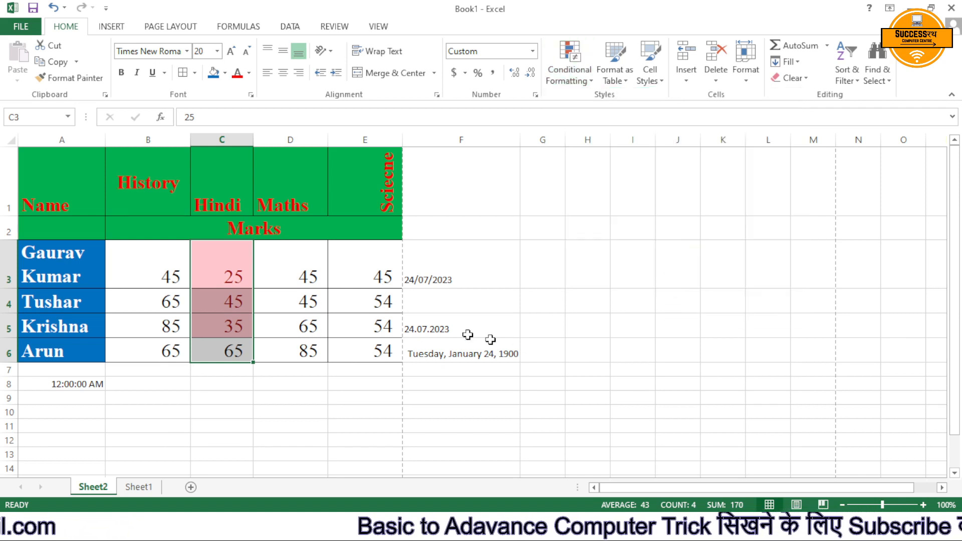
Highlight duplicate values among the Maths marks in D3:D6 with Light Red Fill with Dark Red Text.
{"action": "left_click_drag", "start_coordinate": [301, 272], "coordinate": [318, 346]}
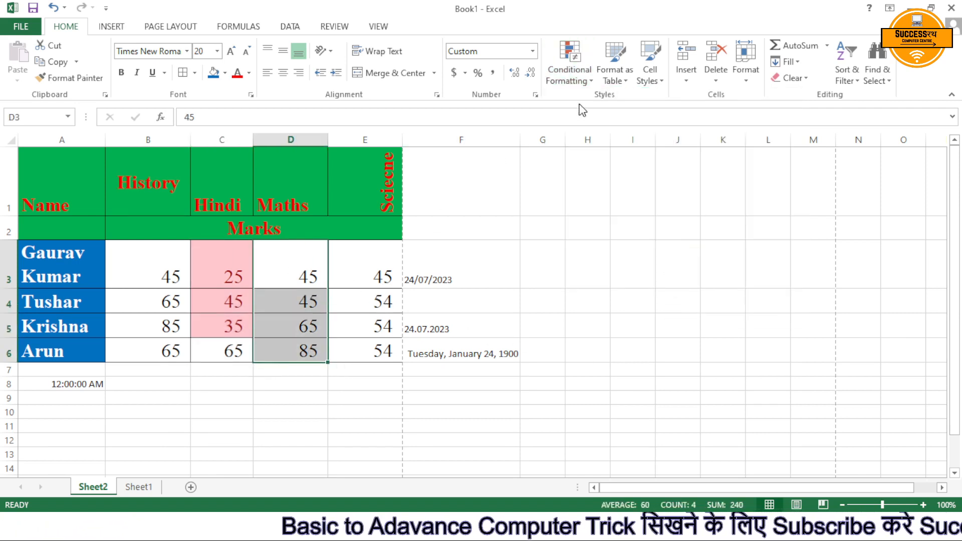
{"action": "left_click", "coordinate": [569, 70]}
{"action": "mouse_move", "coordinate": [642, 102]}
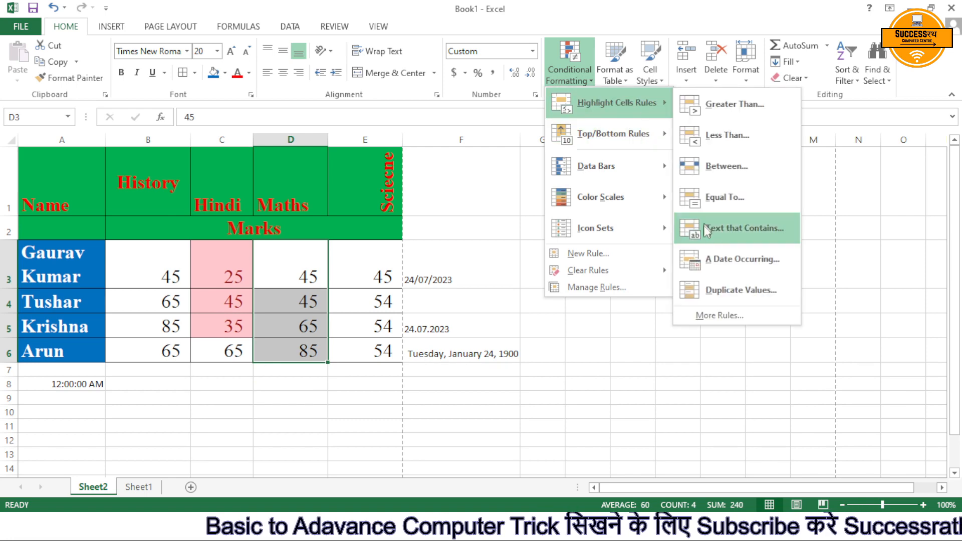
{"action": "left_click", "coordinate": [732, 289]}
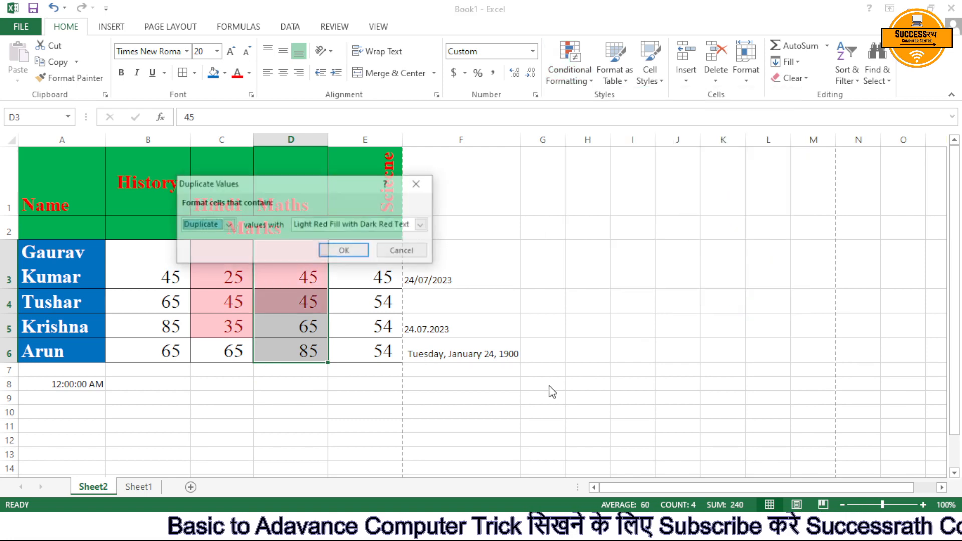
{"action": "left_click", "coordinate": [344, 251]}
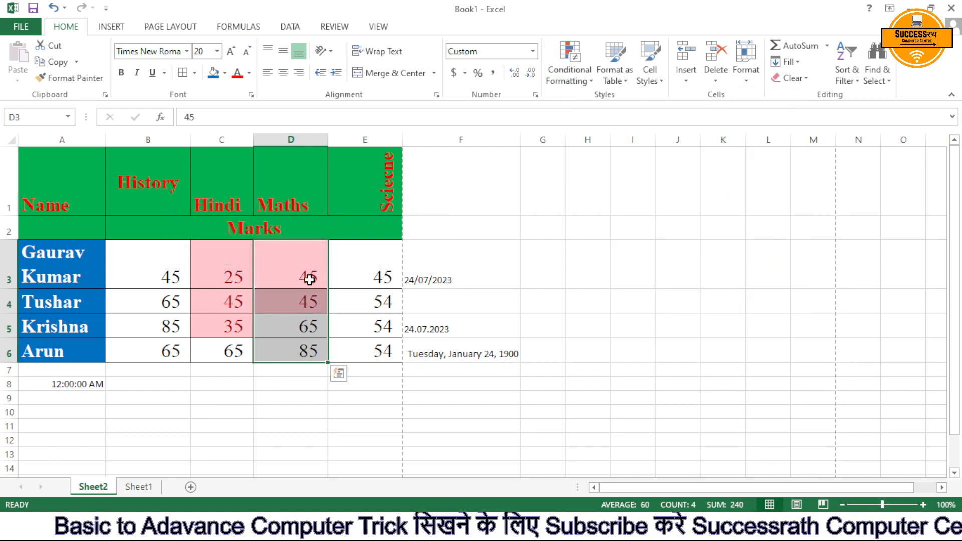
Look over the top/bottom rules, data bars, color scales and icon sets for the Science marks in E3:E6.
{"action": "left_click", "coordinate": [584, 83]}
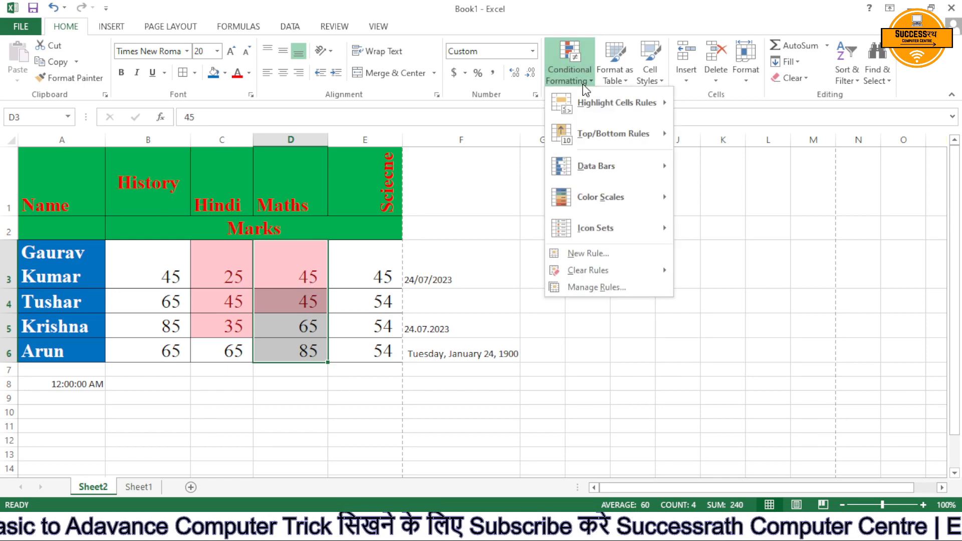
{"action": "left_click", "coordinate": [391, 273]}
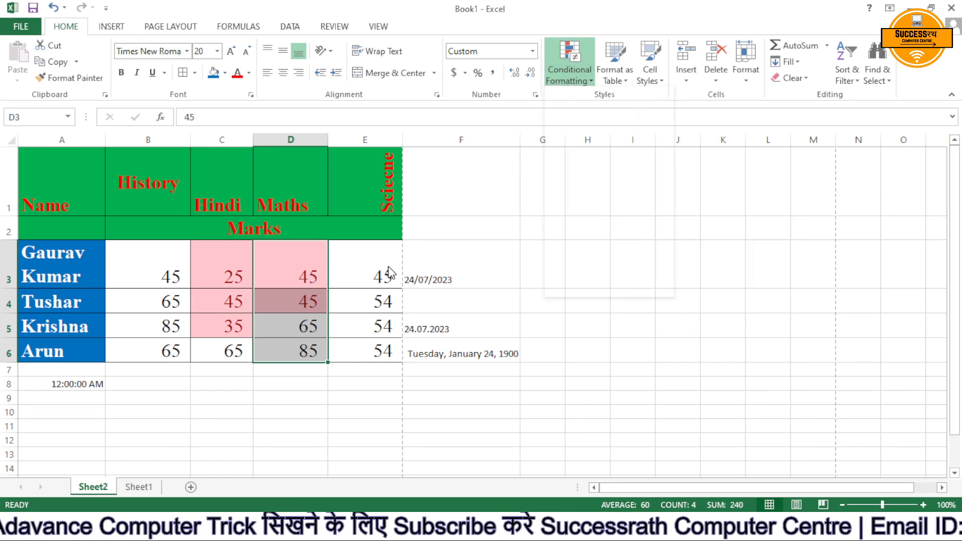
{"action": "left_click_drag", "start_coordinate": [381, 270], "coordinate": [389, 347]}
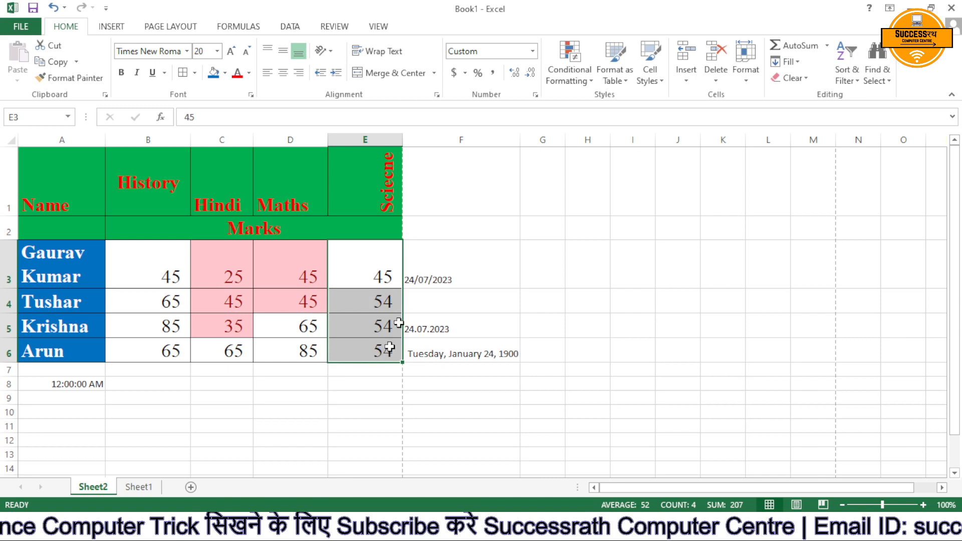
{"action": "left_click", "coordinate": [581, 80]}
{"action": "mouse_move", "coordinate": [616, 136]}
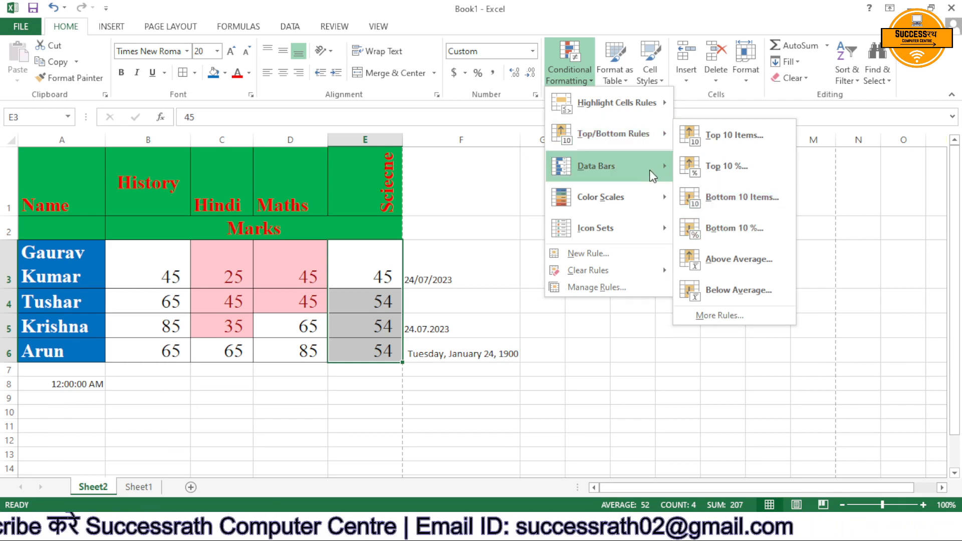
{"action": "mouse_move", "coordinate": [649, 170]}
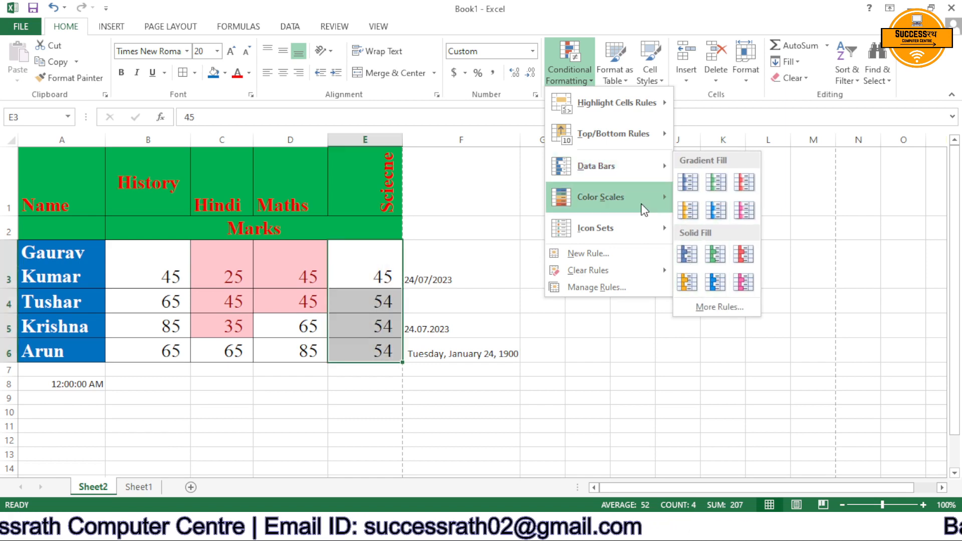
{"action": "mouse_move", "coordinate": [643, 207]}
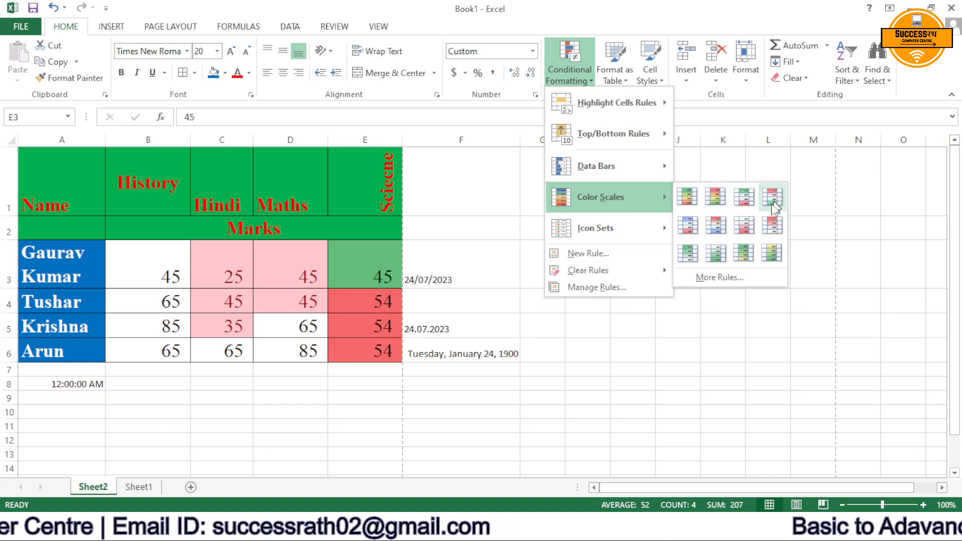
{"action": "mouse_move", "coordinate": [644, 227]}
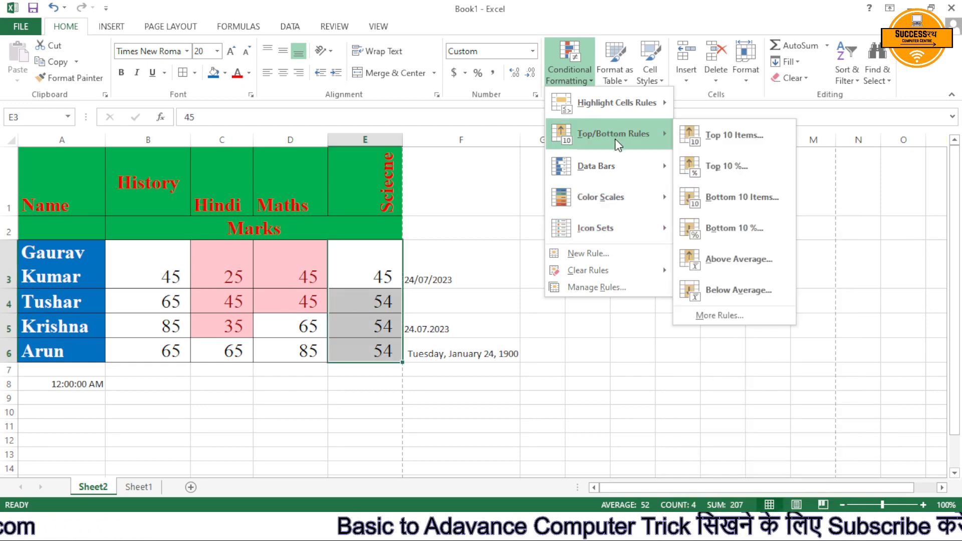
{"action": "mouse_move", "coordinate": [604, 231]}
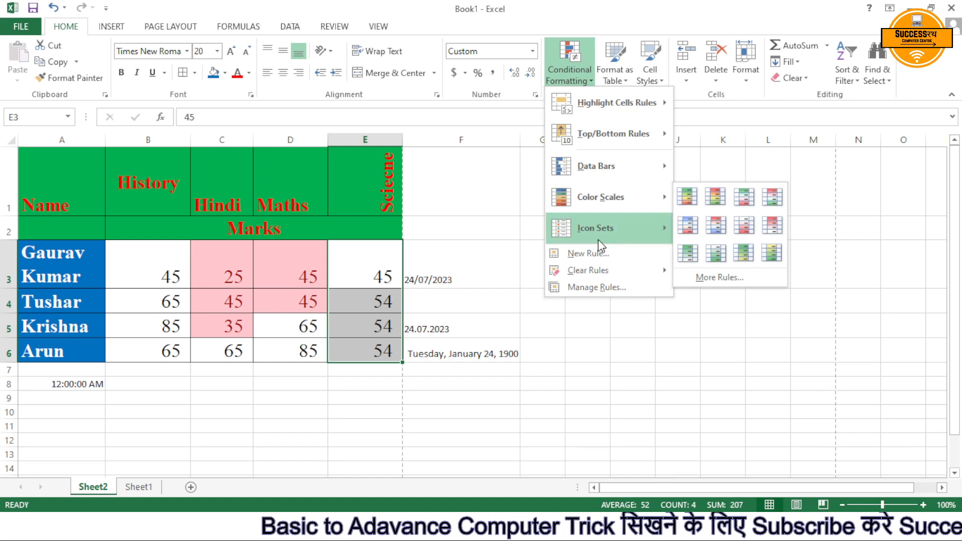
{"action": "left_click", "coordinate": [272, 287]}
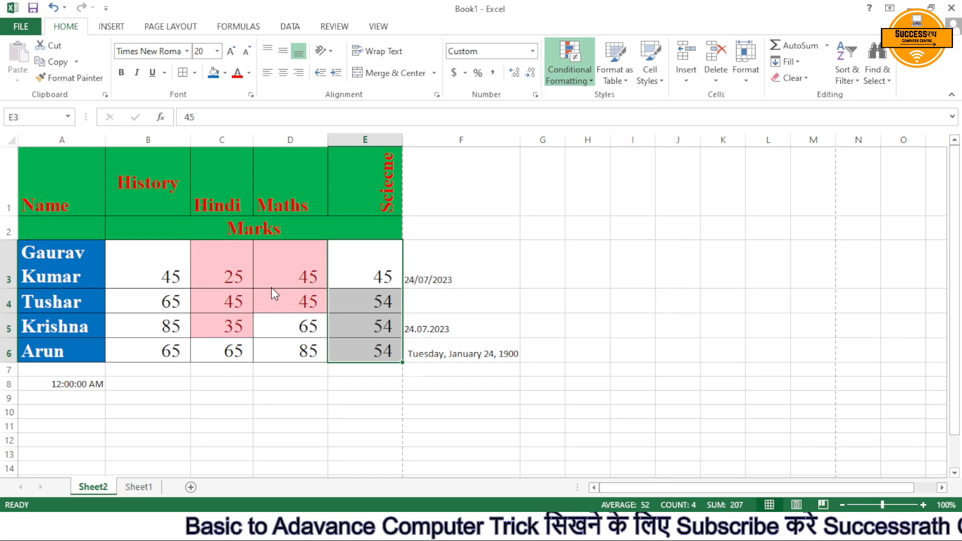
Clear the conditional formatting rules from the entire sheet.
{"action": "left_click_drag", "start_coordinate": [149, 257], "coordinate": [361, 344]}
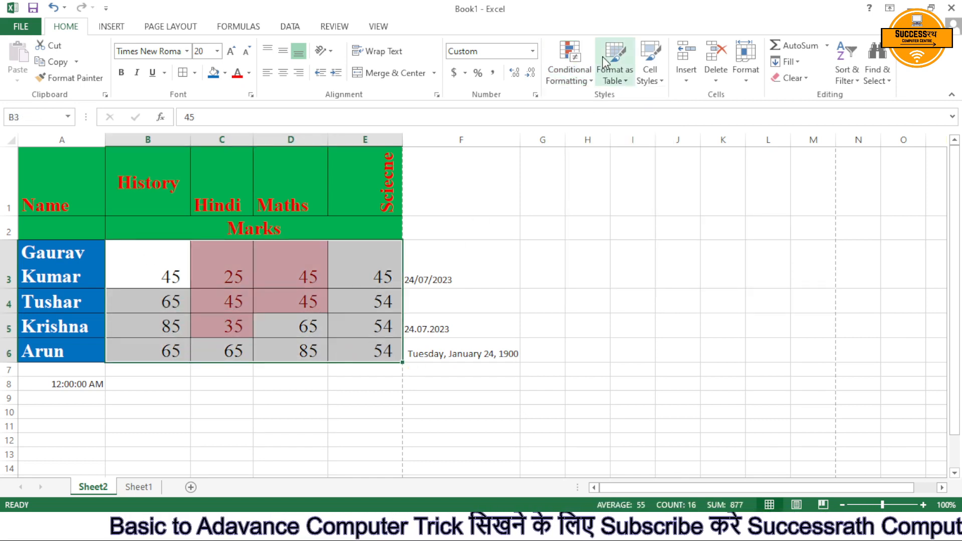
{"action": "left_click", "coordinate": [581, 84]}
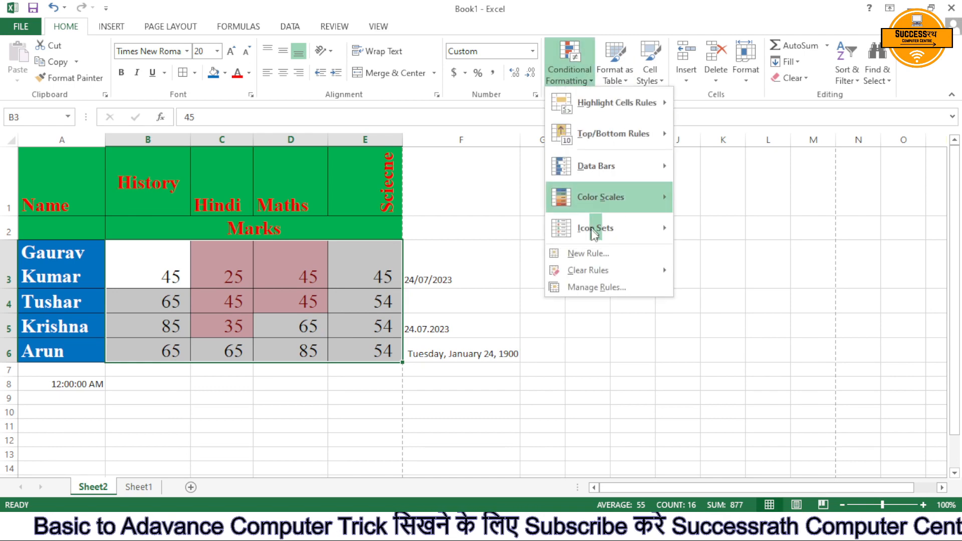
{"action": "mouse_move", "coordinate": [596, 273]}
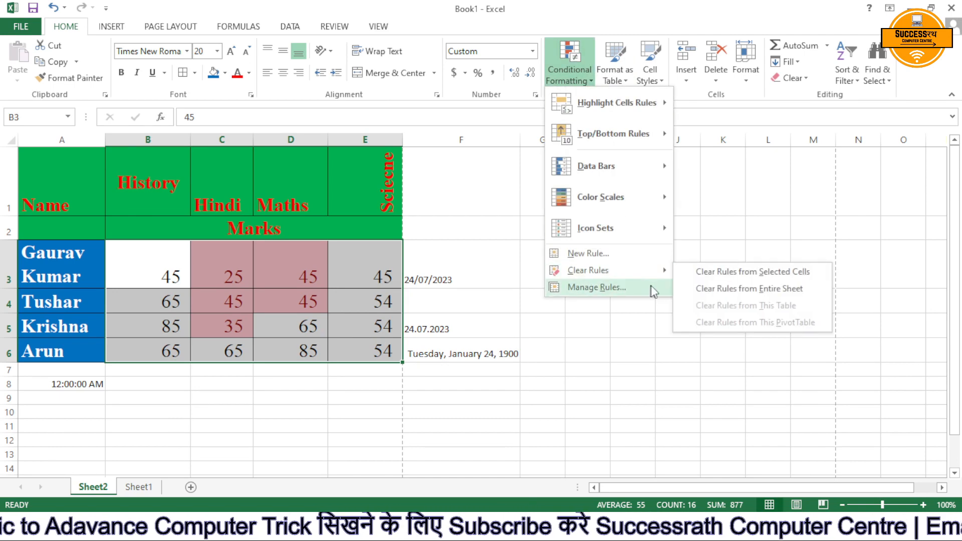
{"action": "left_click", "coordinate": [743, 288]}
{"action": "left_click", "coordinate": [740, 281]}
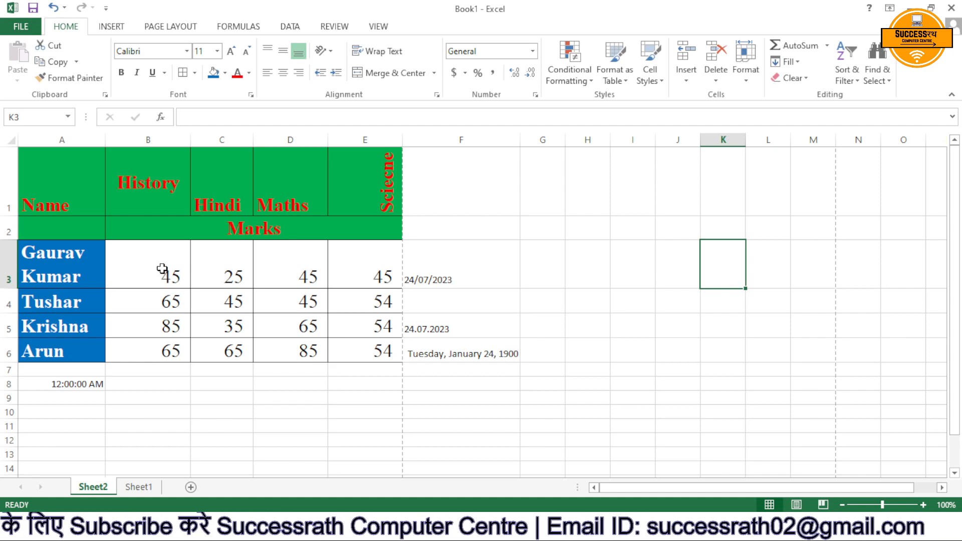
Look over the Format as Table styles and compare them with the Table insertion command.
{"action": "left_click", "coordinate": [616, 80]}
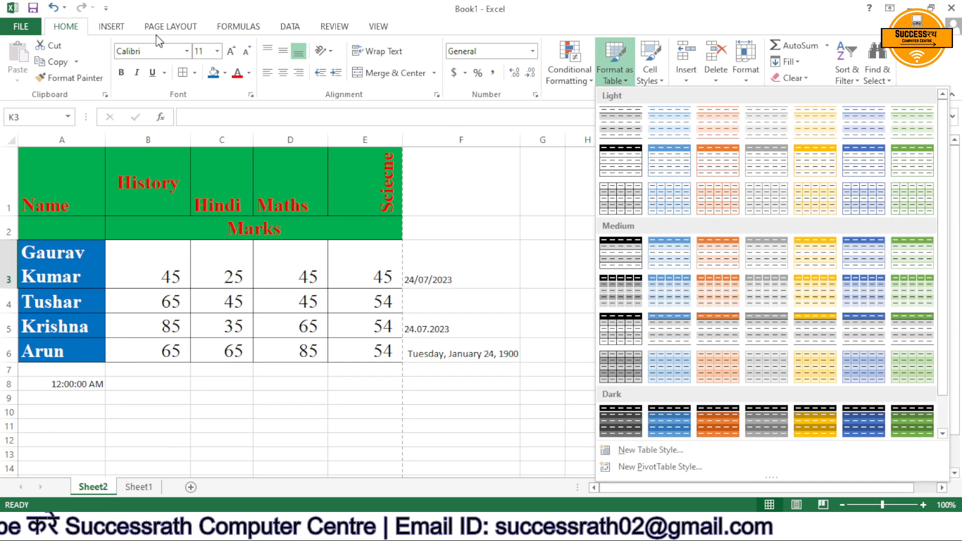
{"action": "left_click", "coordinate": [120, 29]}
{"action": "left_click", "coordinate": [121, 29]}
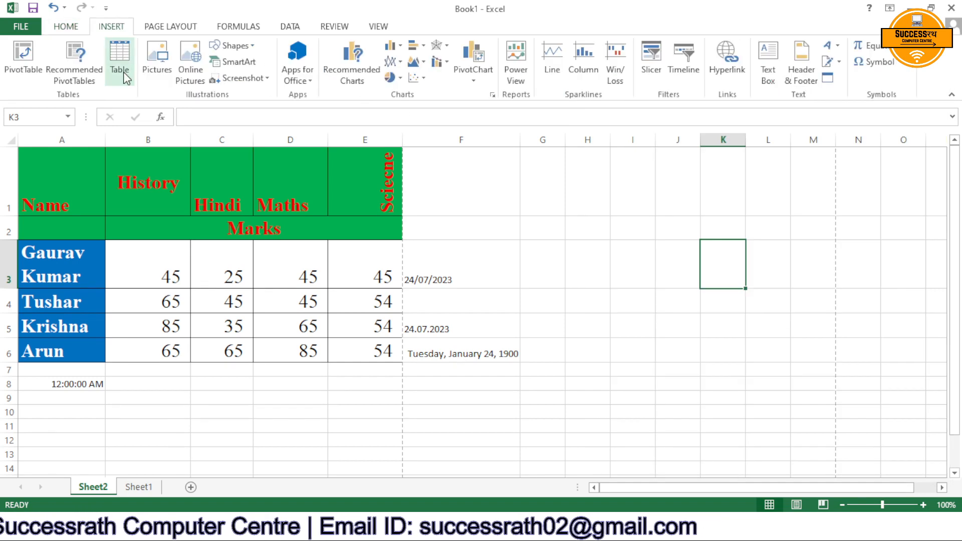
{"action": "left_click", "coordinate": [72, 31]}
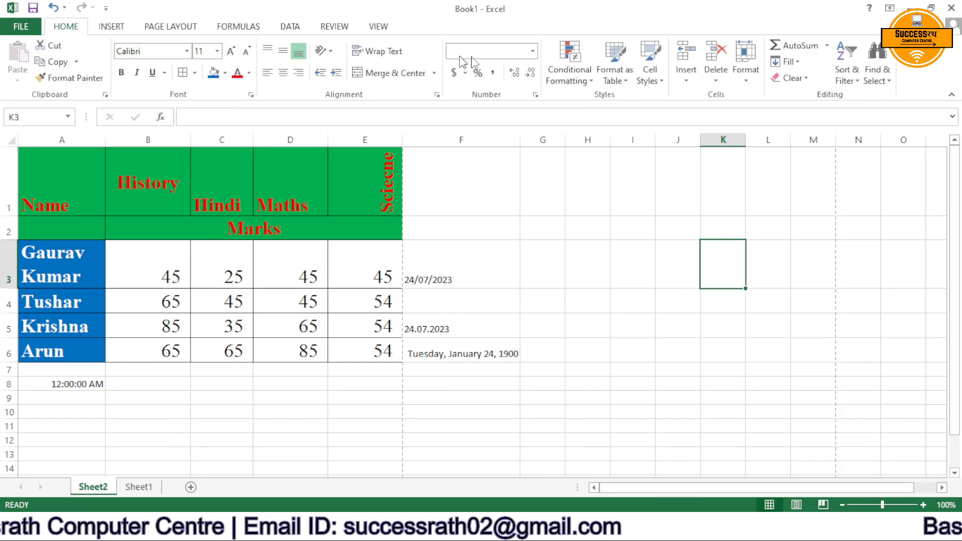
Look over the cell styles available for the marks in B3:E6 and close the gallery without choosing one.
{"action": "left_click", "coordinate": [653, 84]}
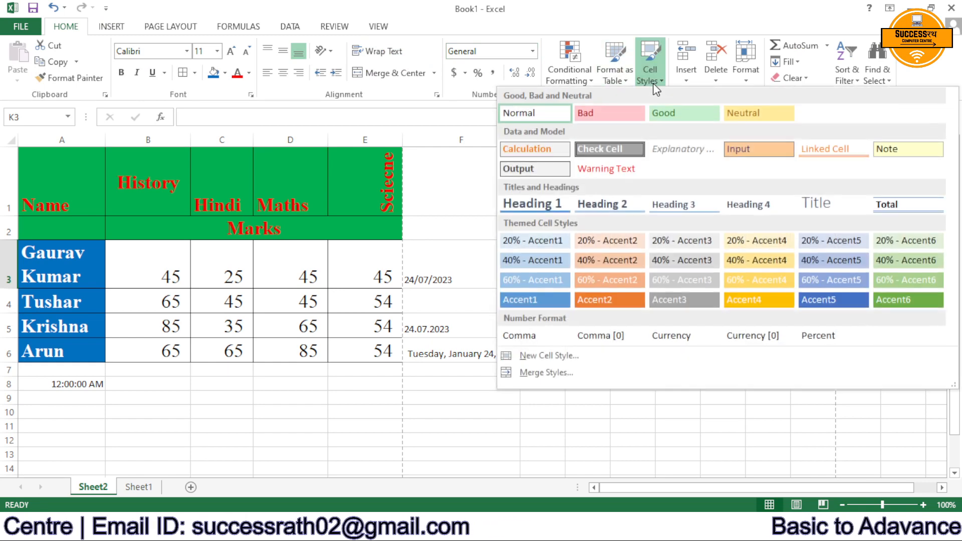
{"action": "left_click", "coordinate": [155, 279]}
{"action": "left_click_drag", "start_coordinate": [155, 279], "coordinate": [354, 345]}
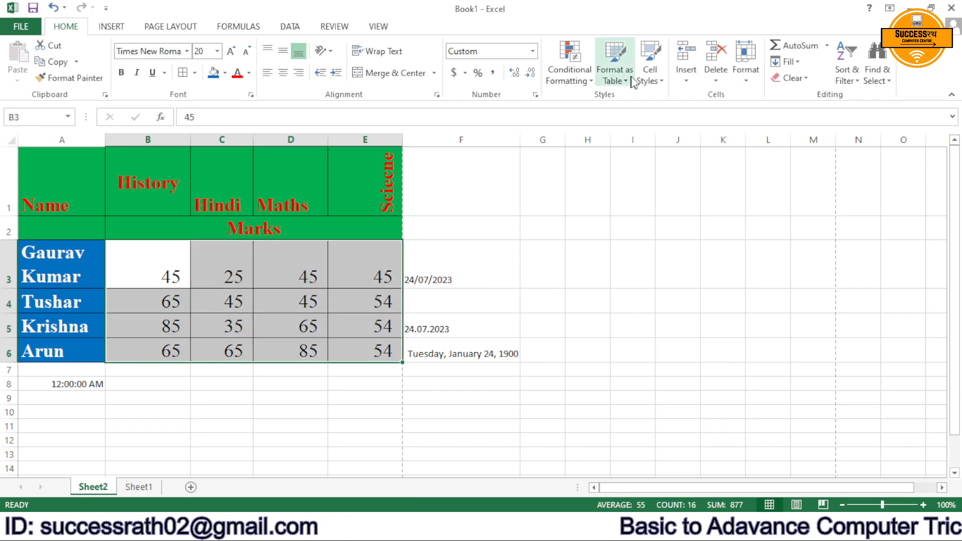
{"action": "left_click", "coordinate": [648, 72]}
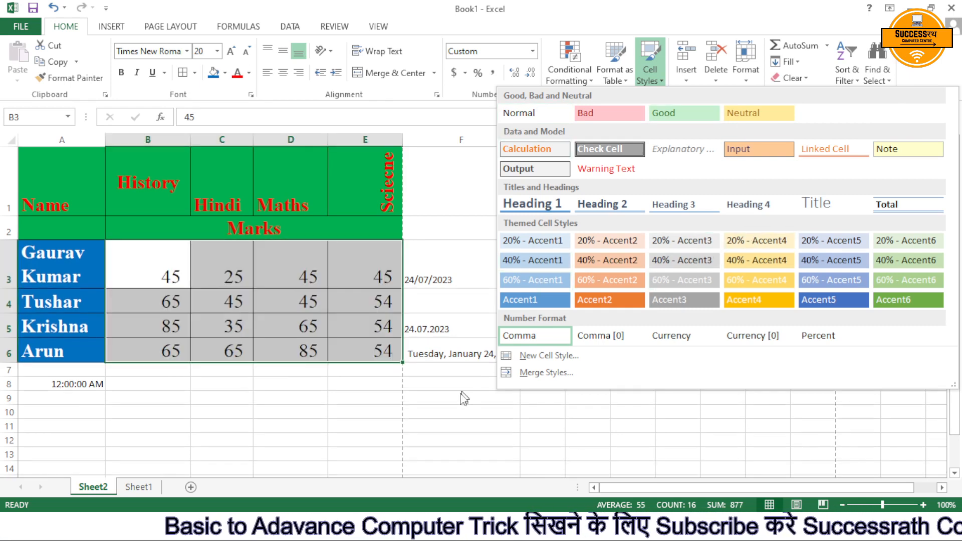
{"action": "left_click", "coordinate": [461, 398]}
{"action": "left_click", "coordinate": [381, 268]}
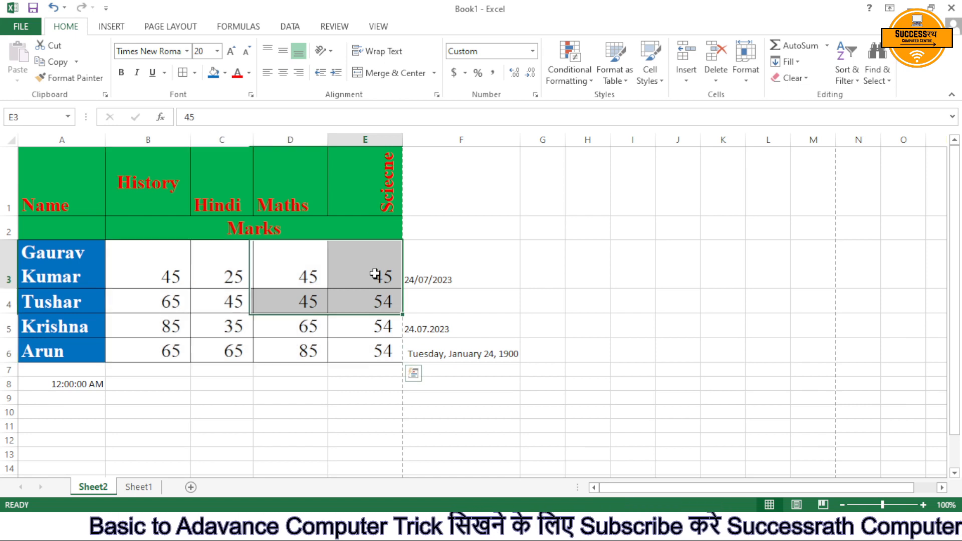
{"action": "left_click", "coordinate": [685, 82]}
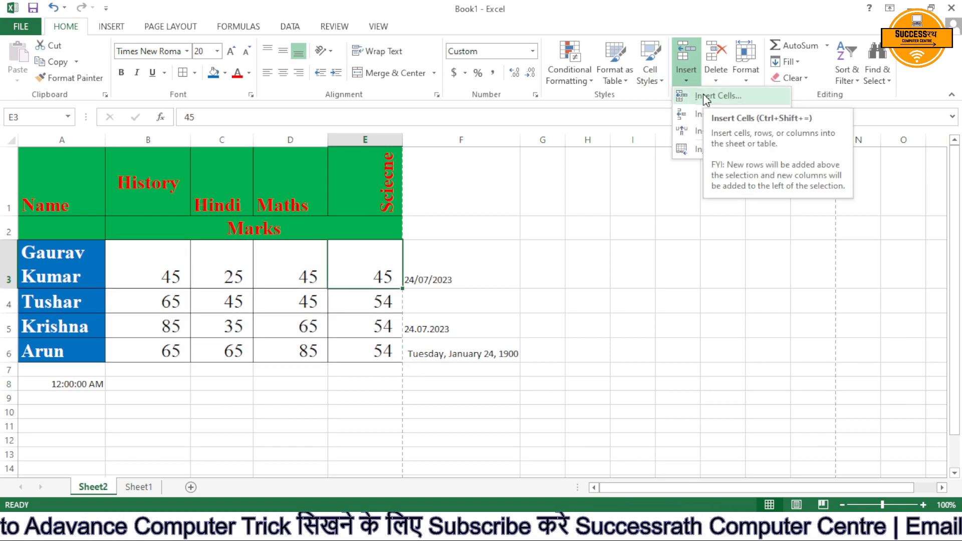
{"action": "left_click", "coordinate": [636, 277]}
{"action": "left_click", "coordinate": [637, 277]}
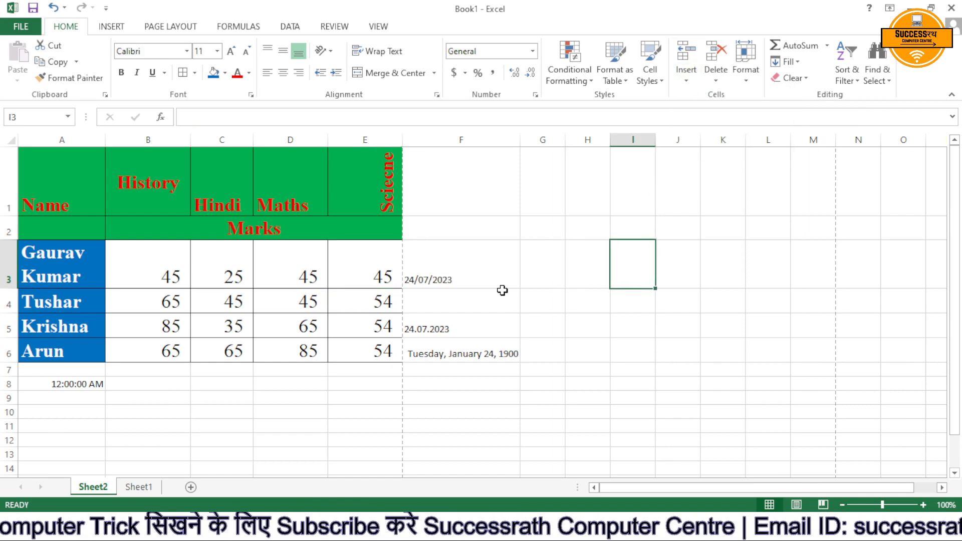
Insert a blank cell at D4 in the Maths column, shifting the existing cells down.
{"action": "left_click", "coordinate": [314, 302]}
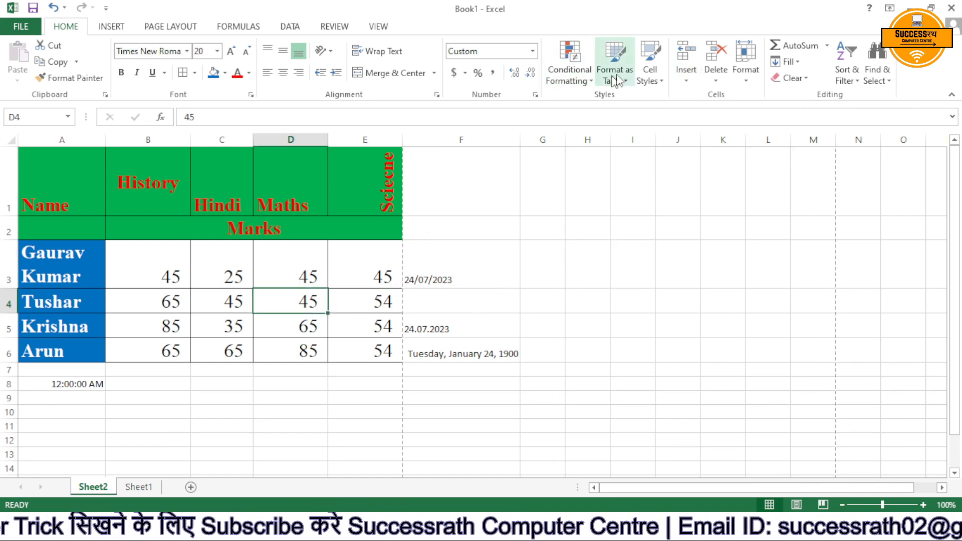
{"action": "left_click", "coordinate": [686, 81]}
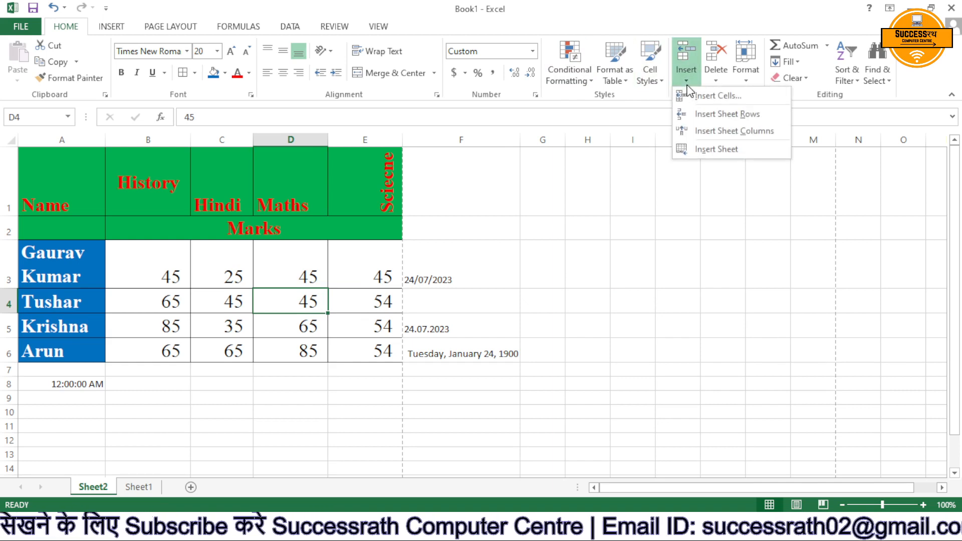
{"action": "left_click", "coordinate": [703, 96]}
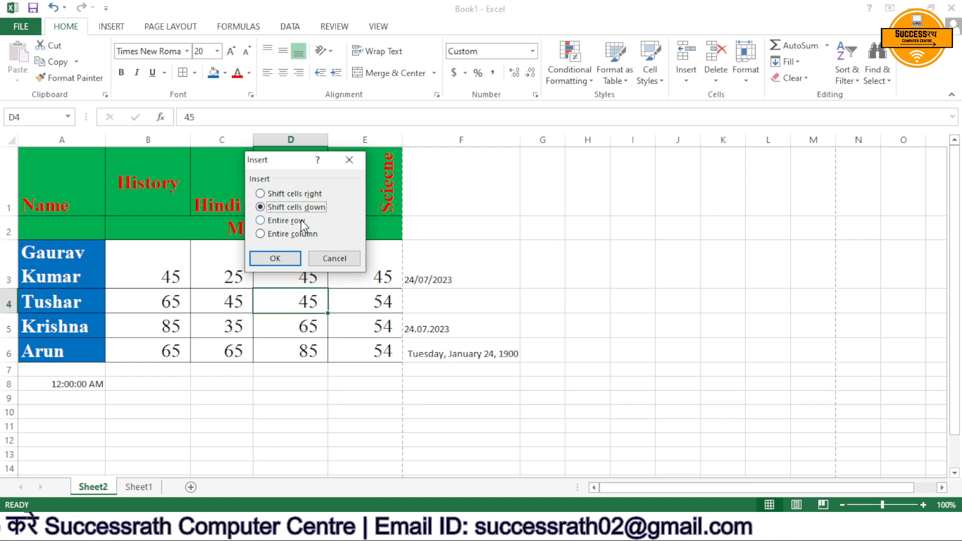
{"action": "left_click", "coordinate": [275, 259]}
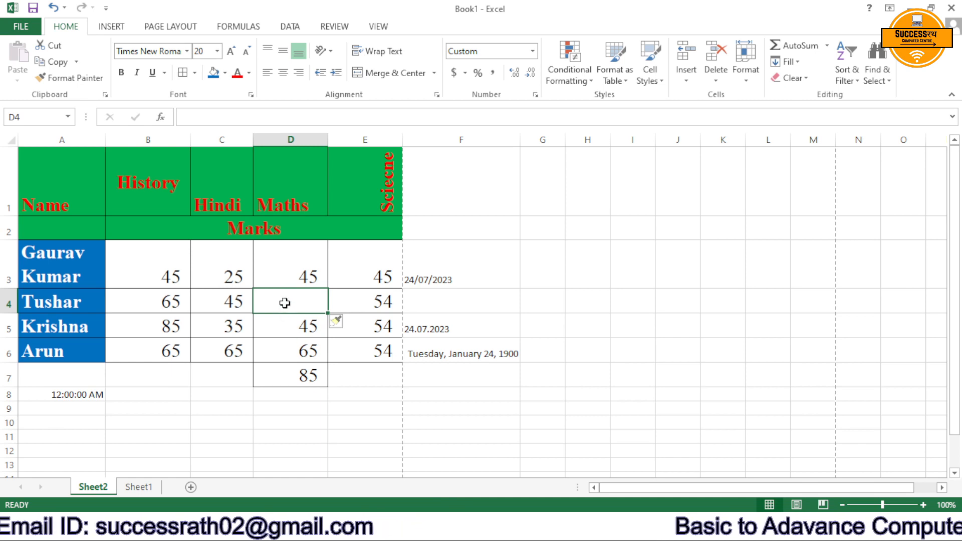
Insert a blank sheet row at row 4 of the marks table.
{"action": "left_click", "coordinate": [686, 80]}
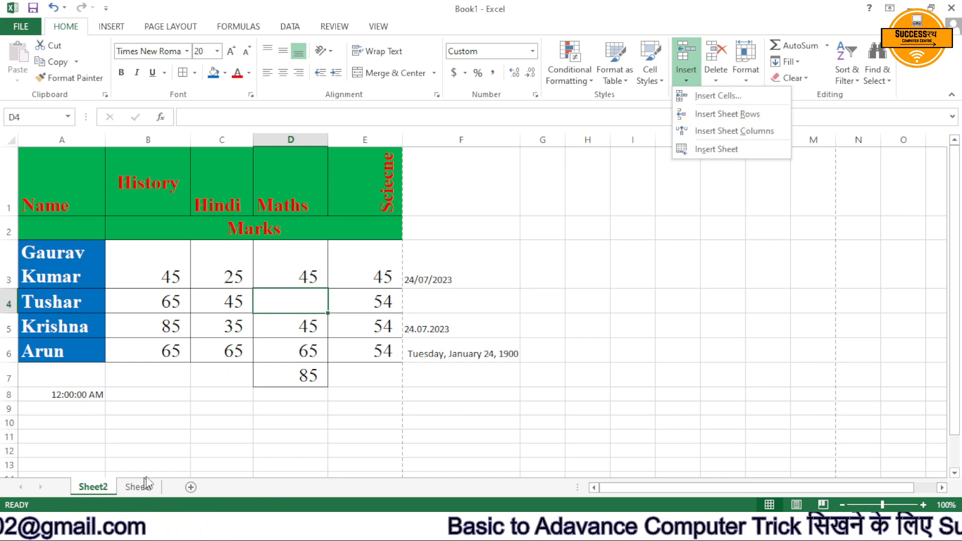
{"action": "left_click", "coordinate": [415, 280]}
{"action": "left_click", "coordinate": [685, 74]}
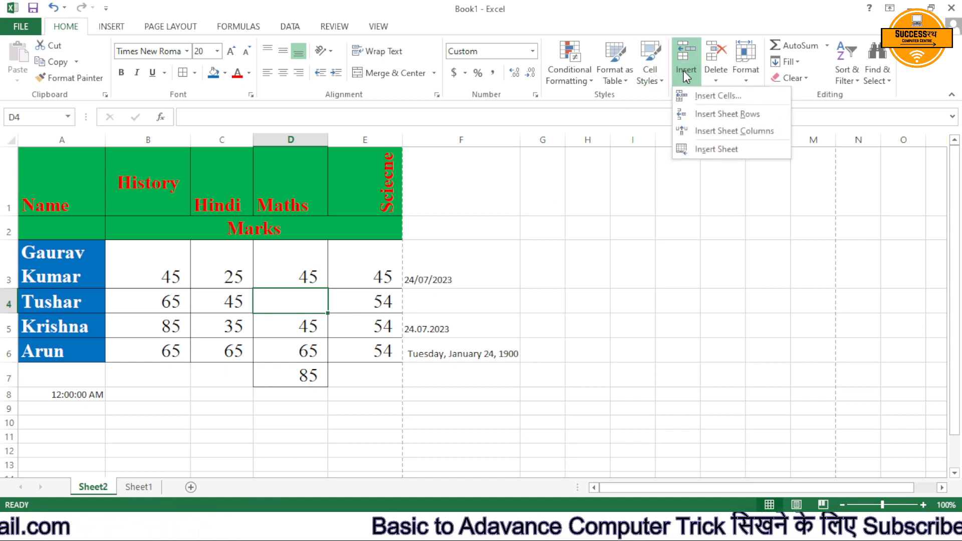
{"action": "left_click", "coordinate": [727, 114]}
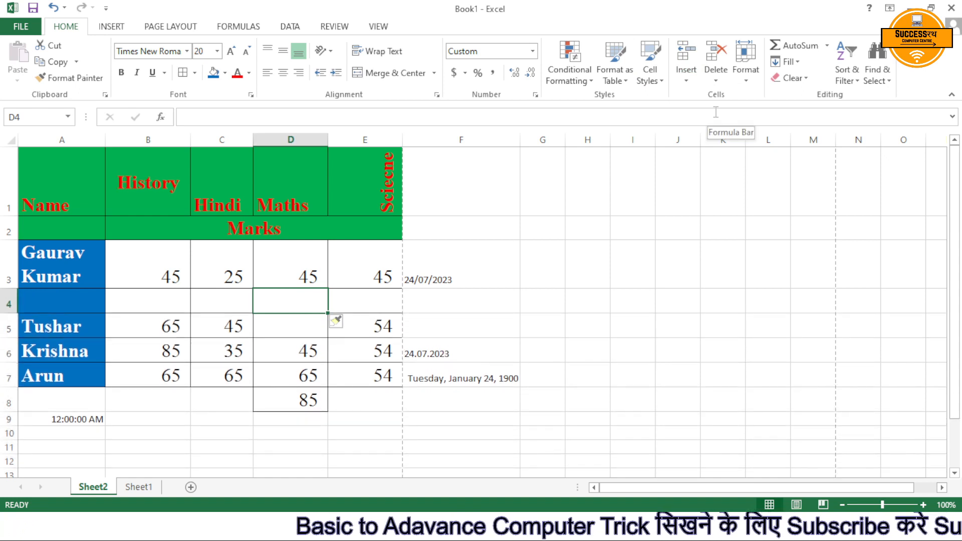
Insert a blank sheet column between the Maths and Science columns.
{"action": "left_click", "coordinate": [686, 84]}
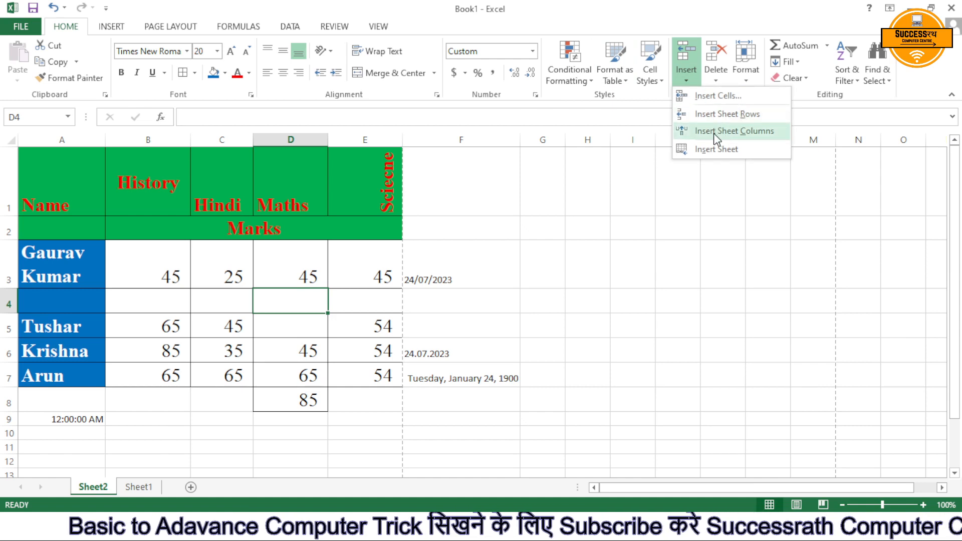
{"action": "left_click", "coordinate": [299, 243]}
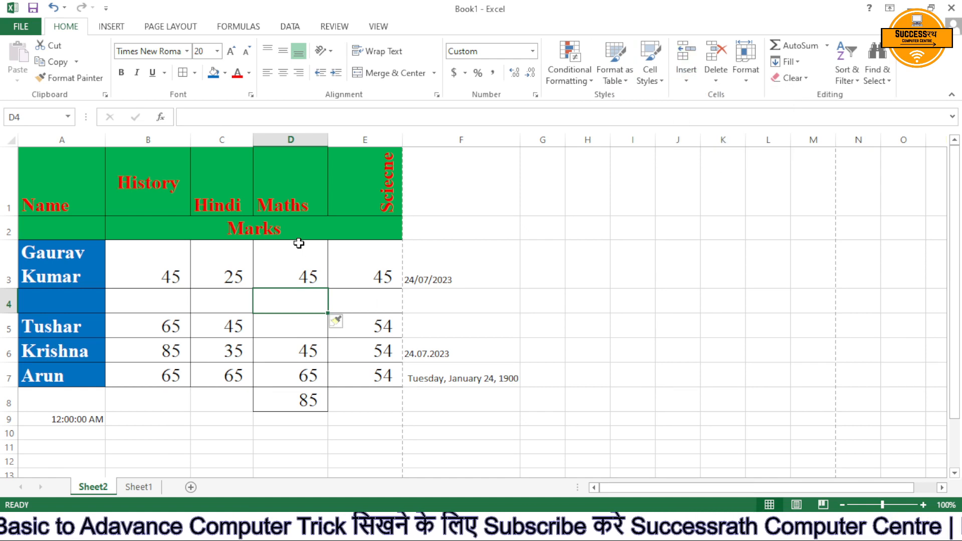
{"action": "left_click", "coordinate": [291, 139]}
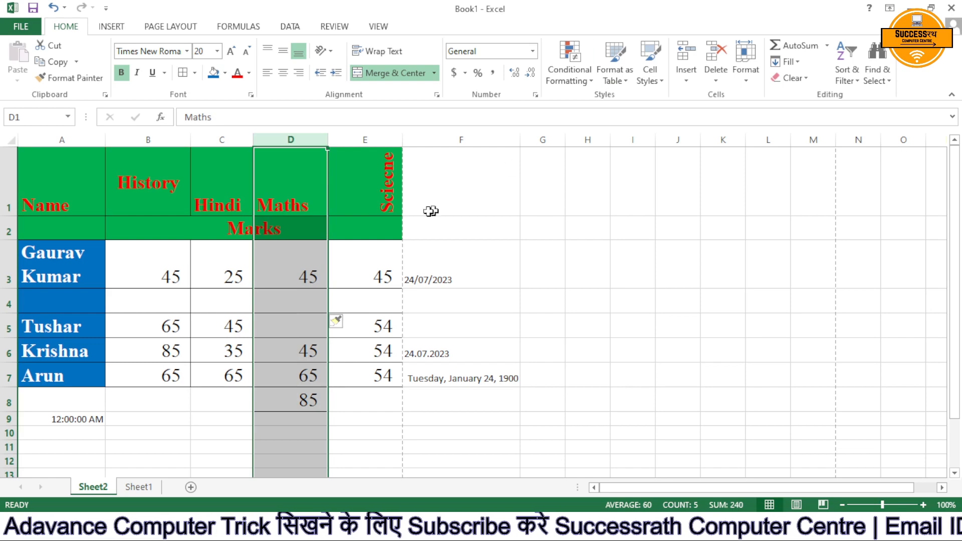
{"action": "left_click", "coordinate": [333, 178]}
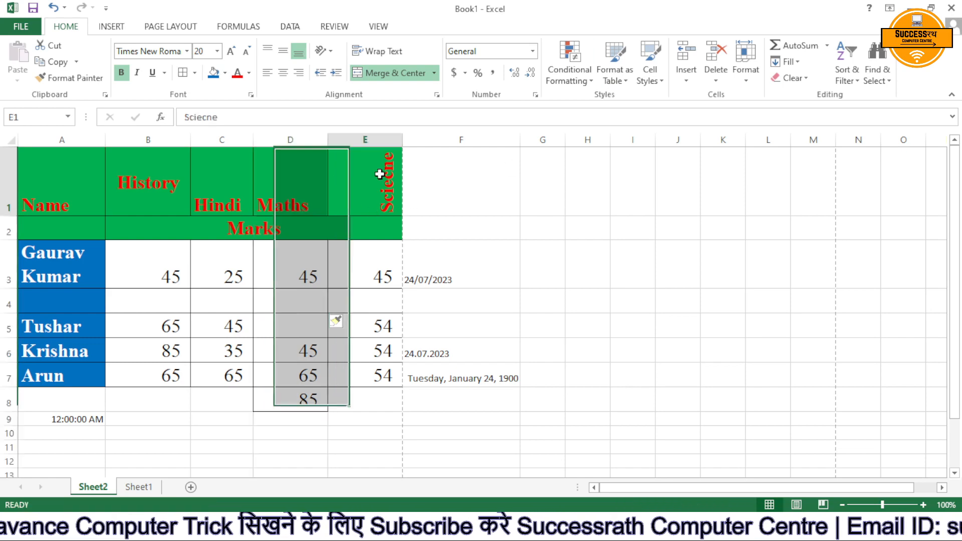
{"action": "left_click", "coordinate": [686, 77]}
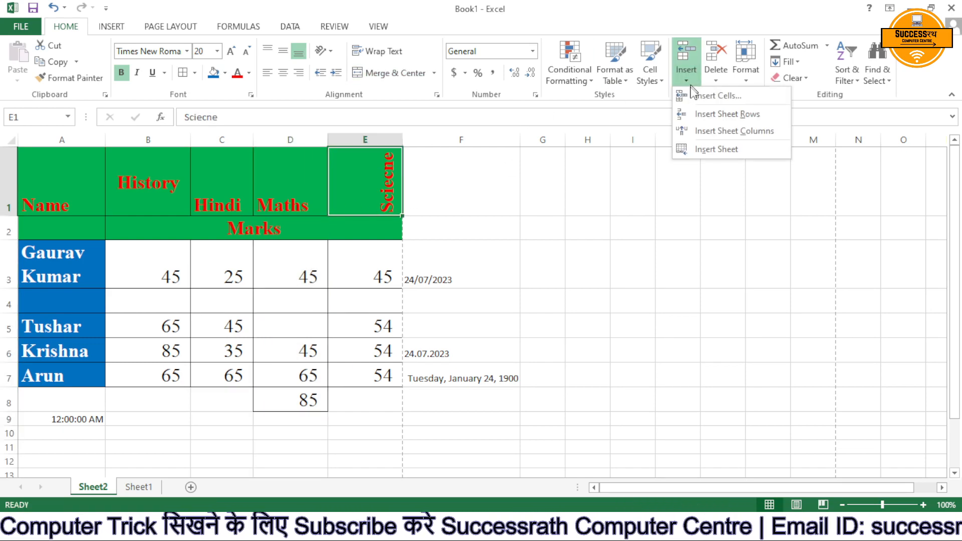
{"action": "left_click", "coordinate": [729, 134]}
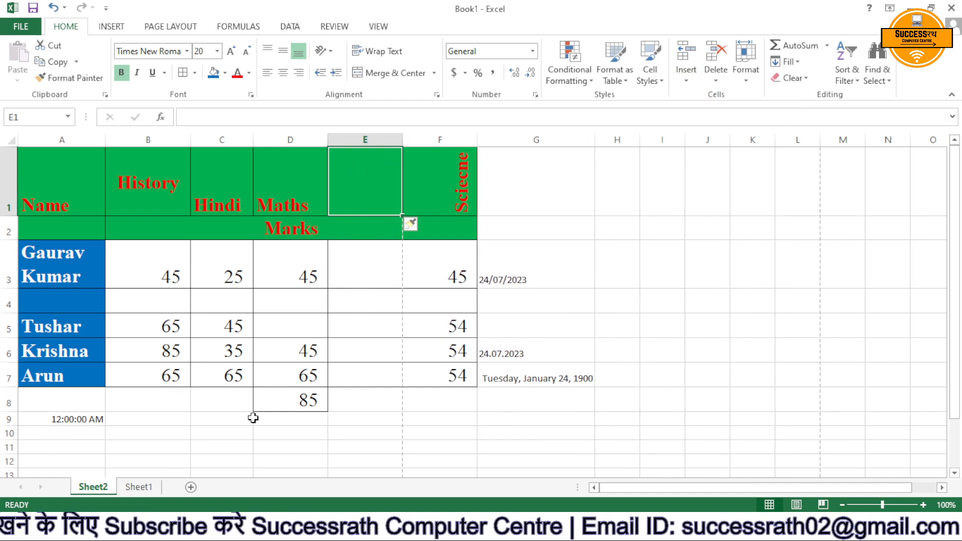
Insert a new worksheet into the workbook and return to the marks table on Sheet2.
{"action": "left_click", "coordinate": [686, 85]}
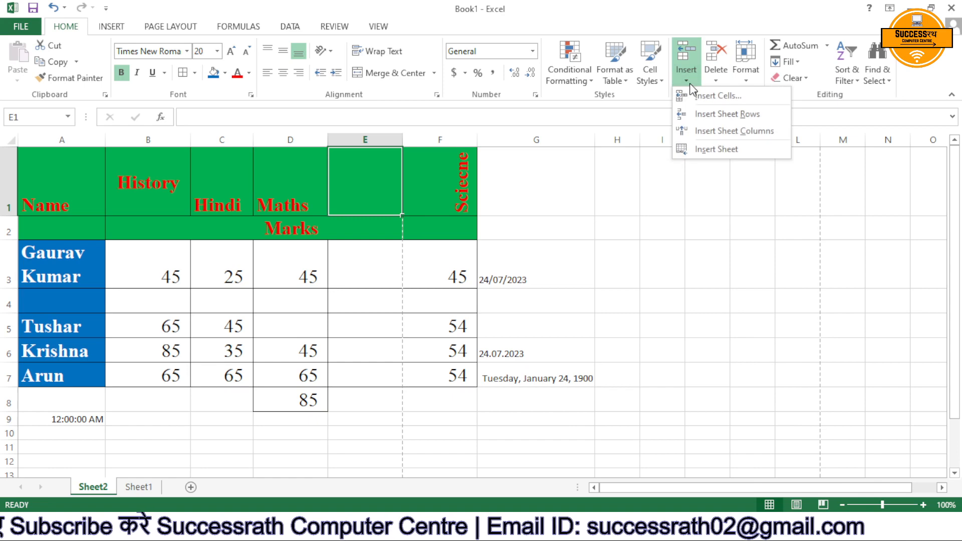
{"action": "left_click", "coordinate": [716, 149]}
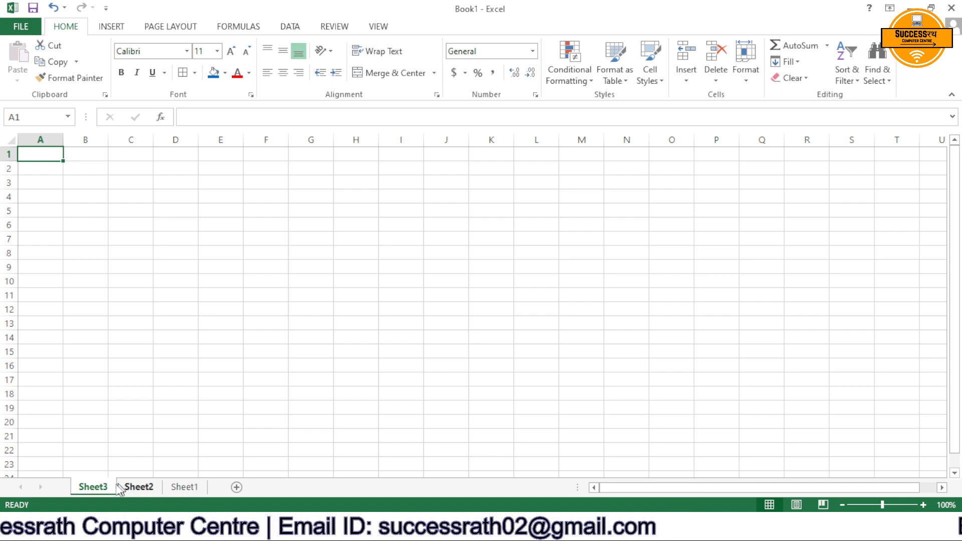
{"action": "left_click", "coordinate": [131, 489]}
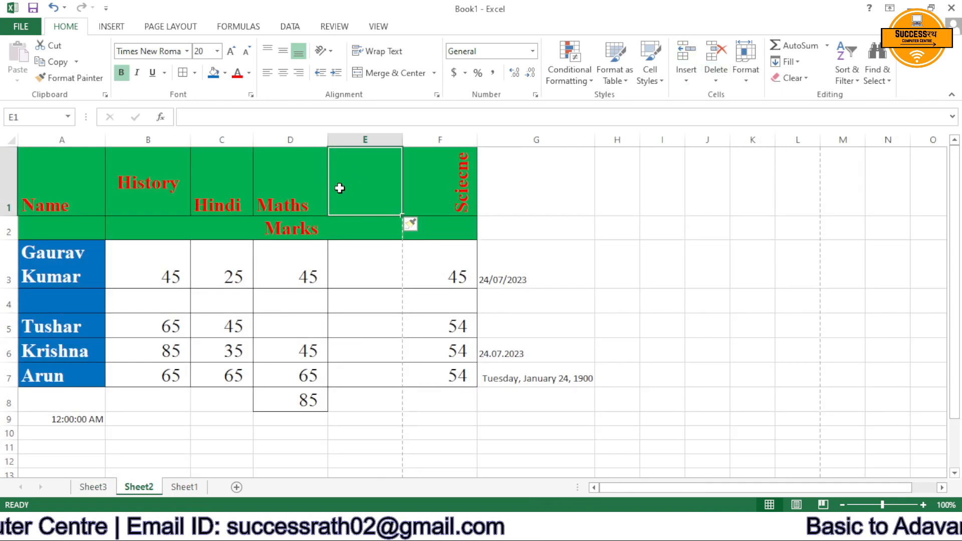
Delete the blank worksheet Sheet3 from the workbook.
{"action": "left_click", "coordinate": [715, 75]}
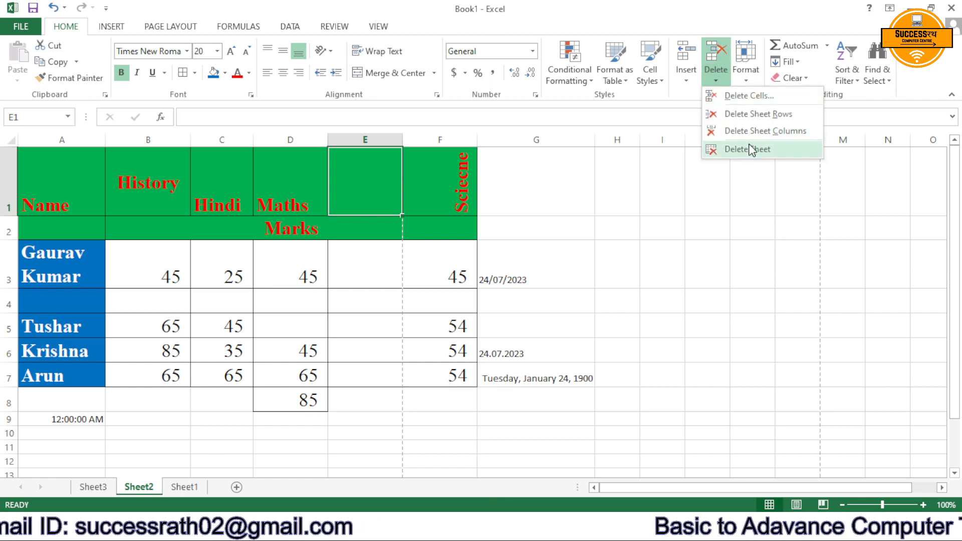
{"action": "left_click", "coordinate": [98, 487]}
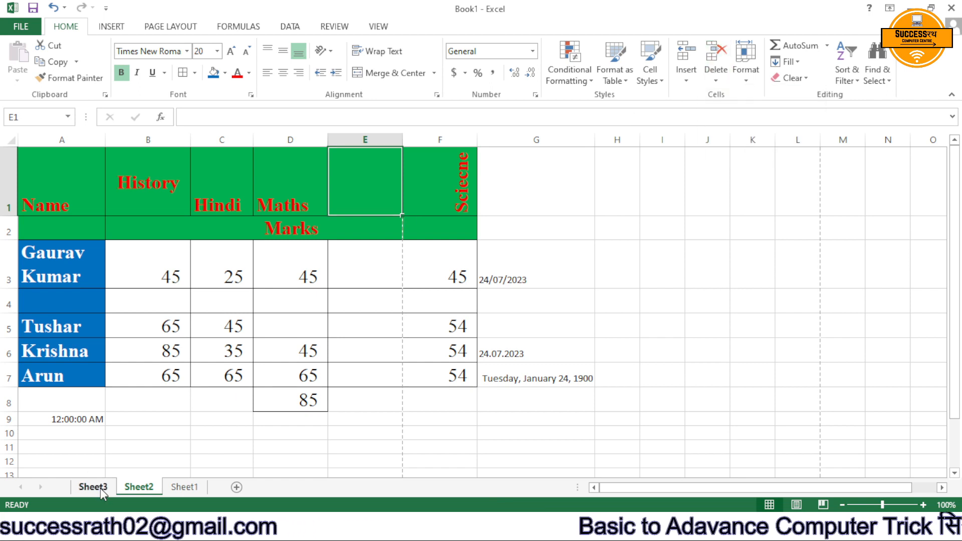
{"action": "left_click", "coordinate": [101, 488]}
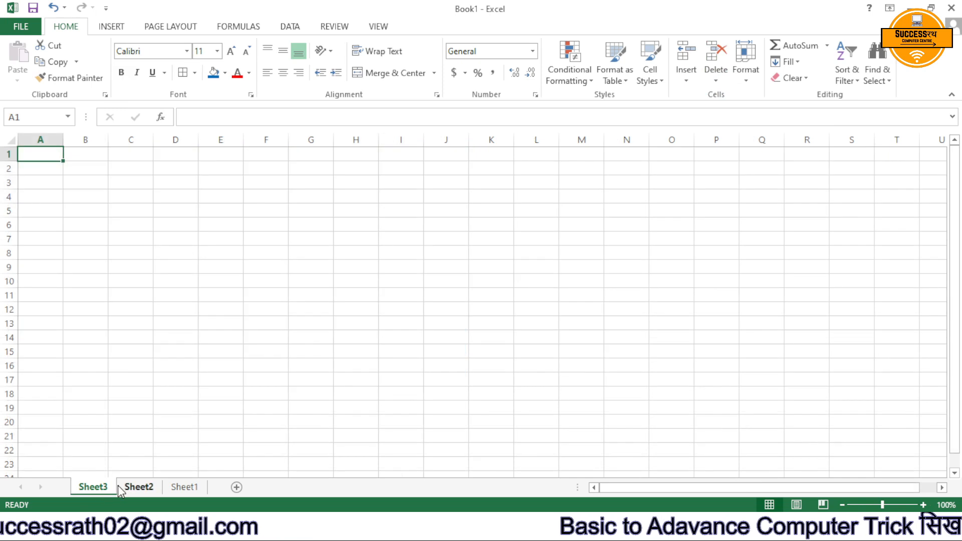
{"action": "left_click", "coordinate": [716, 77]}
{"action": "left_click", "coordinate": [737, 148]}
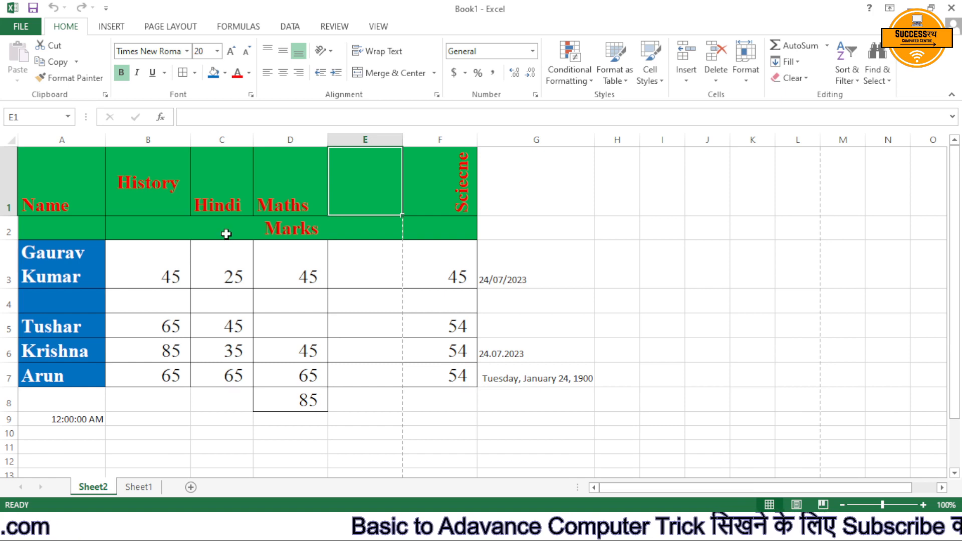
Delete the blank column E from the marks table and select cell A4 in the blank row.
{"action": "left_click", "coordinate": [708, 80]}
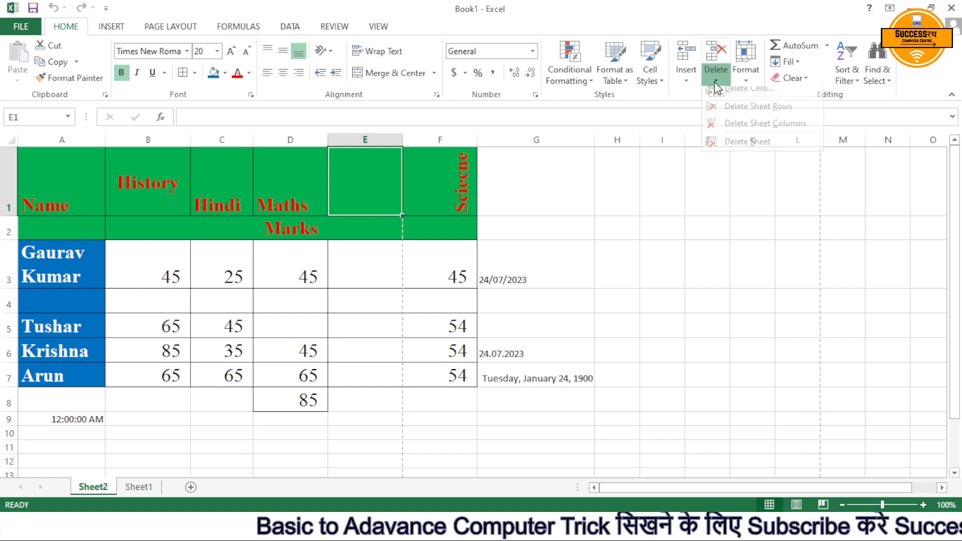
{"action": "left_click", "coordinate": [732, 131]}
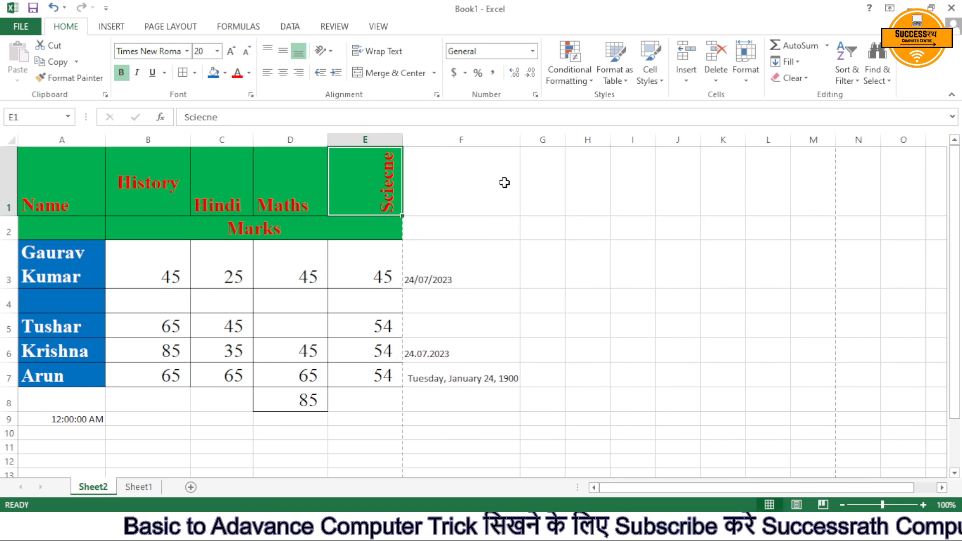
{"action": "left_click", "coordinate": [716, 78]}
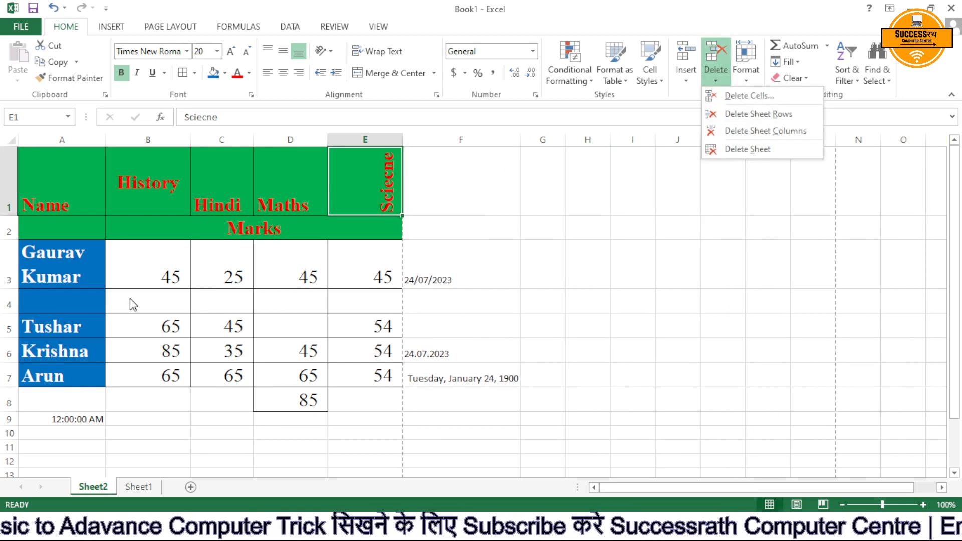
{"action": "left_click", "coordinate": [40, 306]}
{"action": "left_click", "coordinate": [64, 303]}
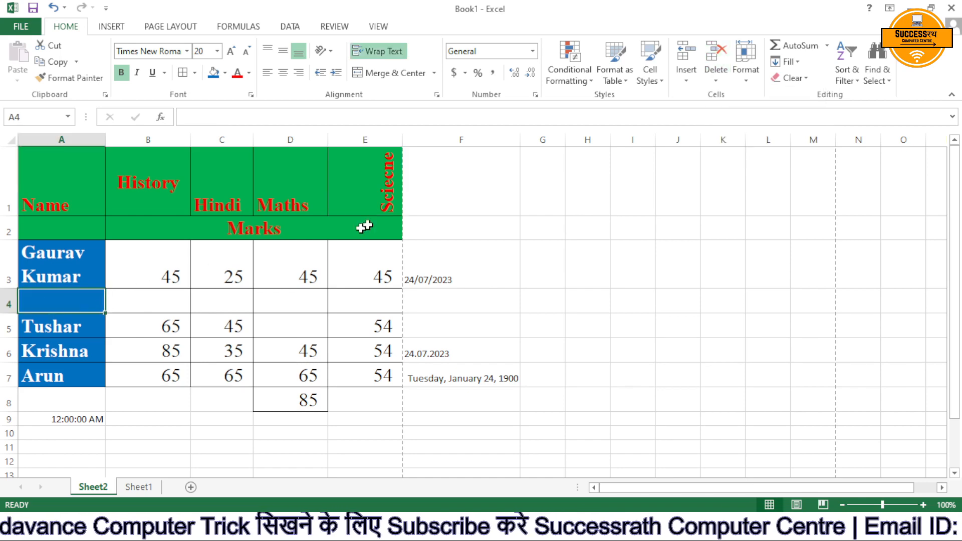
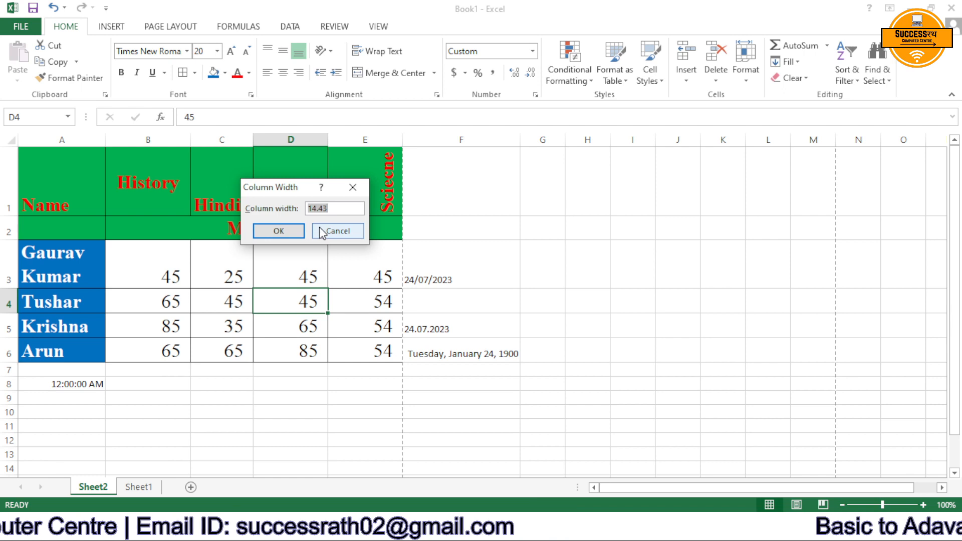
Apply a wider column width to the Maths column, and AutoFit its width to cell D4.
{"action": "key", "text": "Return"}
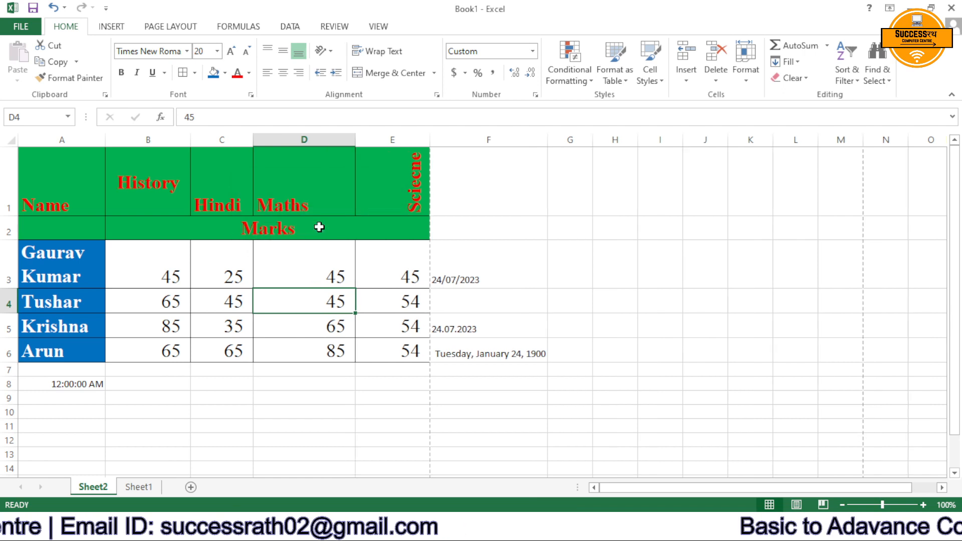
{"action": "left_click", "coordinate": [747, 83]}
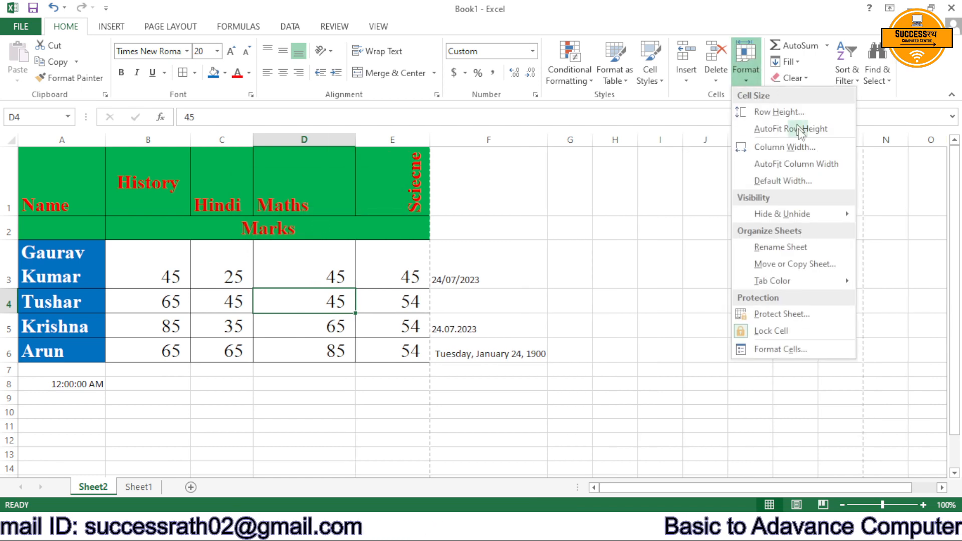
{"action": "left_click", "coordinate": [812, 171]}
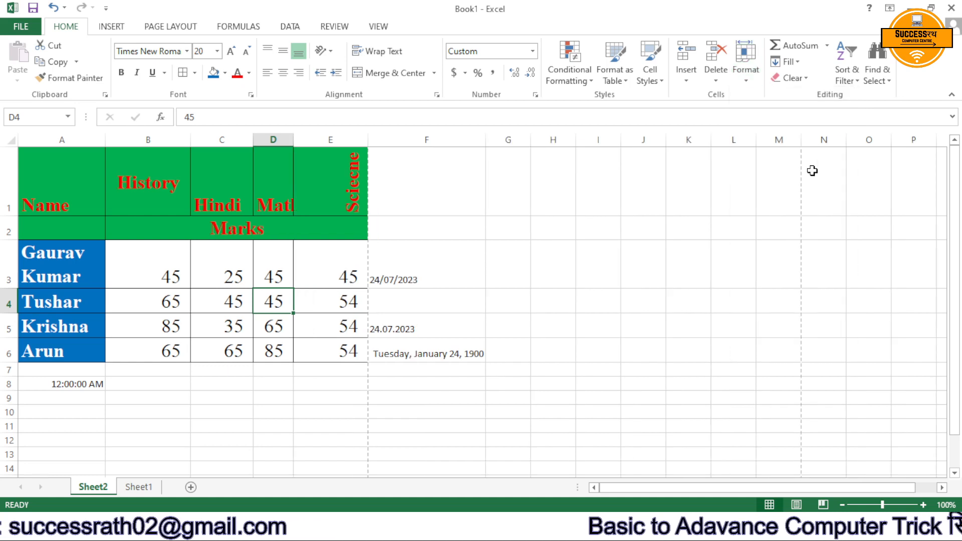
Look over the Hide & Unhide options for the name cells A1:A5 and close them without choosing one.
{"action": "left_click", "coordinate": [745, 82]}
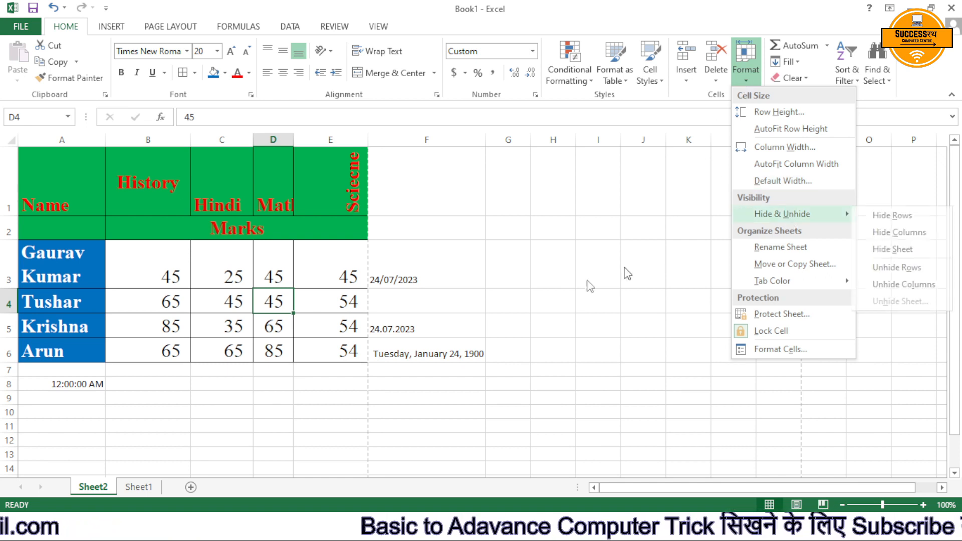
{"action": "left_click", "coordinate": [588, 283]}
{"action": "left_click_drag", "start_coordinate": [30, 199], "coordinate": [68, 331]}
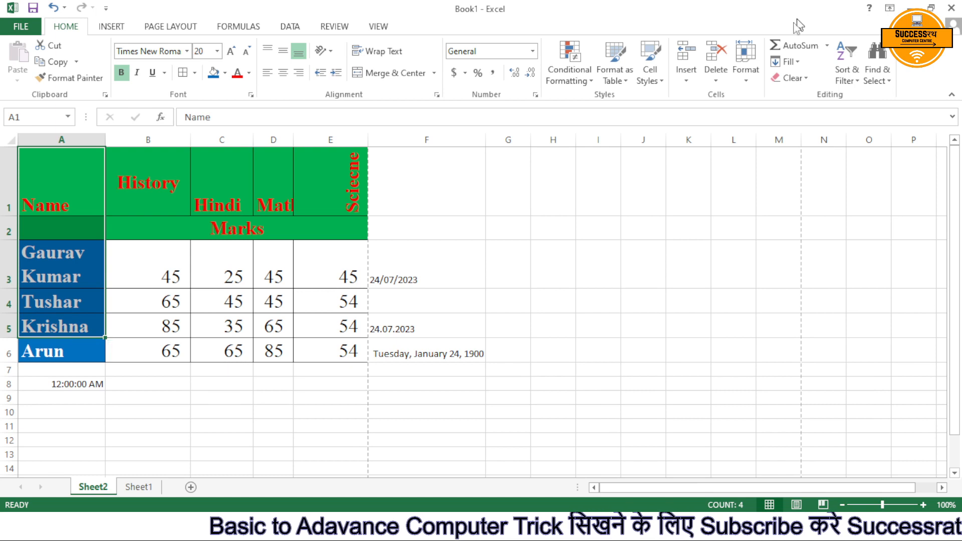
{"action": "left_click", "coordinate": [745, 62]}
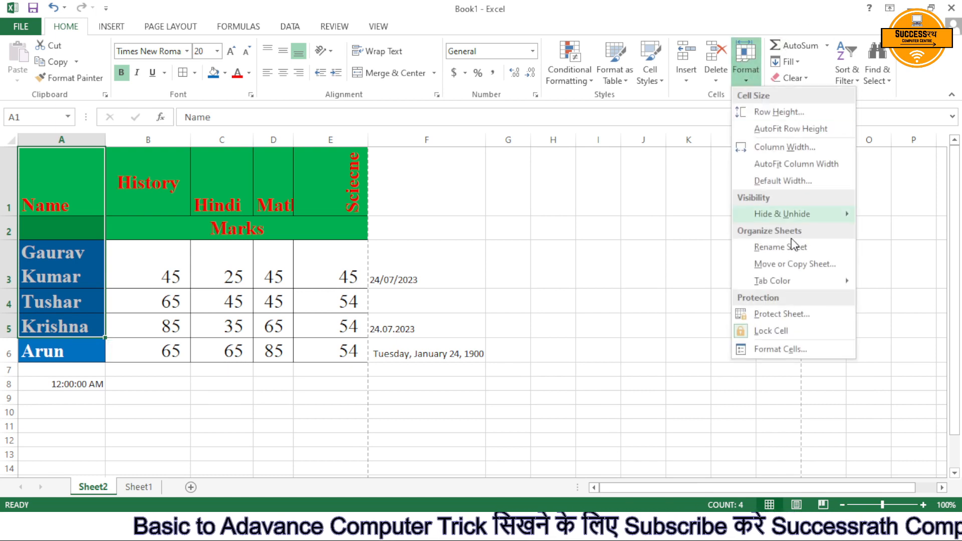
{"action": "mouse_move", "coordinate": [793, 219]}
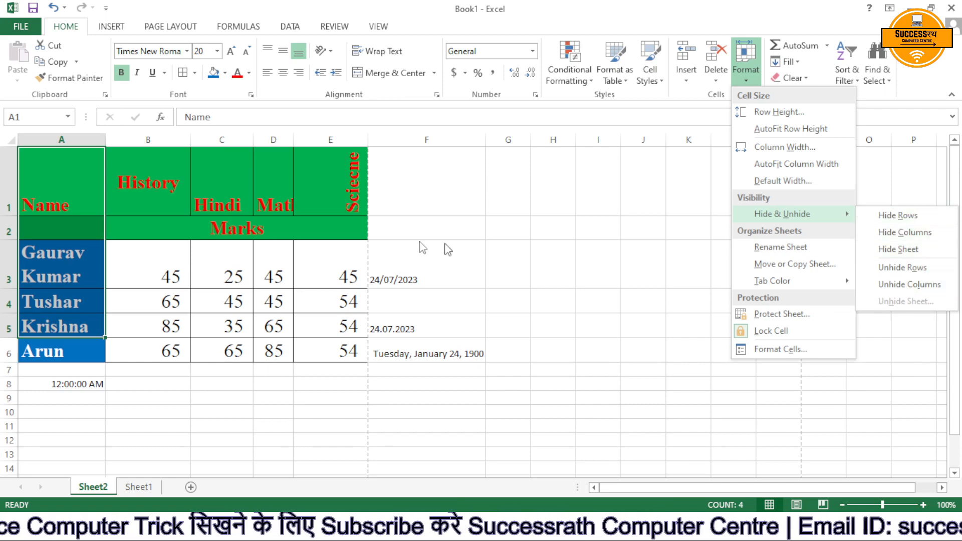
{"action": "left_click", "coordinate": [29, 293]}
{"action": "left_click", "coordinate": [42, 285]}
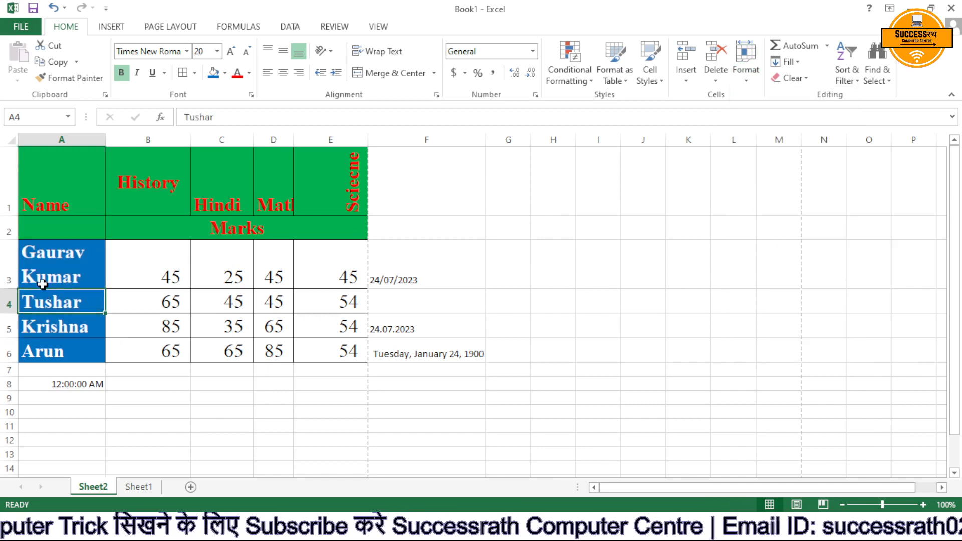
Hide row 3 of the marks table on Sheet2.
{"action": "left_click_drag", "start_coordinate": [34, 271], "coordinate": [447, 254]}
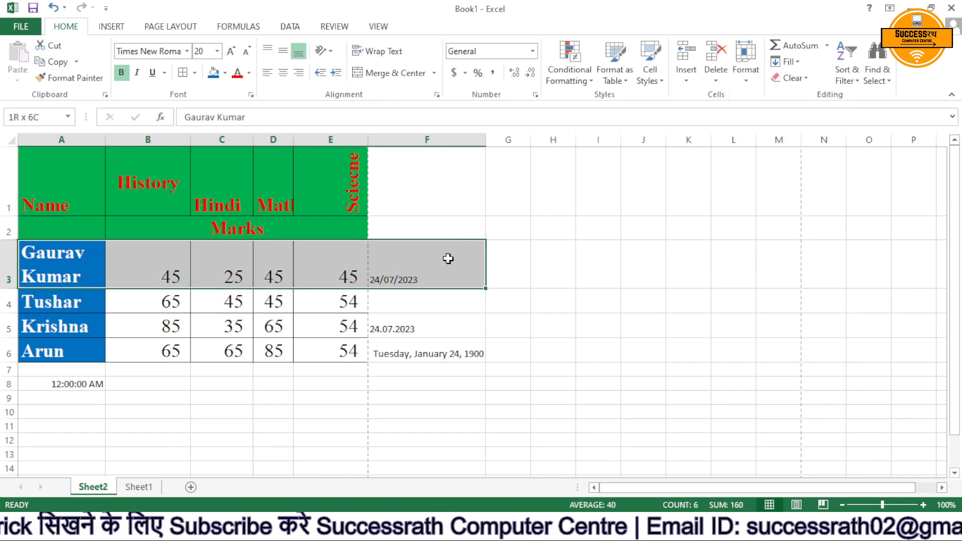
{"action": "left_click", "coordinate": [748, 86]}
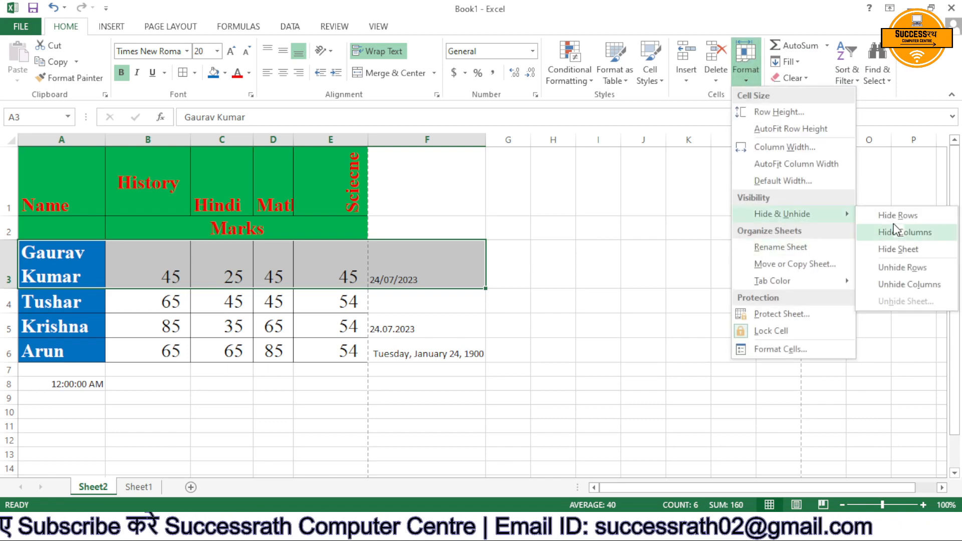
{"action": "left_click", "coordinate": [896, 216]}
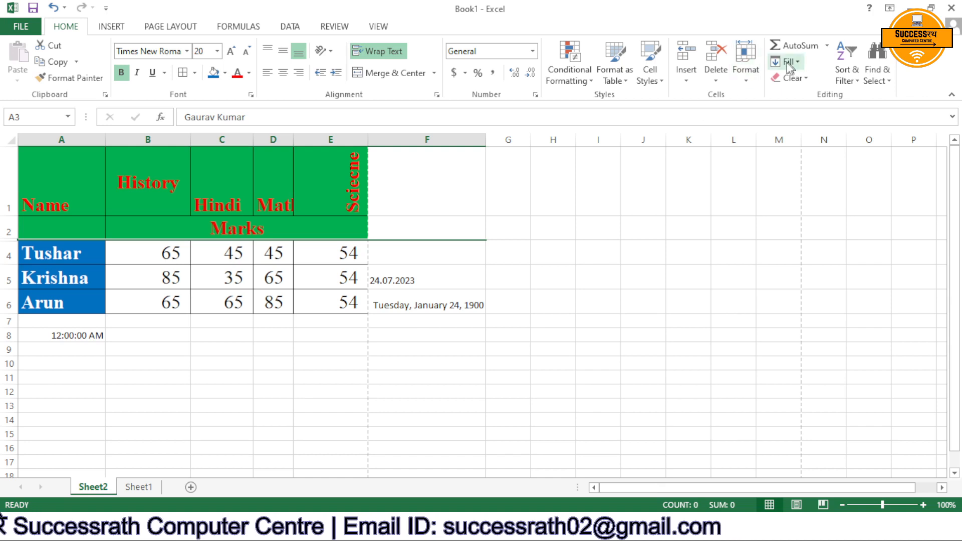
Unhide row 3 of the marks table and select the empty cell I3.
{"action": "left_click", "coordinate": [751, 87]}
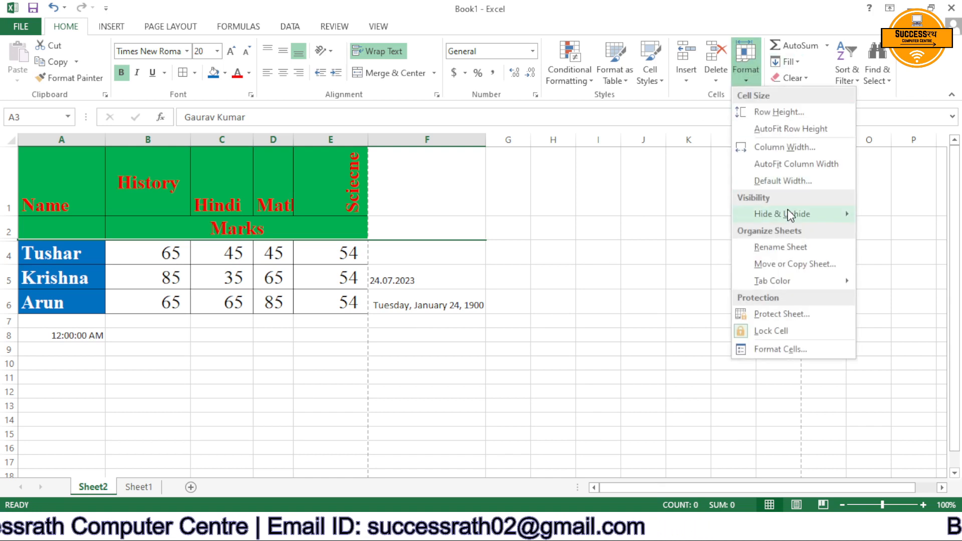
{"action": "mouse_move", "coordinate": [792, 214]}
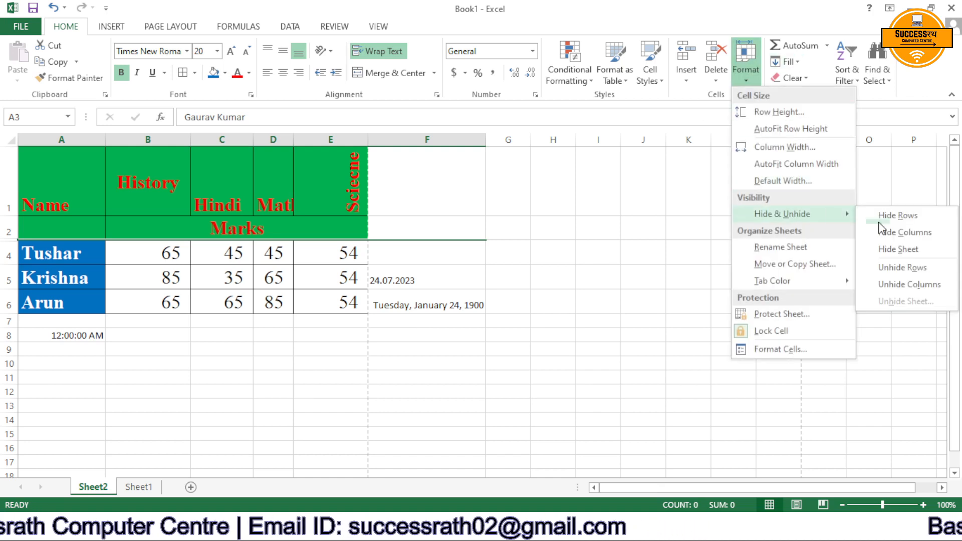
{"action": "left_click", "coordinate": [910, 271]}
{"action": "left_click", "coordinate": [591, 266]}
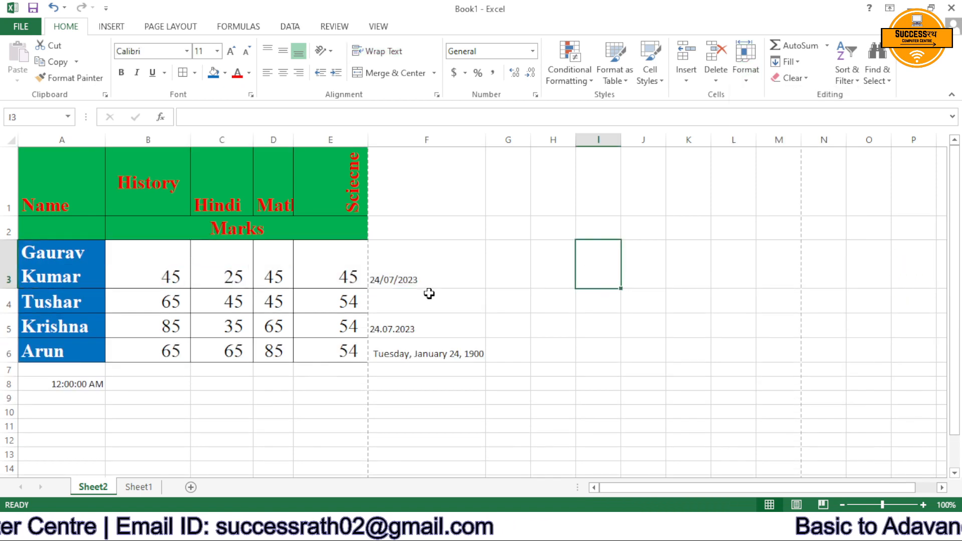
{"action": "left_click", "coordinate": [742, 84]}
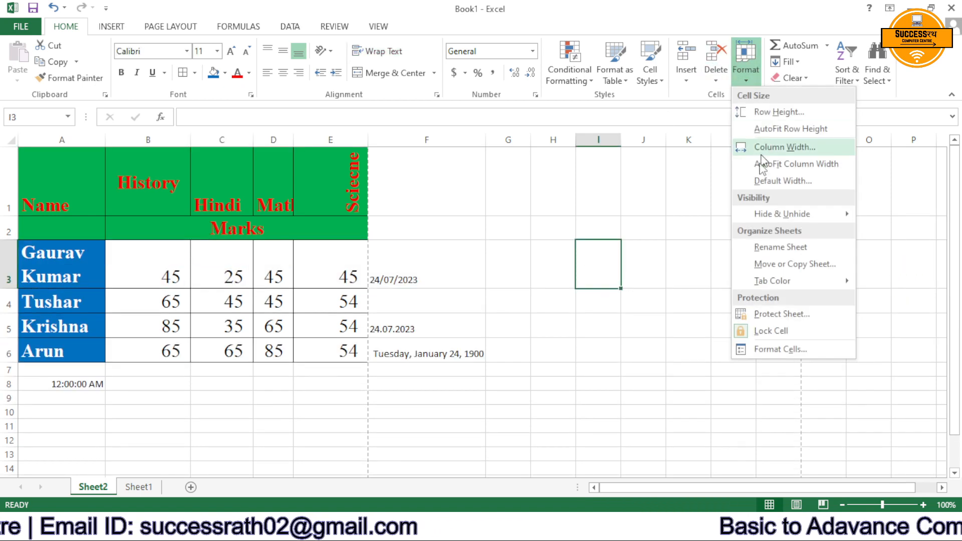
{"action": "mouse_move", "coordinate": [788, 215]}
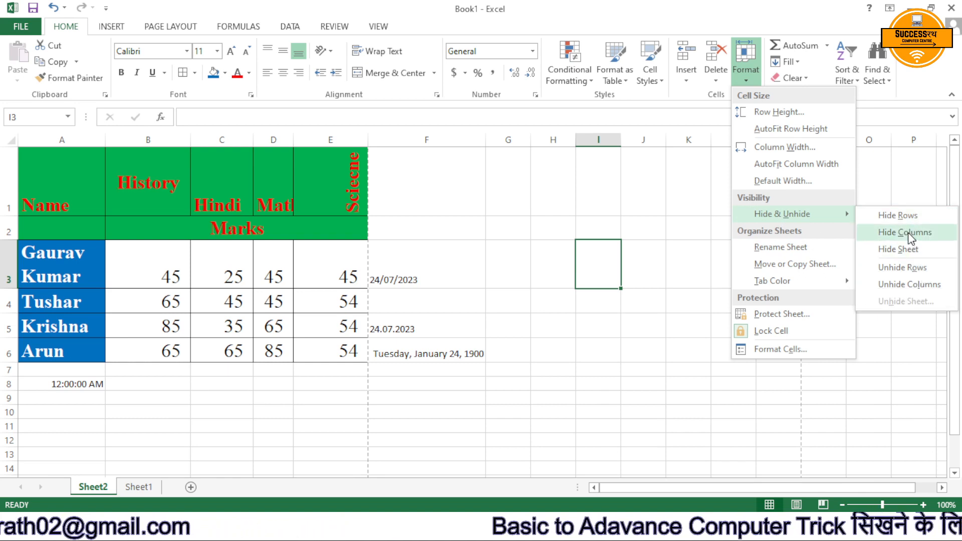
{"action": "left_click", "coordinate": [675, 193]}
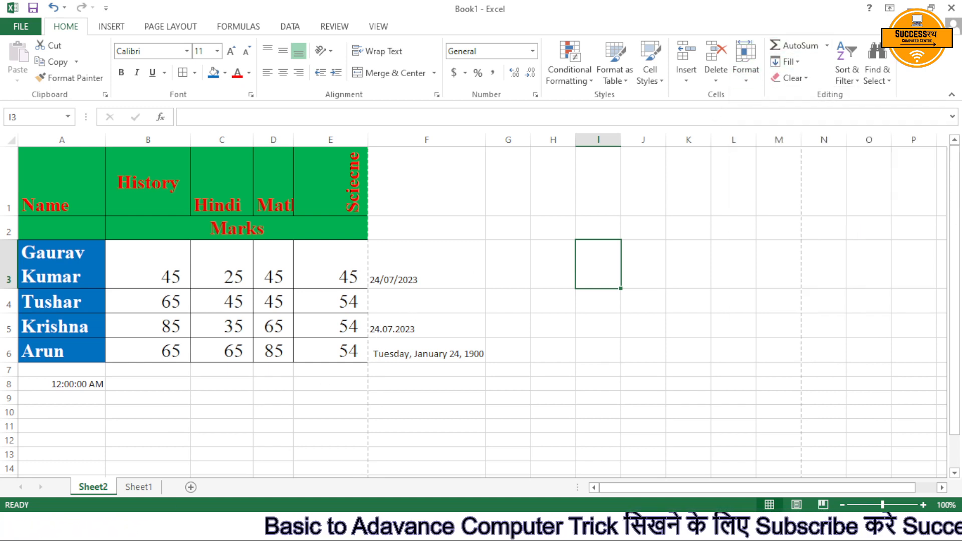
On Sheet1, fill the OBTAIN MARKS cells K5:K14 with the Sum of each student's marks in columns E to I.
{"action": "left_click", "coordinate": [139, 486]}
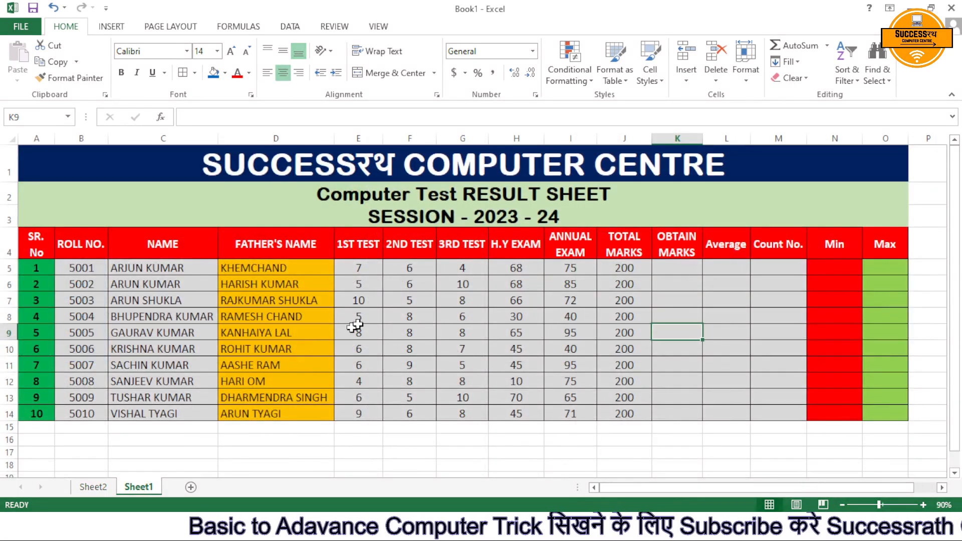
{"action": "left_click", "coordinate": [515, 334]}
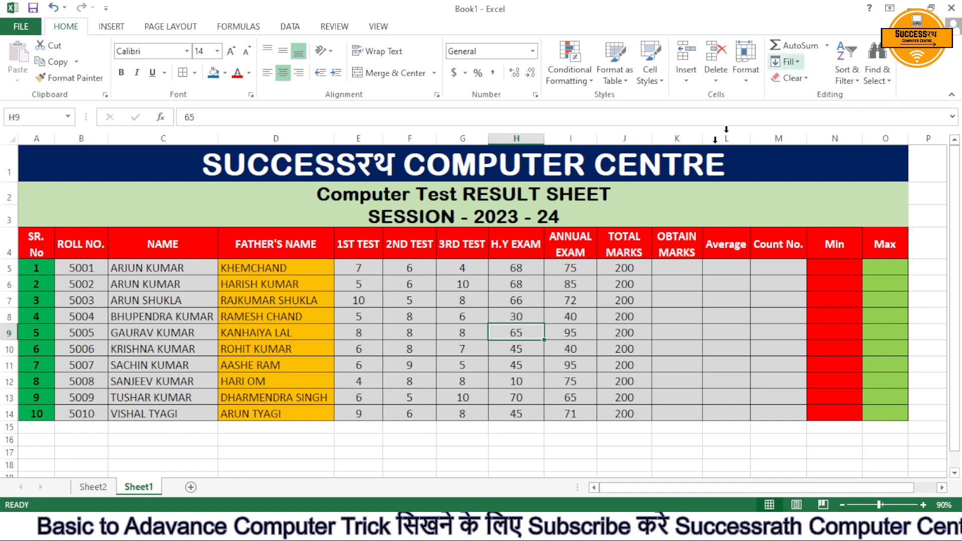
{"action": "left_click", "coordinate": [670, 269]}
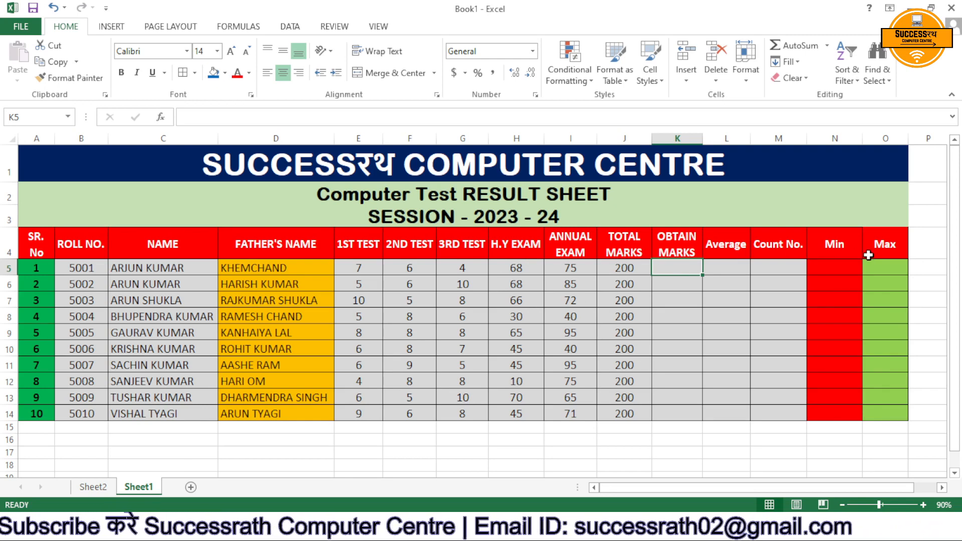
{"action": "left_click_drag", "start_coordinate": [632, 487], "coordinate": [682, 489]}
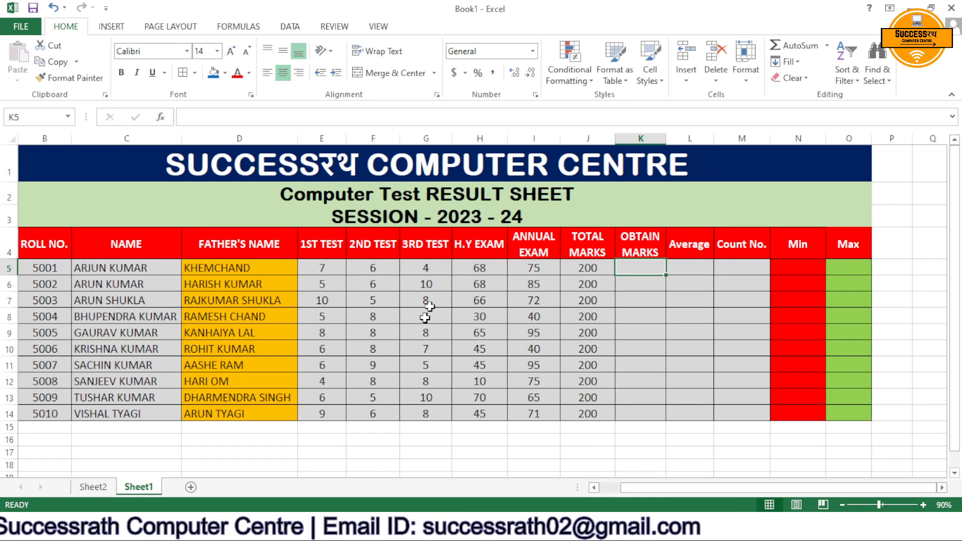
{"action": "left_click", "coordinate": [826, 46]}
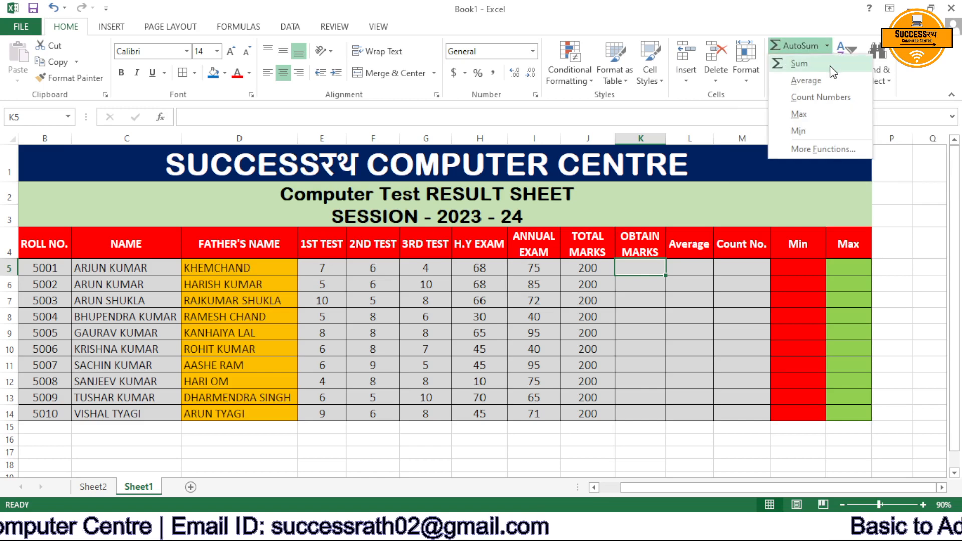
{"action": "left_click", "coordinate": [830, 64]}
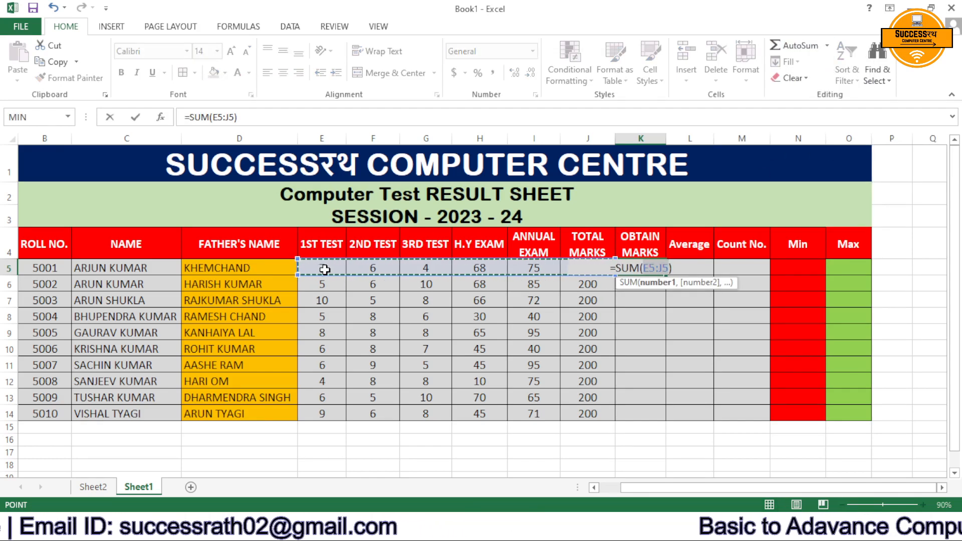
{"action": "left_click_drag", "start_coordinate": [324, 270], "coordinate": [530, 269]}
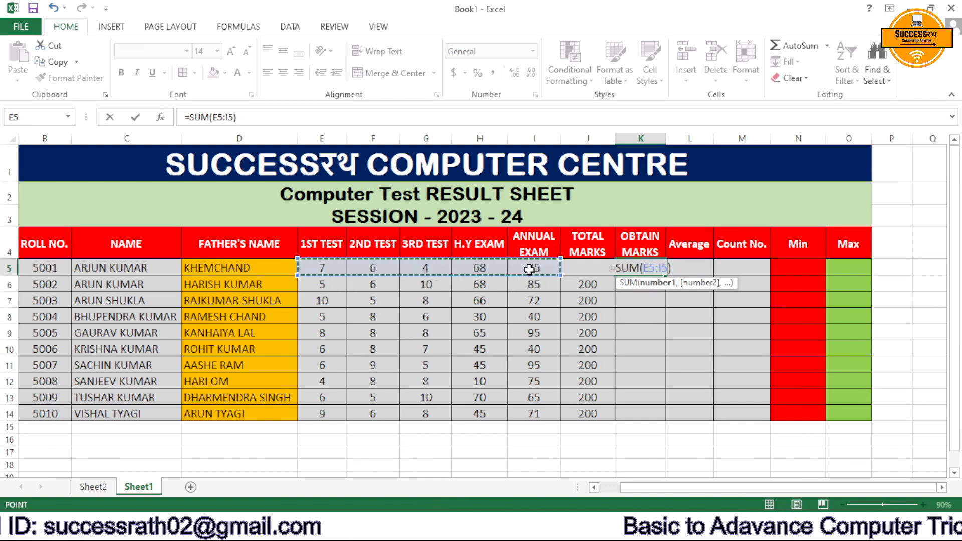
{"action": "key", "text": "Return"}
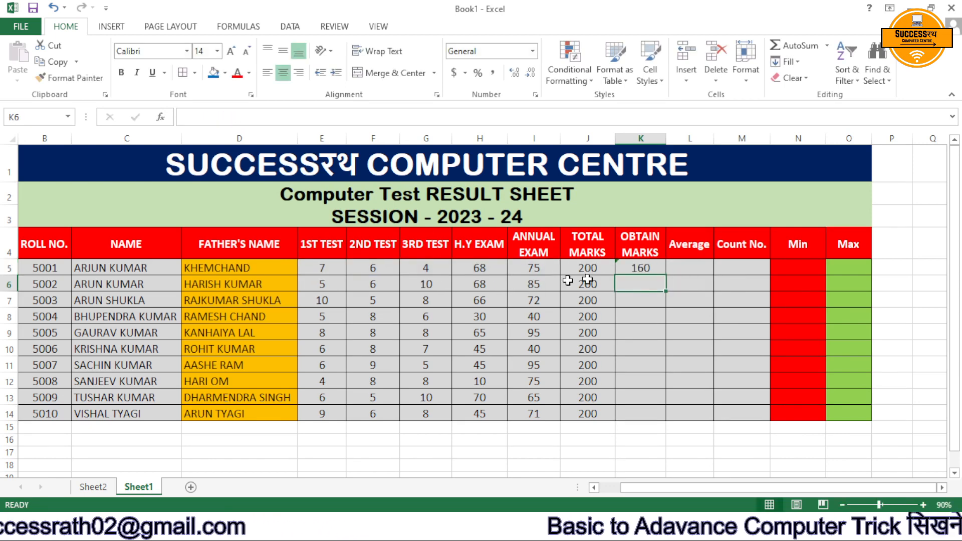
{"action": "left_click", "coordinate": [645, 269]}
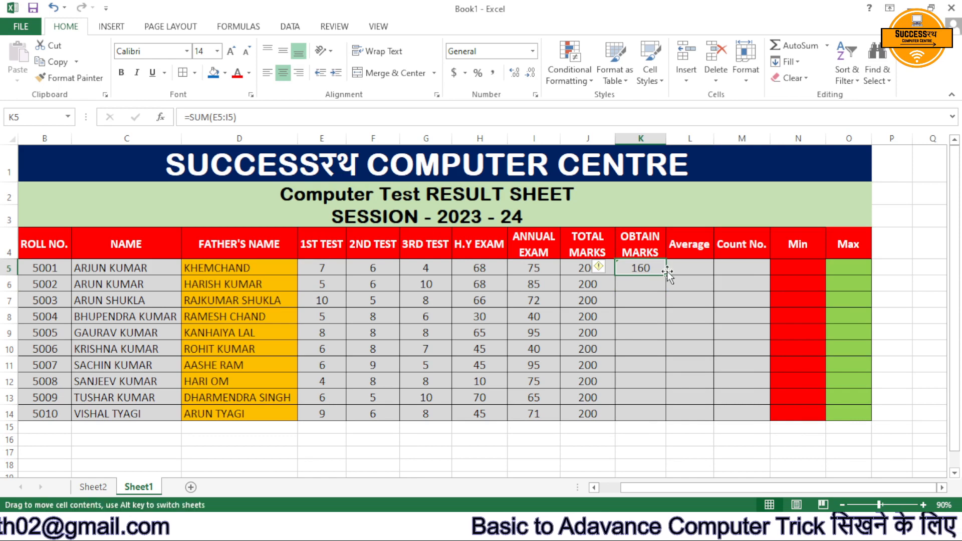
{"action": "double_click", "coordinate": [666, 271]}
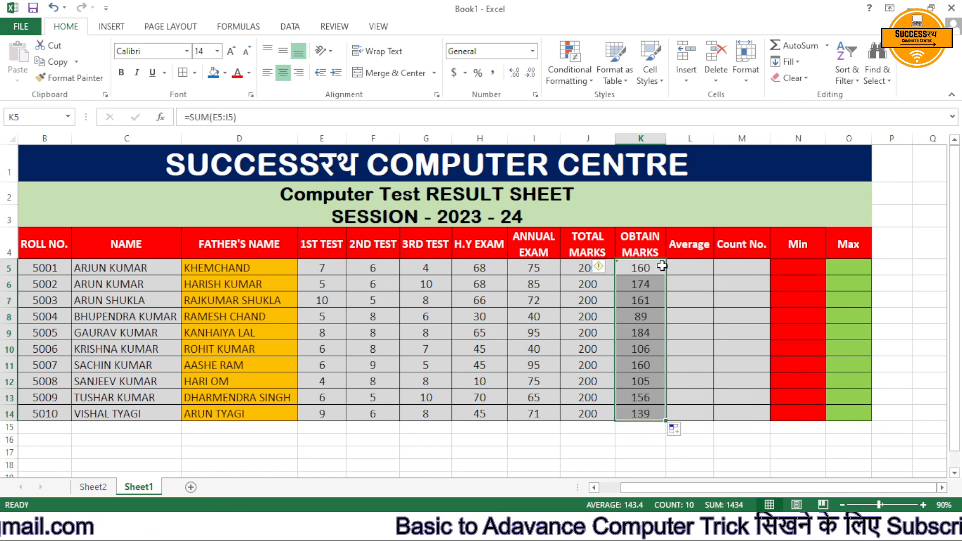
Fill the Average cells L5:L14 with the Average of each student's marks in columns E to I.
{"action": "left_click", "coordinate": [692, 263]}
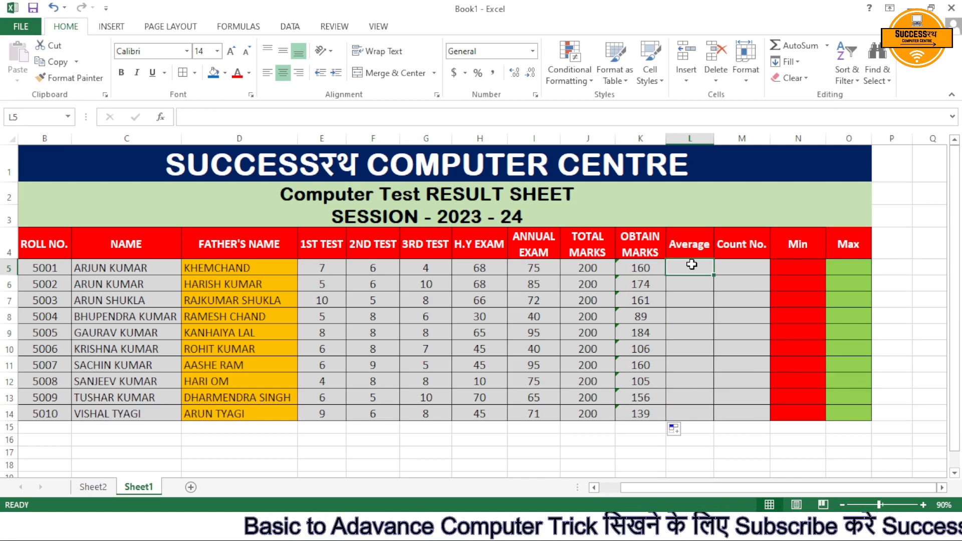
{"action": "left_click", "coordinate": [826, 46]}
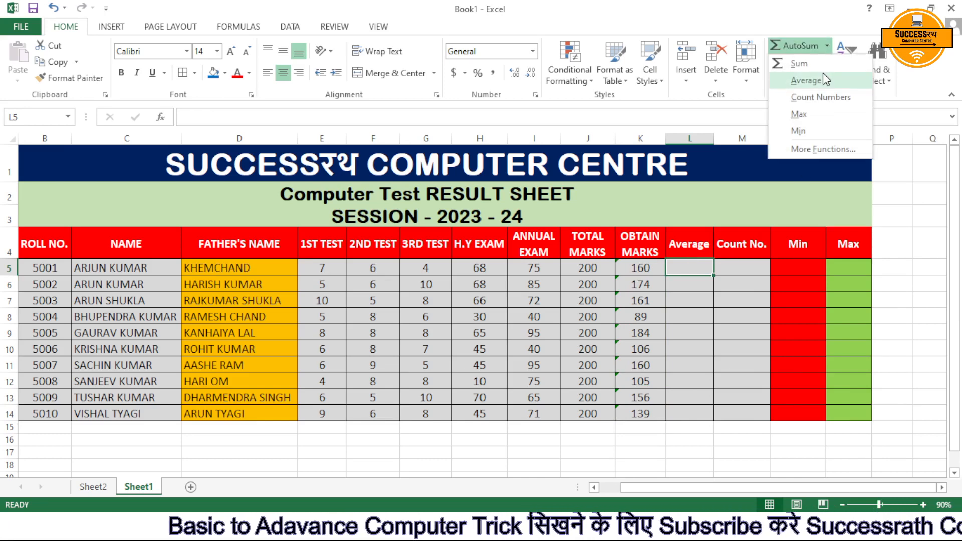
{"action": "left_click", "coordinate": [822, 73]}
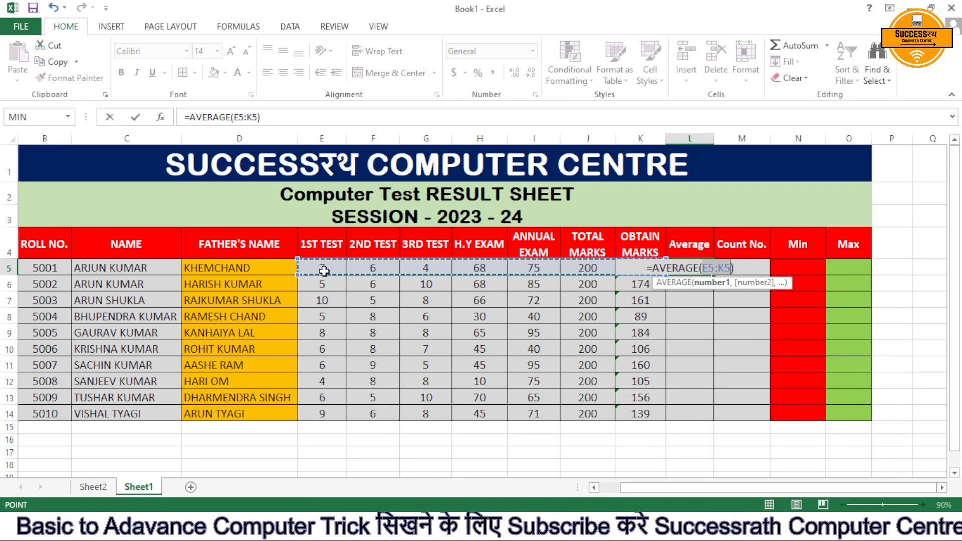
{"action": "left_click_drag", "start_coordinate": [324, 271], "coordinate": [534, 269]}
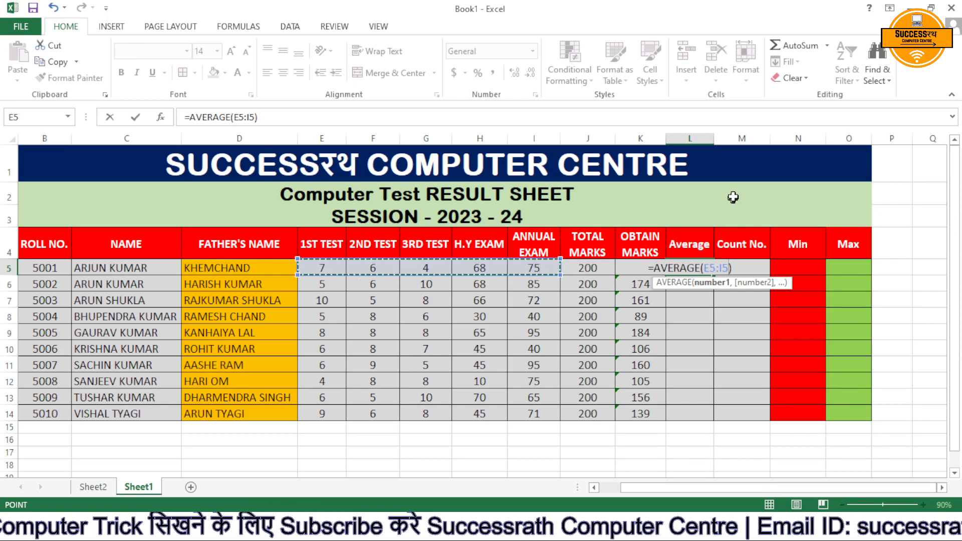
{"action": "key", "text": "Return"}
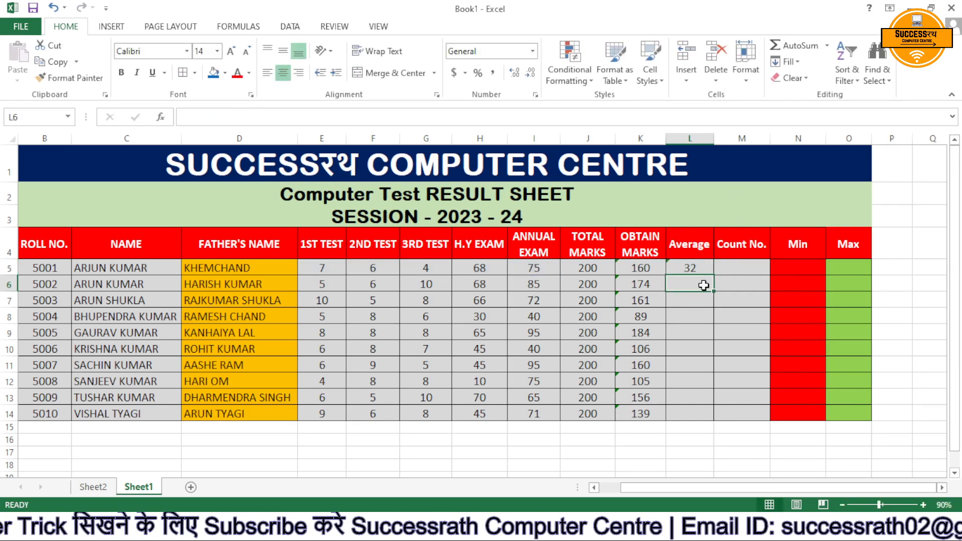
{"action": "left_click", "coordinate": [706, 269]}
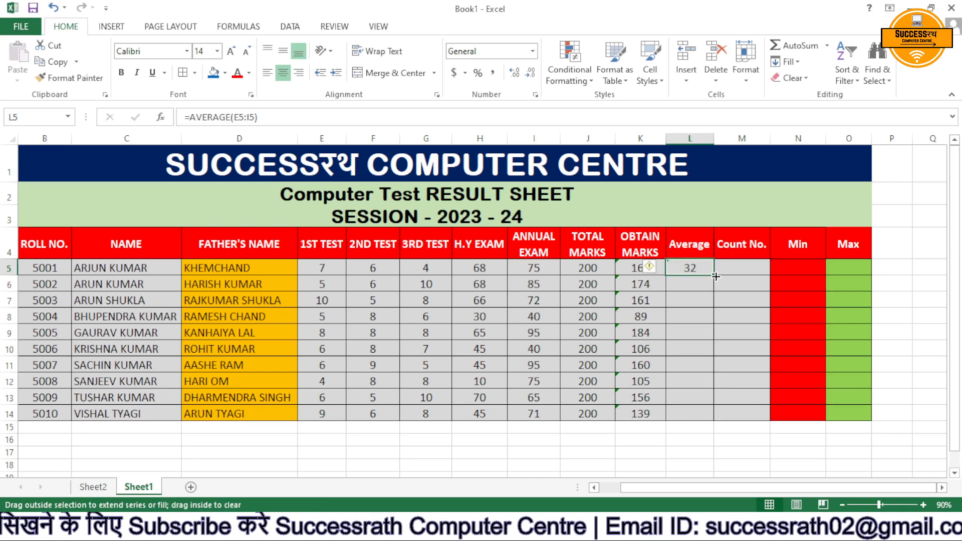
{"action": "left_click_drag", "start_coordinate": [715, 276], "coordinate": [715, 419]}
{"action": "left_click", "coordinate": [794, 346]}
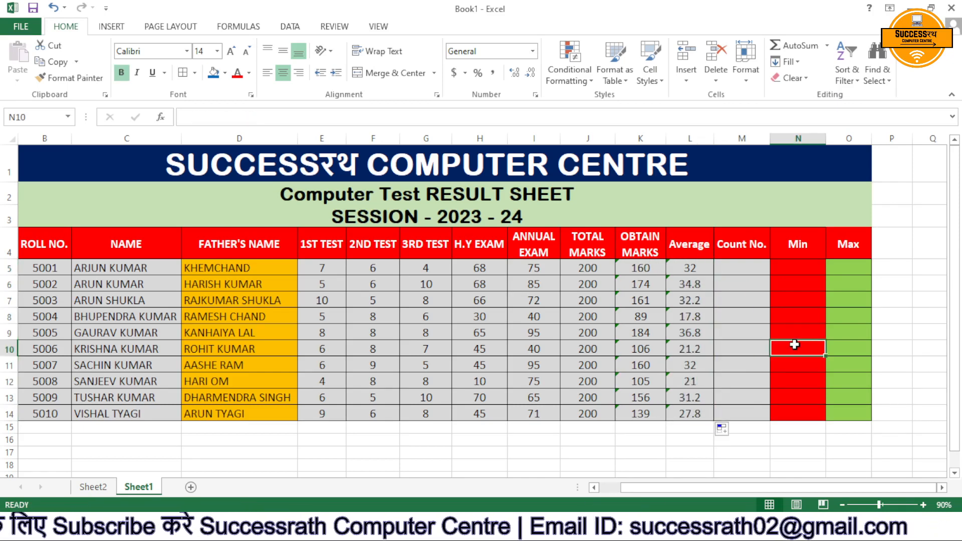
Count the numbers in L5:L15 with Count Numbers in cell L16, and clear the stray sum from L15.
{"action": "left_click", "coordinate": [759, 270]}
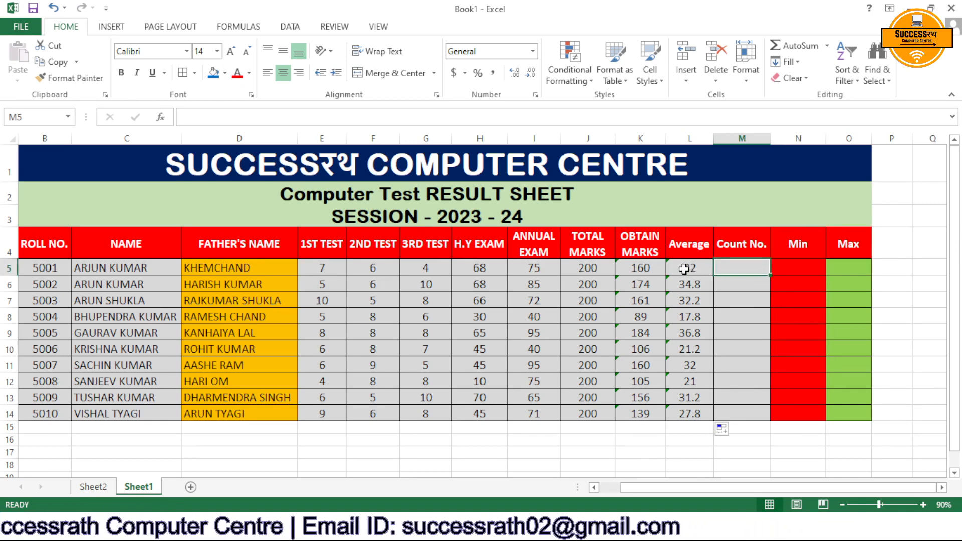
{"action": "left_click_drag", "start_coordinate": [688, 268], "coordinate": [684, 425]}
{"action": "left_click", "coordinate": [810, 49]}
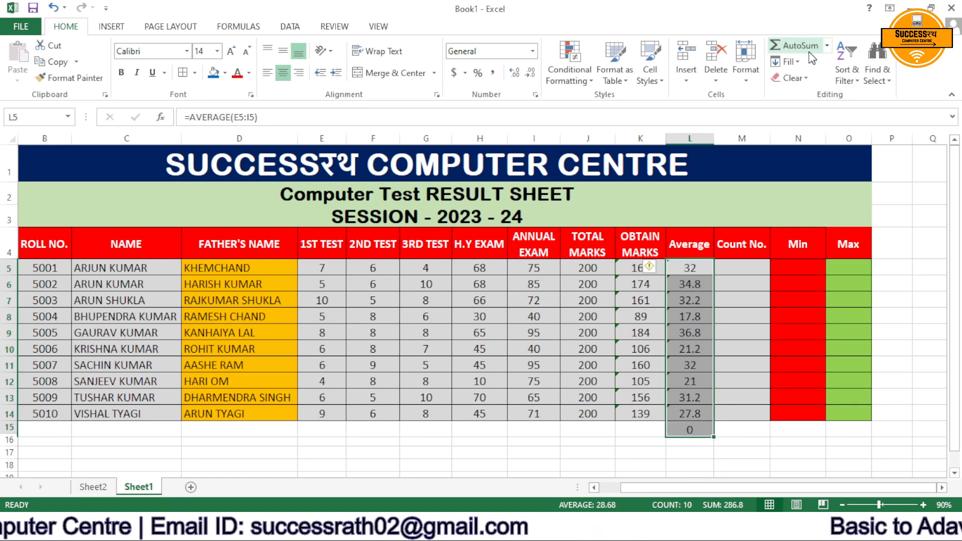
{"action": "left_click", "coordinate": [826, 46]}
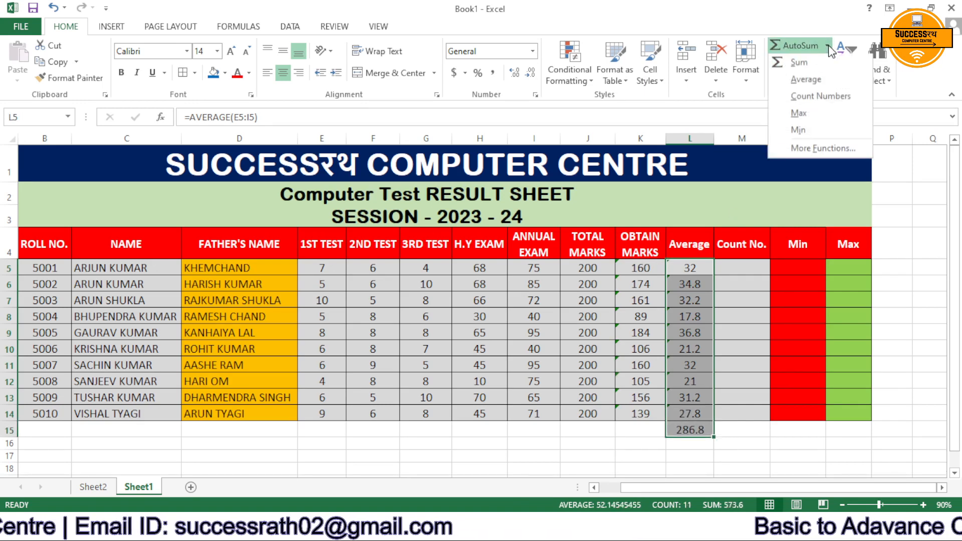
{"action": "left_click", "coordinate": [825, 96]}
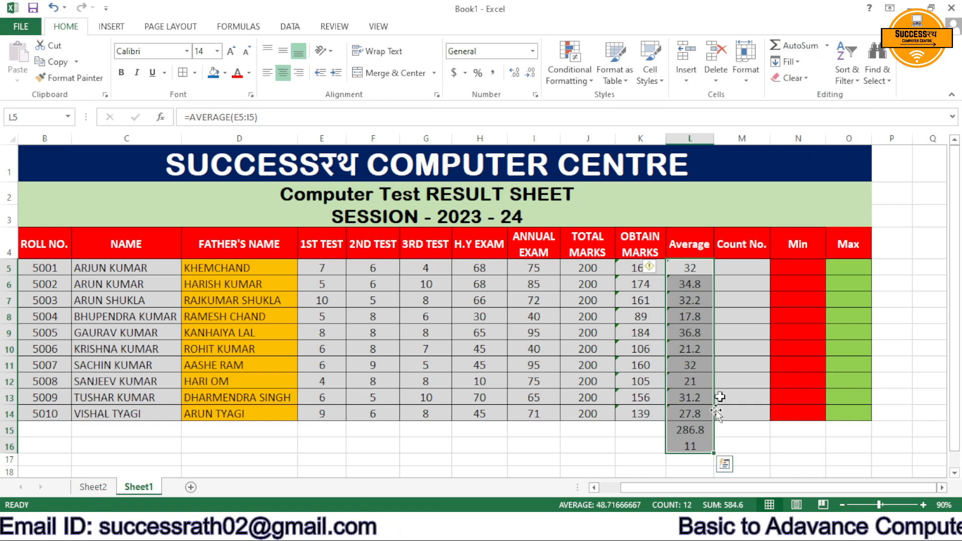
{"action": "left_click", "coordinate": [694, 447]}
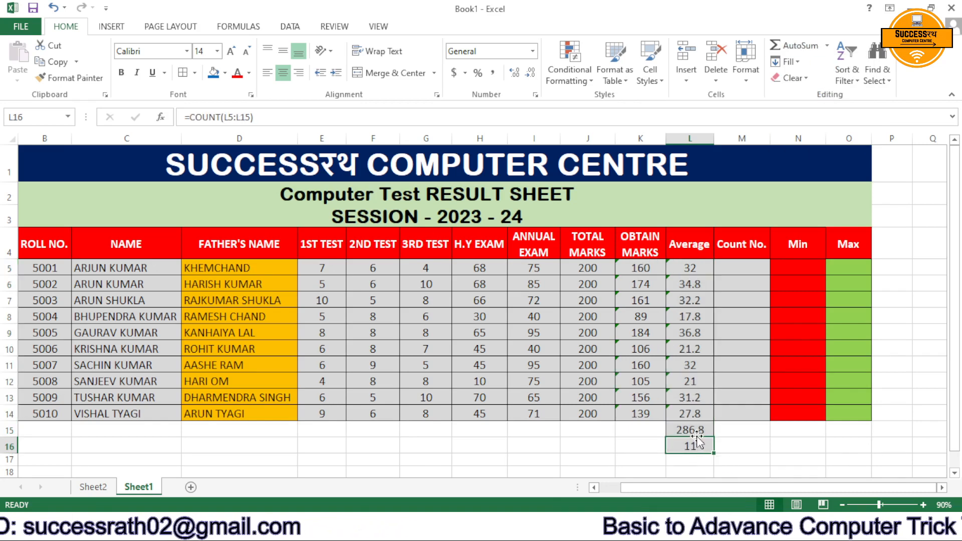
{"action": "left_click", "coordinate": [696, 431]}
{"action": "key", "text": "Delete"}
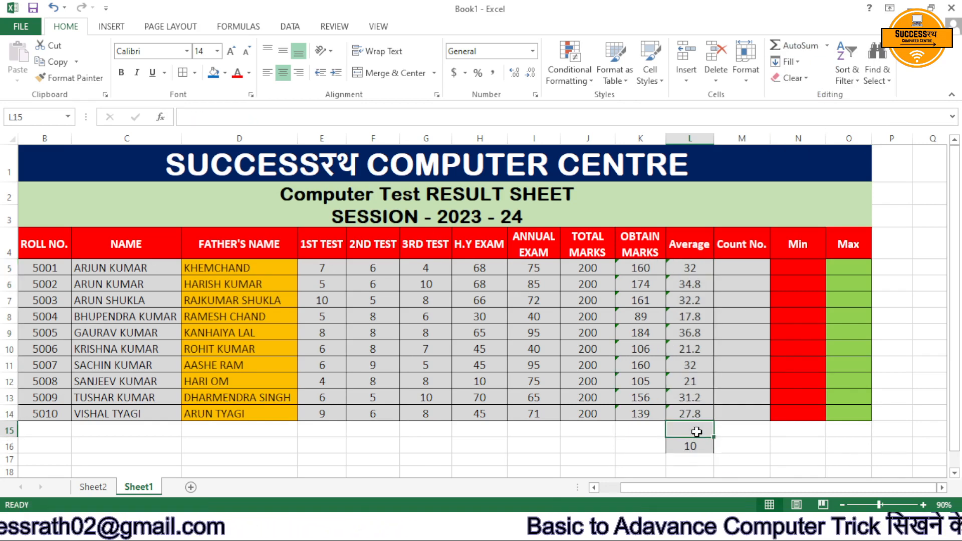
{"action": "left_click", "coordinate": [739, 443]}
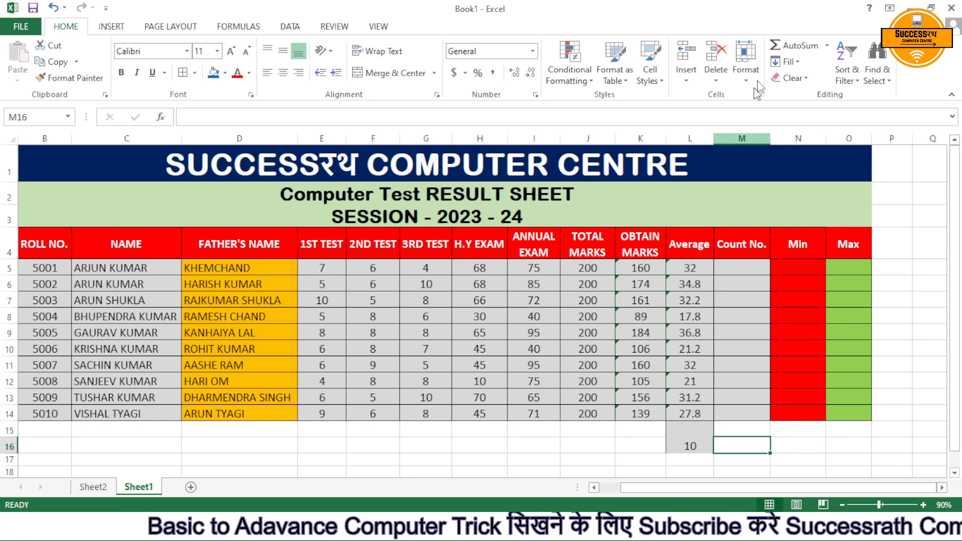
Copy the H.Y EXAM marks in H5:H14 into the Min column cells N5:N14.
{"action": "left_click", "coordinate": [787, 264]}
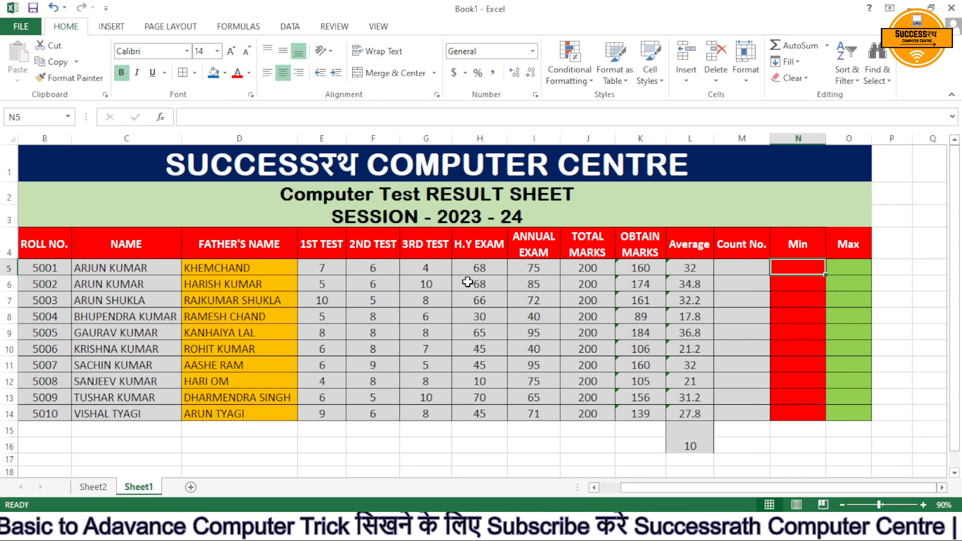
{"action": "left_click_drag", "start_coordinate": [494, 272], "coordinate": [502, 409]}
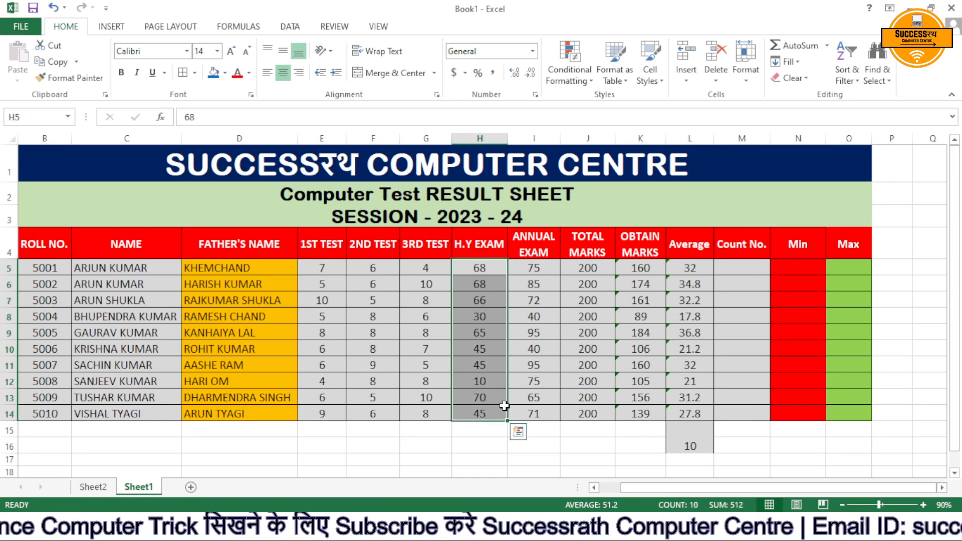
{"action": "key", "text": "ctrl+c"}
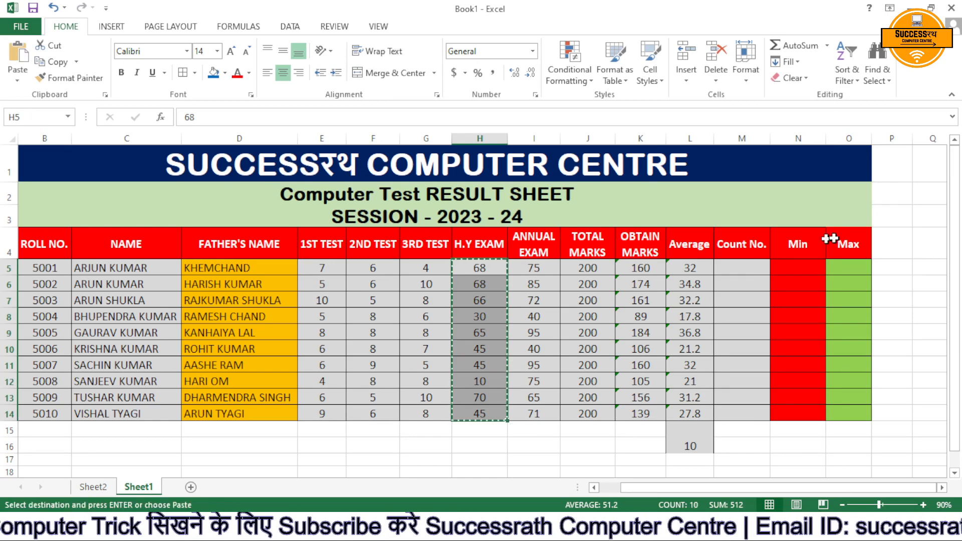
{"action": "left_click", "coordinate": [804, 270]}
{"action": "key", "text": "ctrl+v"}
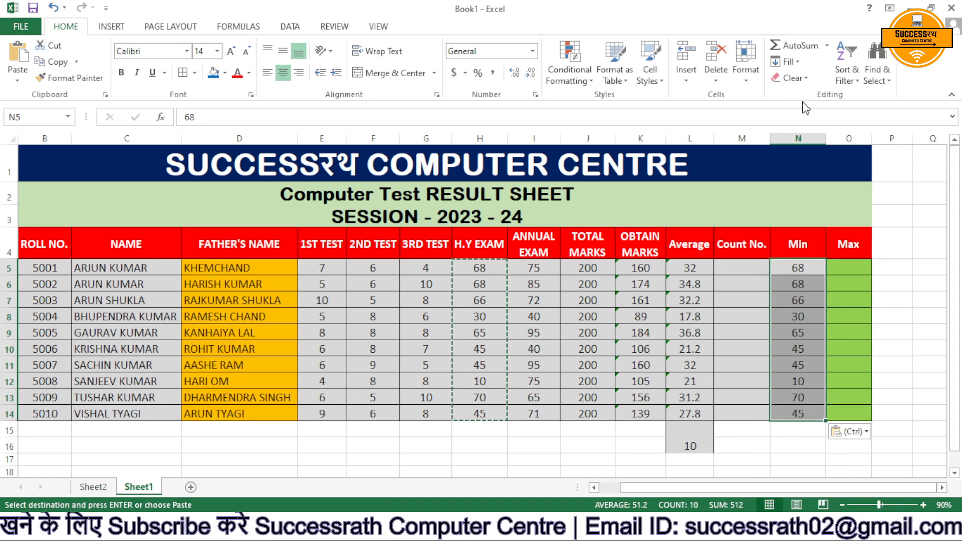
Calculate the Min of N5:N14 in cell N15 and check the resulting formula.
{"action": "left_click", "coordinate": [826, 45]}
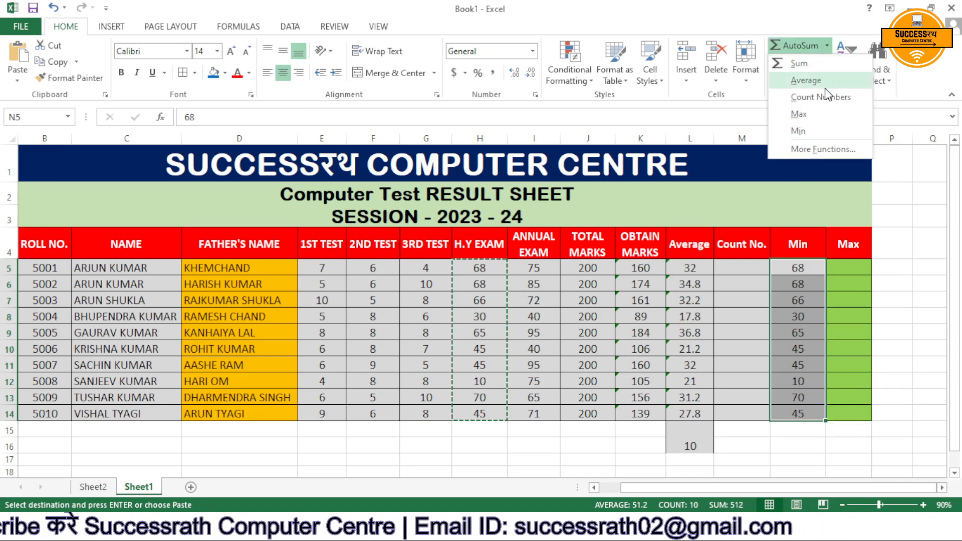
{"action": "left_click", "coordinate": [824, 126]}
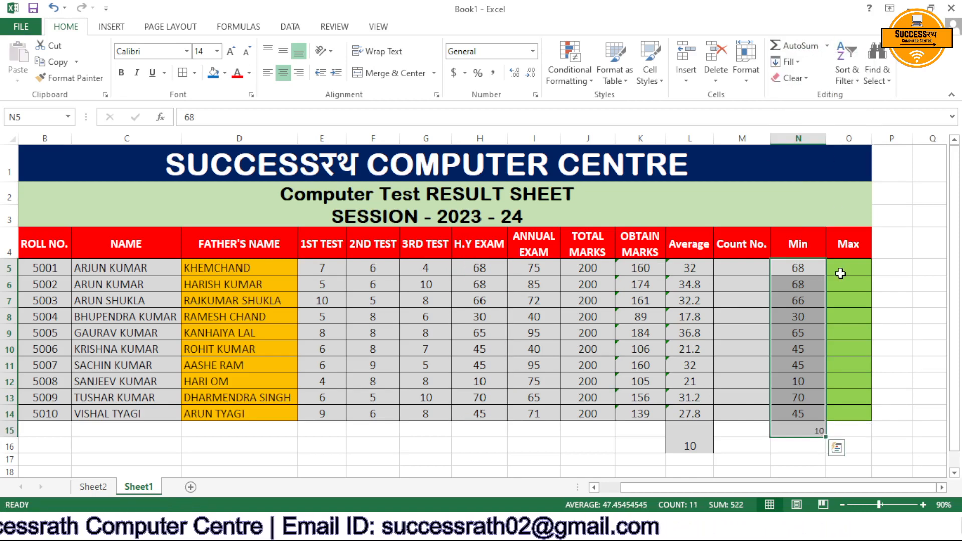
{"action": "left_click", "coordinate": [812, 348]}
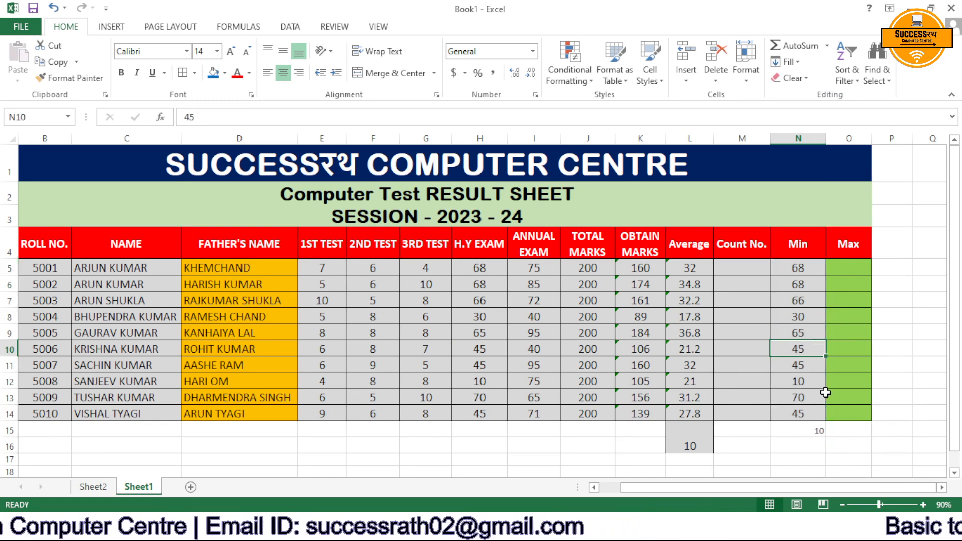
{"action": "left_click", "coordinate": [812, 385]}
{"action": "left_click", "coordinate": [822, 431]}
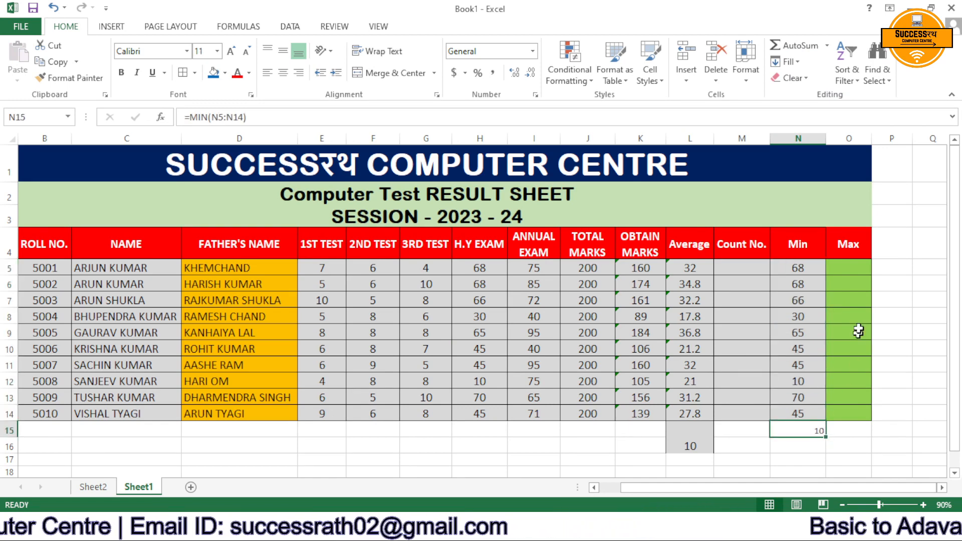
Copy the marks in N5:N14 into the Max column cells O5:O14.
{"action": "left_click_drag", "start_coordinate": [802, 268], "coordinate": [813, 409]}
{"action": "key", "text": "ctrl+c"}
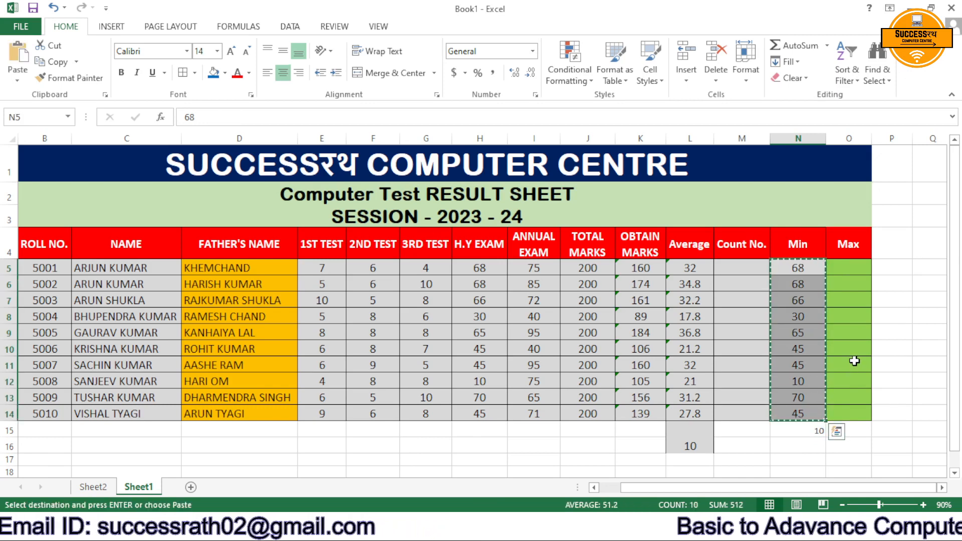
{"action": "left_click", "coordinate": [848, 268]}
{"action": "key", "text": "ctrl+v"}
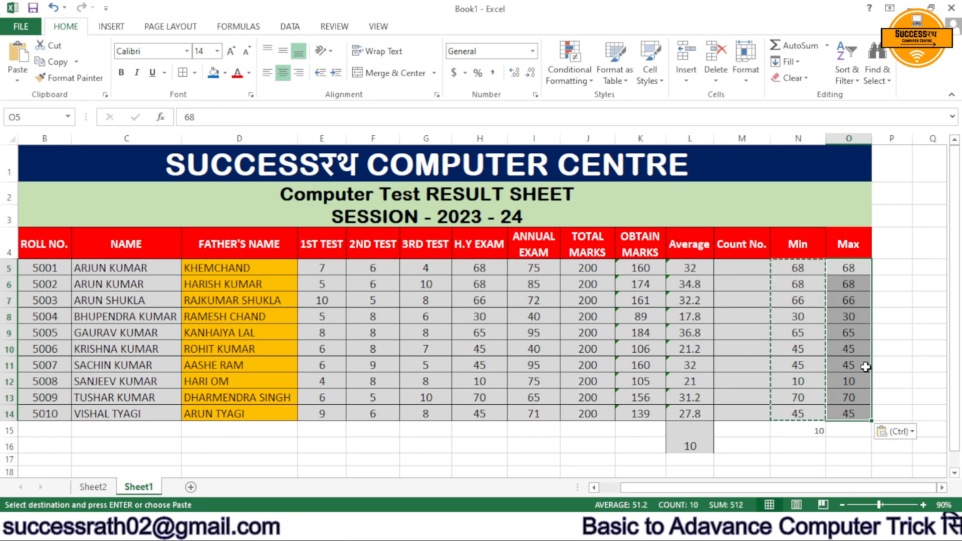
Calculate the Max of O5:O14 in cell O15 and locate the matching mark in the column.
{"action": "left_click", "coordinate": [827, 46]}
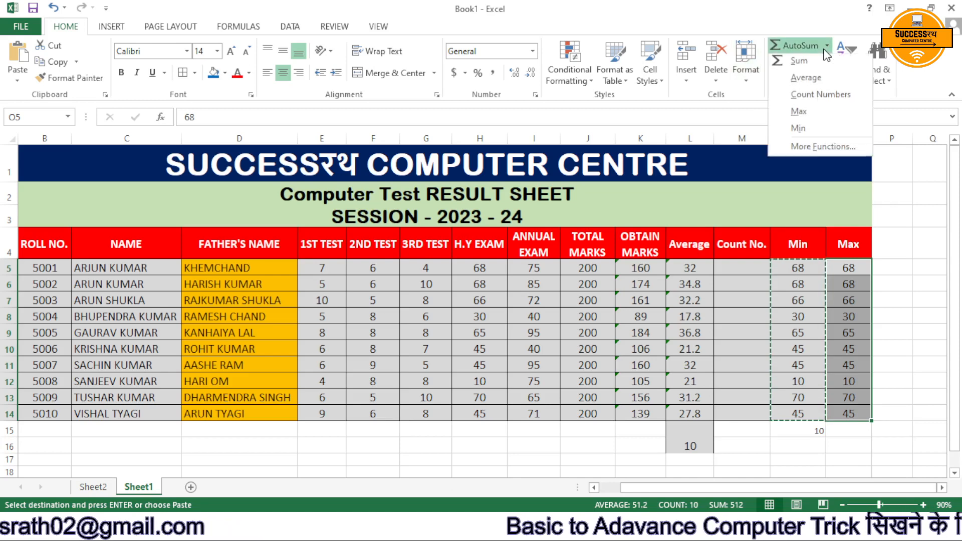
{"action": "left_click", "coordinate": [825, 114]}
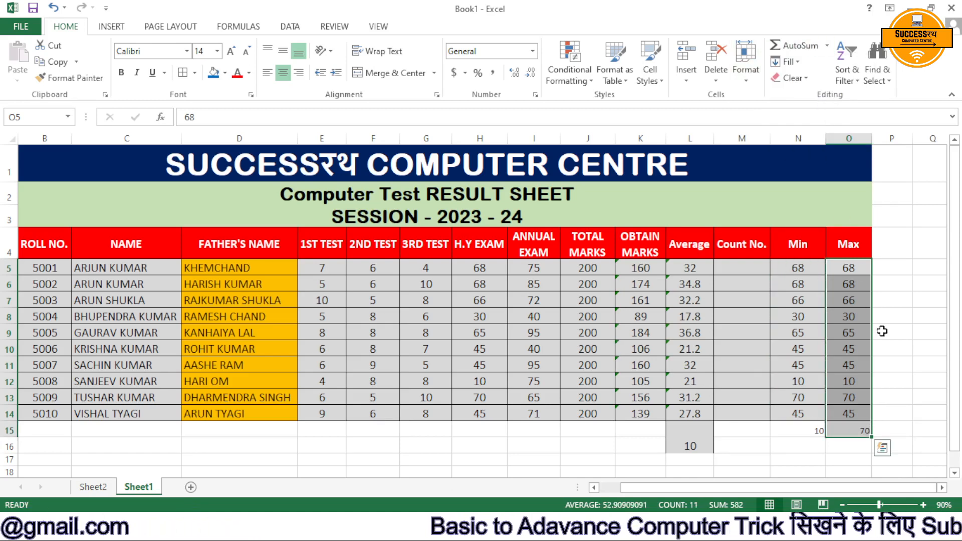
{"action": "left_click", "coordinate": [895, 381]}
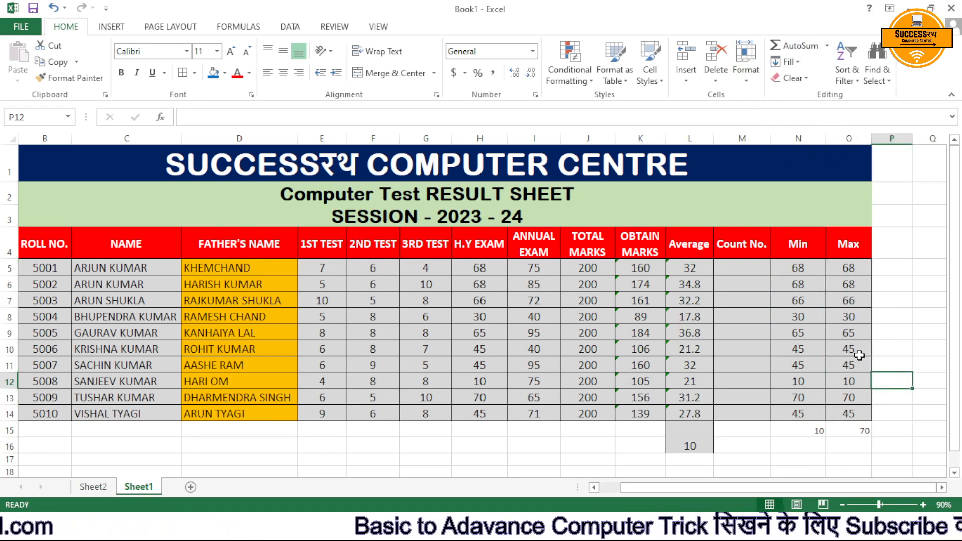
{"action": "left_click", "coordinate": [863, 400]}
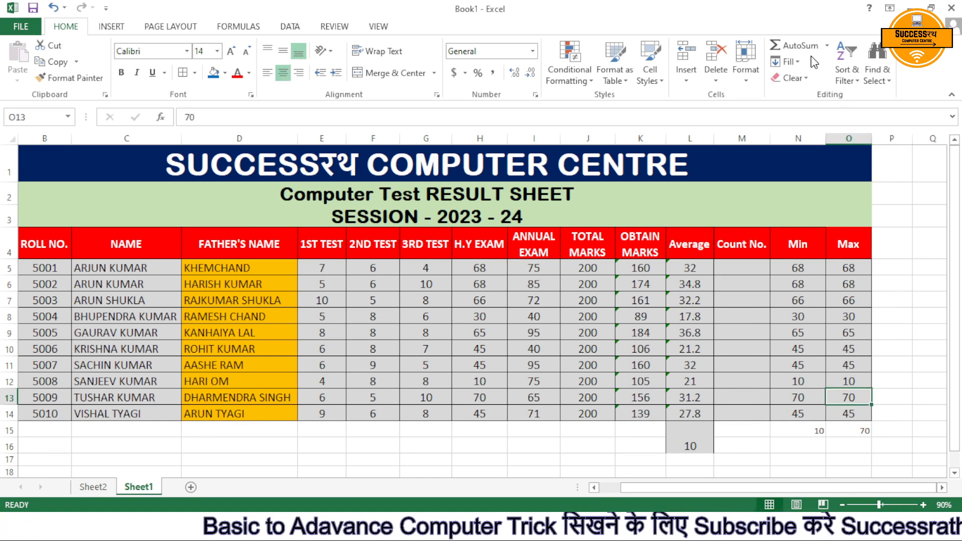
Show the Insert Function dialog for further functions and close it without inserting any.
{"action": "left_click", "coordinate": [827, 45]}
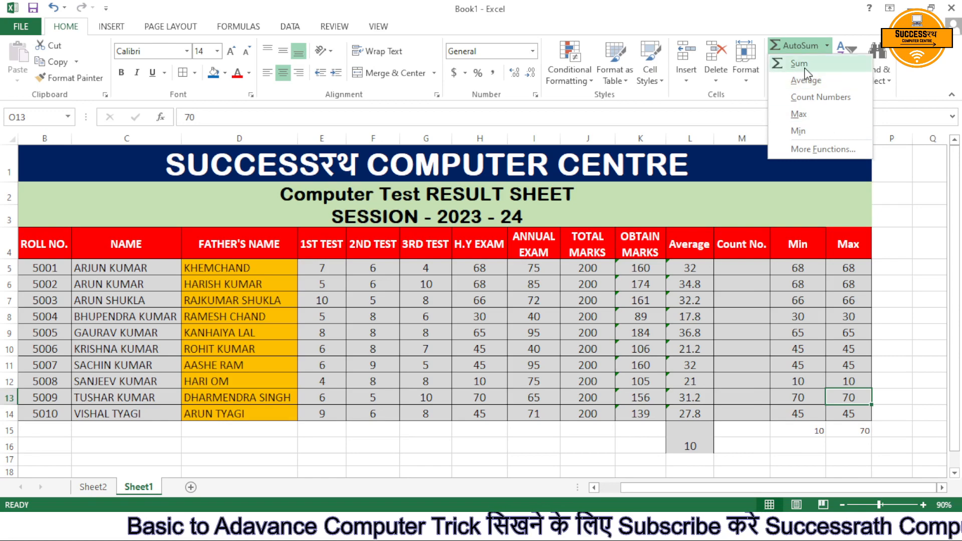
{"action": "left_click", "coordinate": [823, 153]}
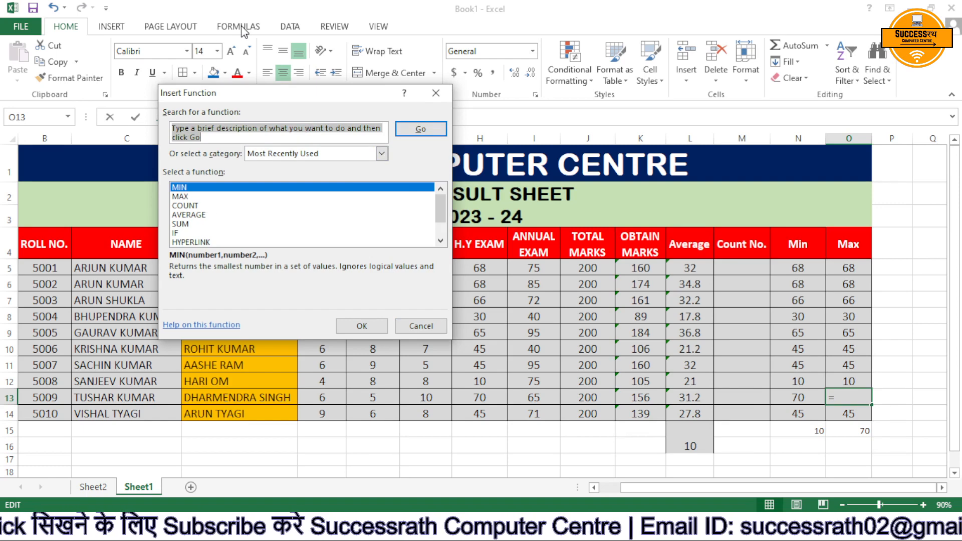
{"action": "left_click", "coordinate": [435, 93]}
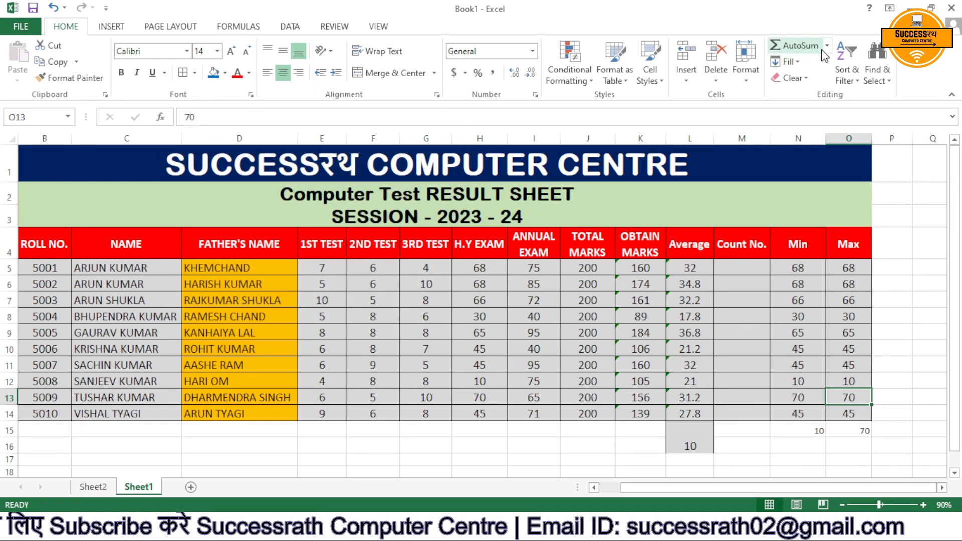
Enter Sunday in the empty cell C19 below the marks table.
{"action": "left_click", "coordinate": [793, 62]}
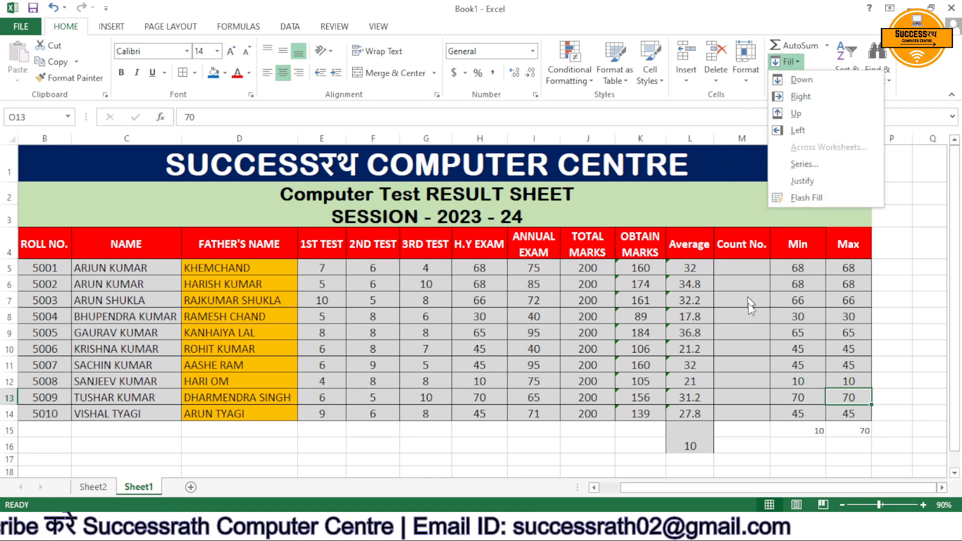
{"action": "left_click", "coordinate": [584, 326]}
{"action": "scroll", "coordinate": [551, 334], "scroll_direction": "down", "scroll_amount": 5}
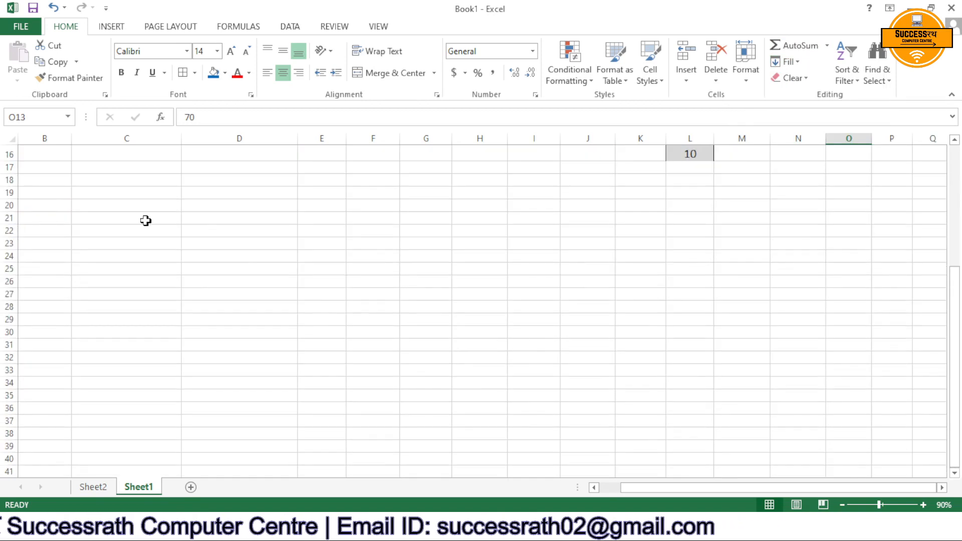
{"action": "left_click", "coordinate": [140, 187]}
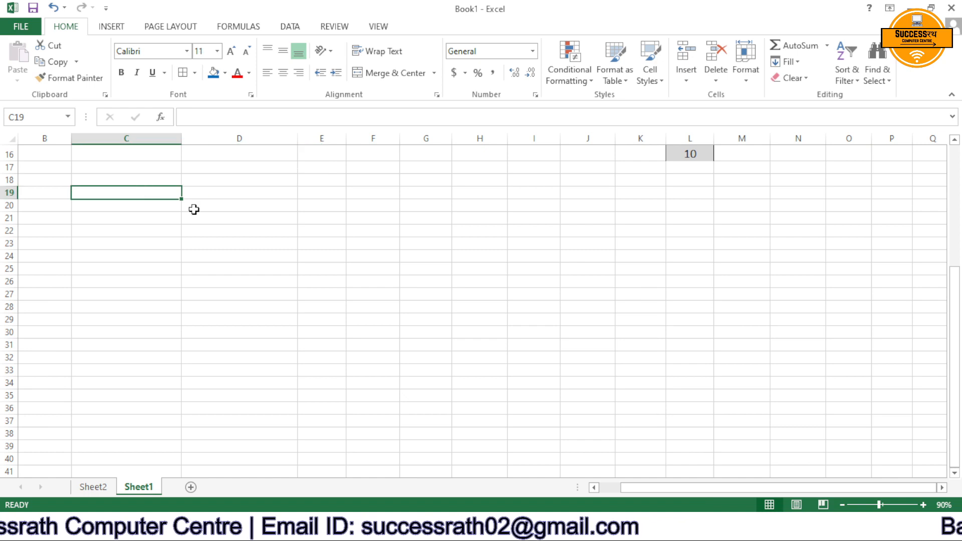
{"action": "type", "text": "sun"}
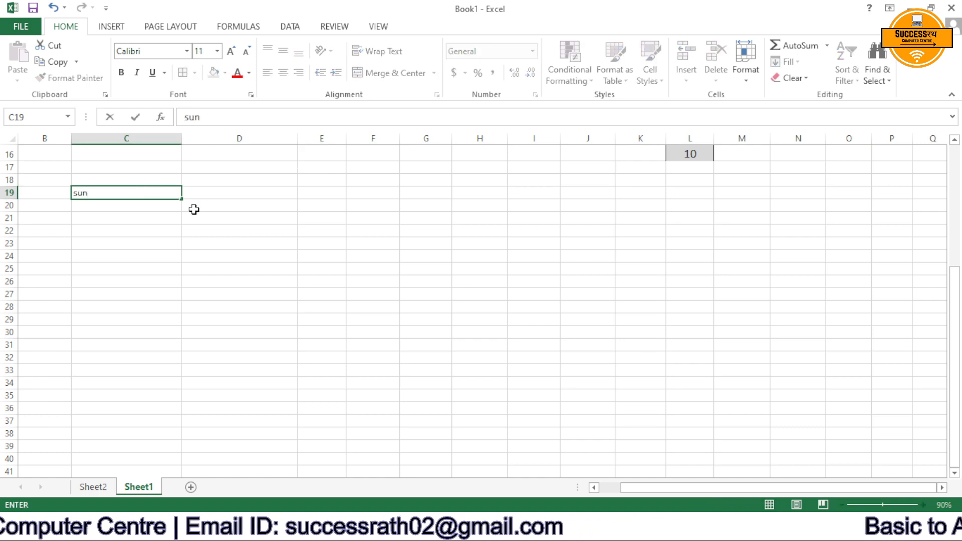
{"action": "type", "text": "day"}
{"action": "key", "text": "Return"}
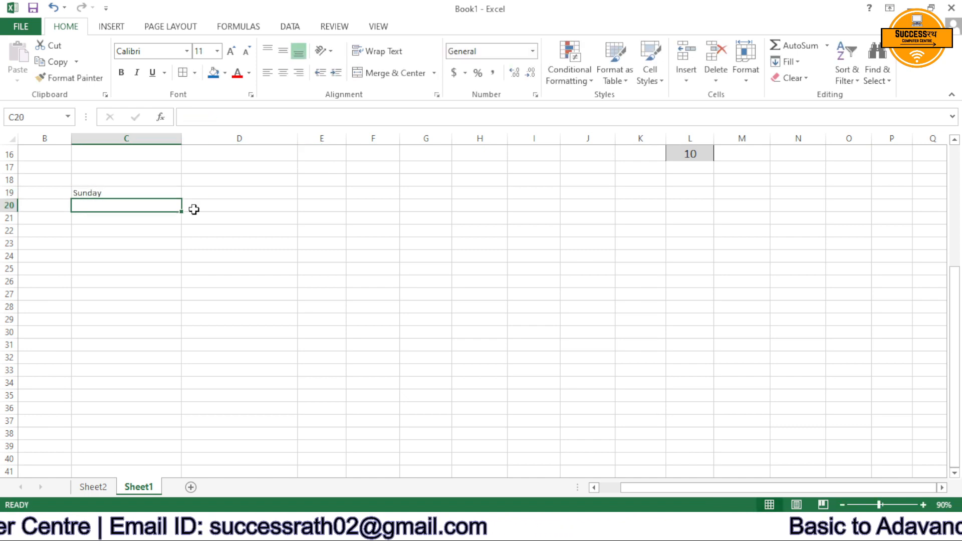
Try Fill Down with only cell C19 selected, and undo it.
{"action": "left_click", "coordinate": [172, 195]}
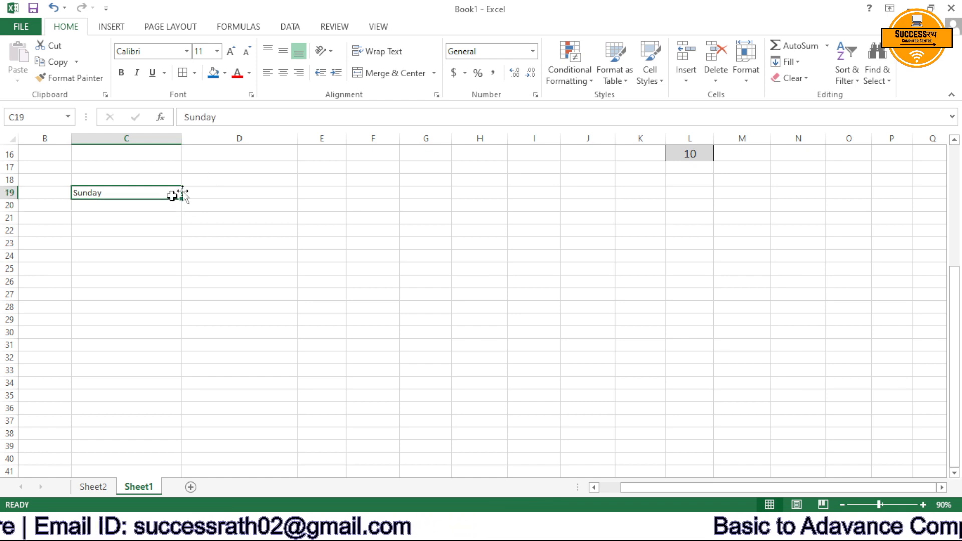
{"action": "left_click", "coordinate": [797, 62]}
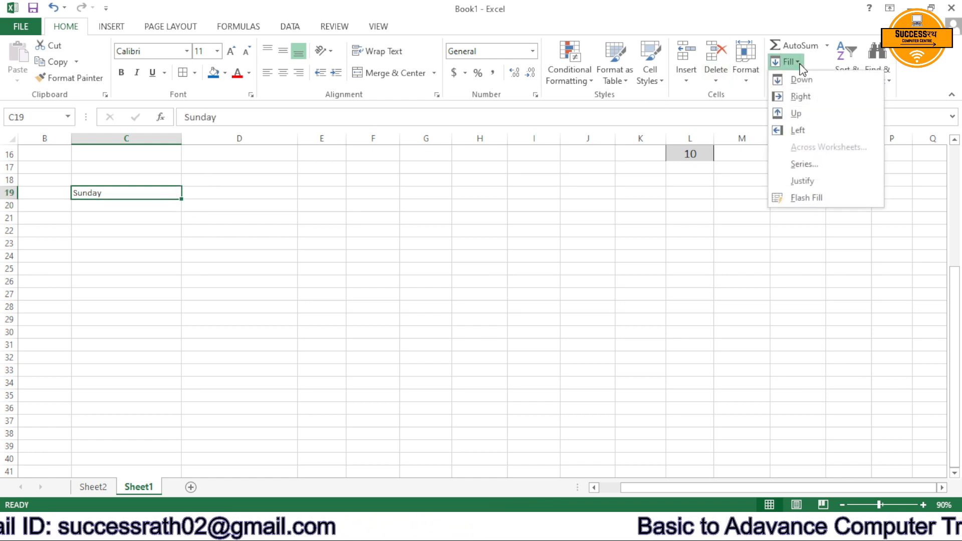
{"action": "left_click", "coordinate": [802, 79]}
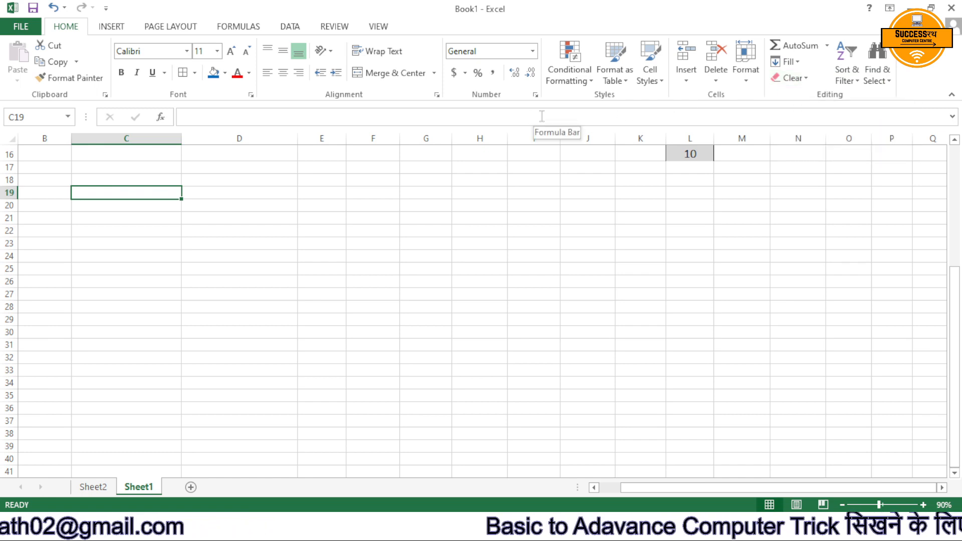
{"action": "key", "text": "ctrl+z"}
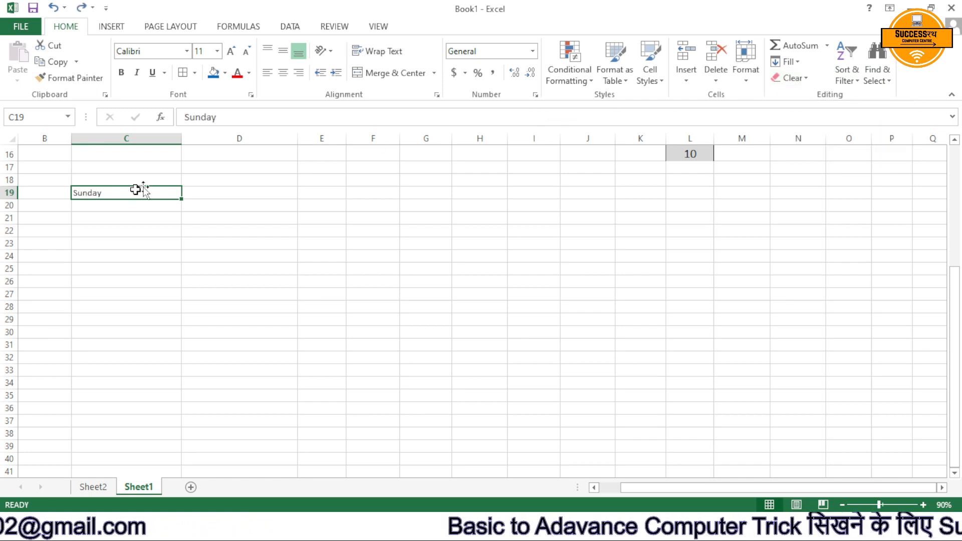
Fill Sunday down from C19 through cell C26.
{"action": "left_click", "coordinate": [131, 231]}
{"action": "left_click_drag", "start_coordinate": [132, 200], "coordinate": [141, 281]}
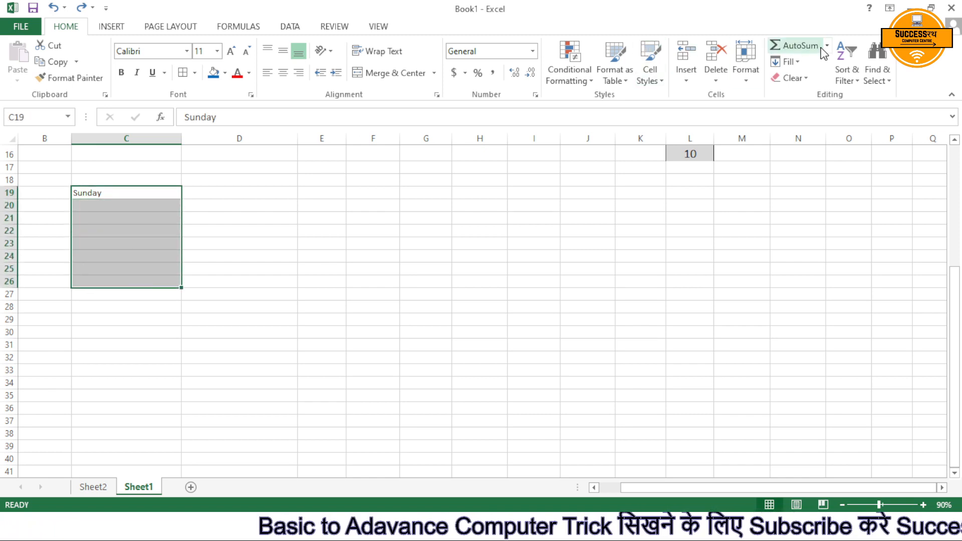
{"action": "left_click", "coordinate": [800, 66]}
{"action": "left_click", "coordinate": [801, 80]}
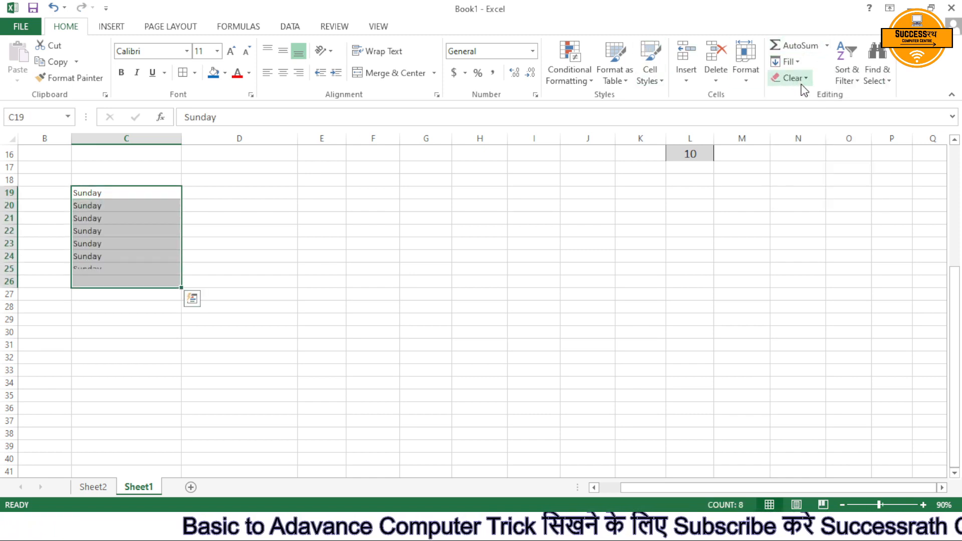
{"action": "left_click", "coordinate": [541, 215]}
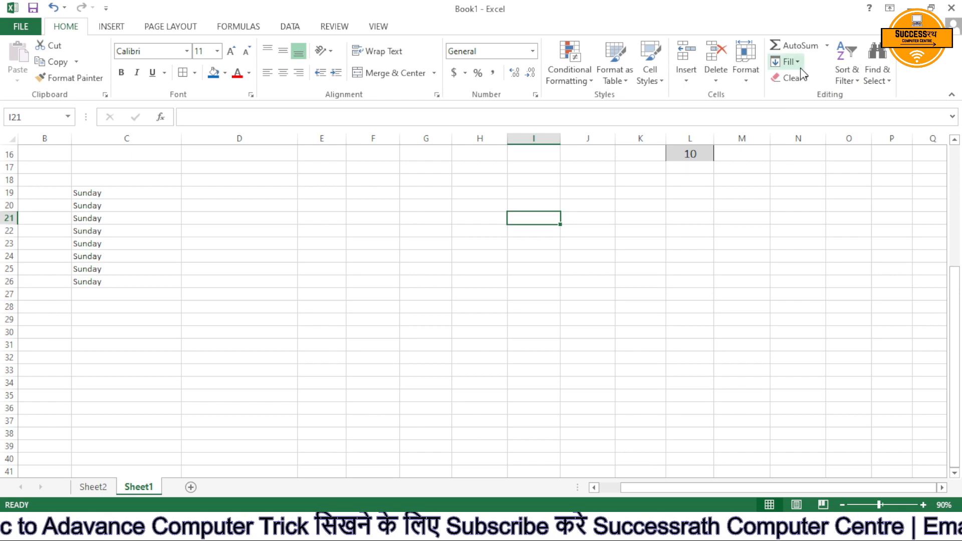
Fill the Count Numbers formula in L16 leftward across cells I16:K16.
{"action": "scroll", "coordinate": [321, 185], "scroll_direction": "up", "scroll_amount": 5}
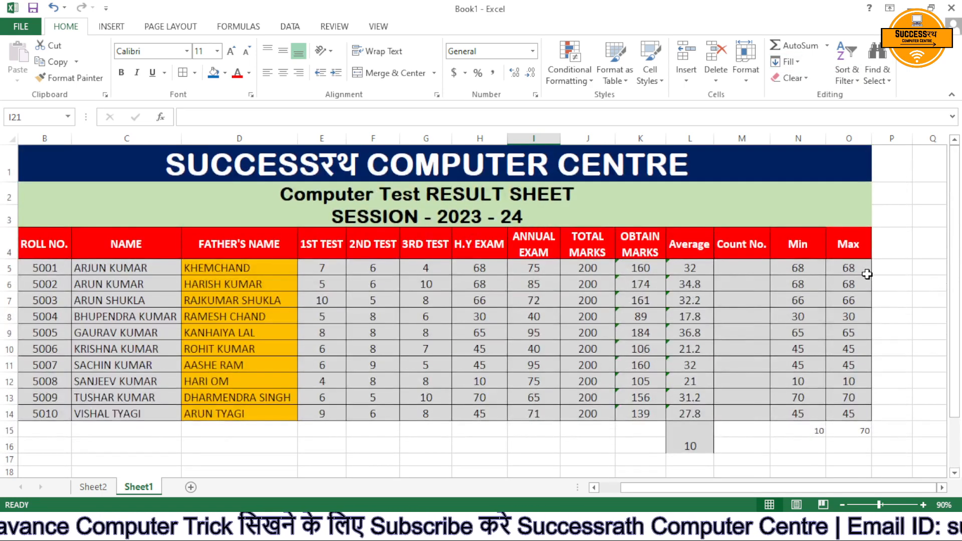
{"action": "left_click", "coordinate": [846, 268]}
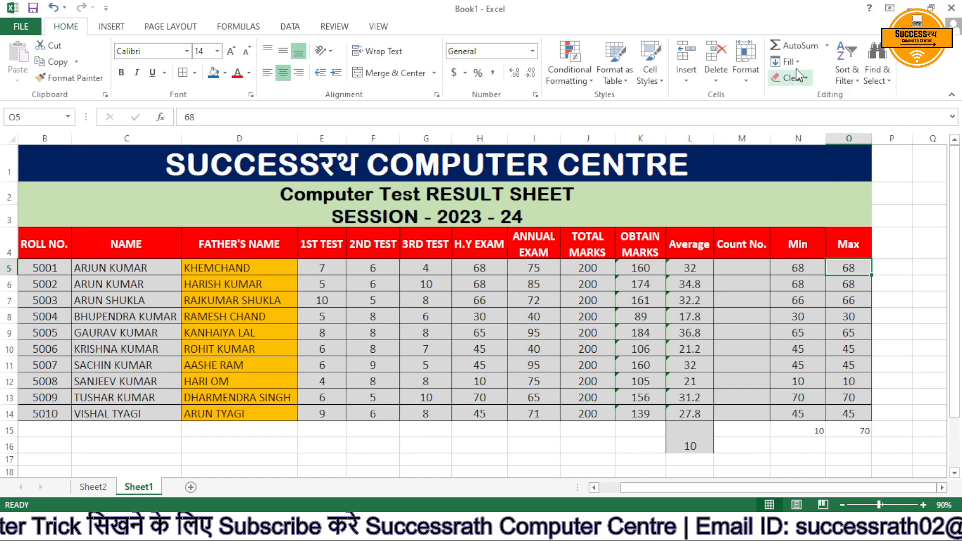
{"action": "scroll", "coordinate": [497, 364], "scroll_direction": "down", "scroll_amount": 2}
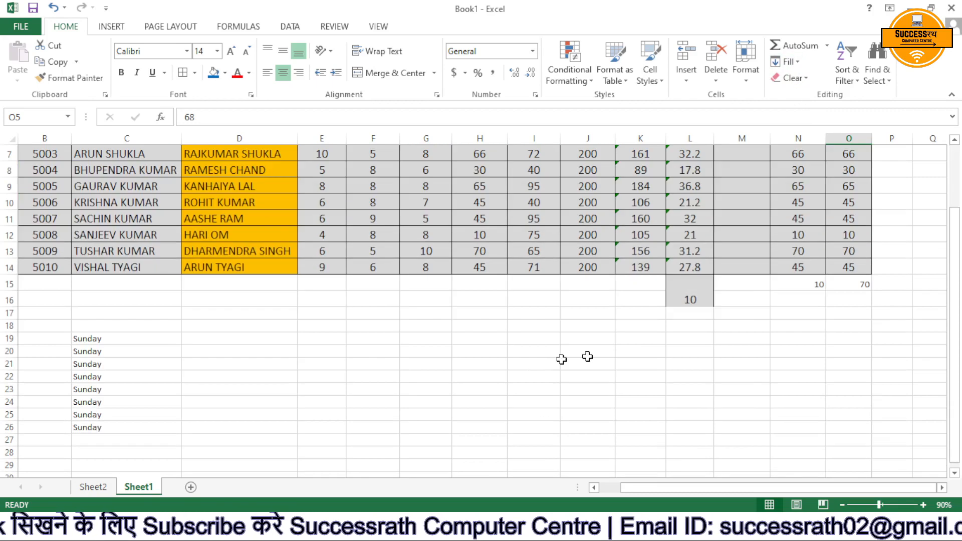
{"action": "left_click_drag", "start_coordinate": [673, 296], "coordinate": [541, 295]}
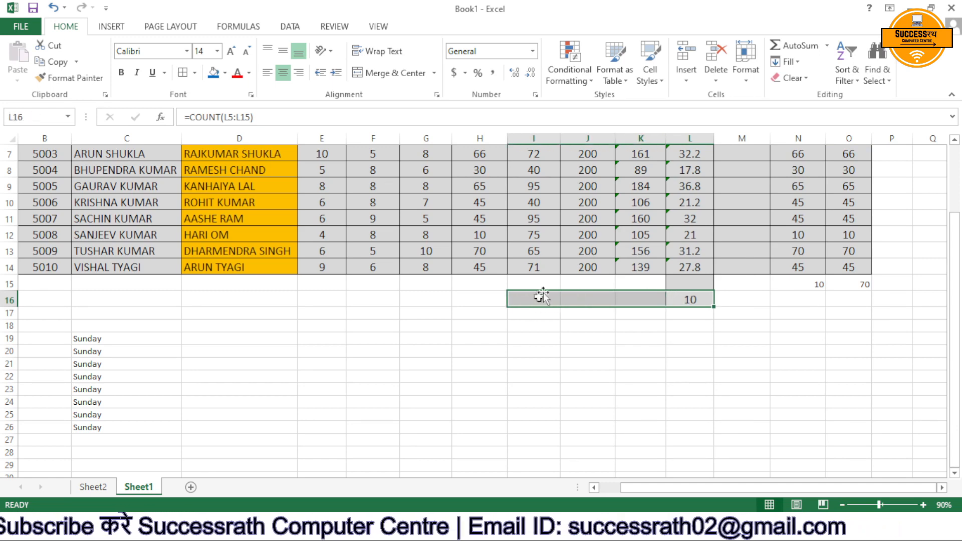
{"action": "left_click", "coordinate": [791, 61]}
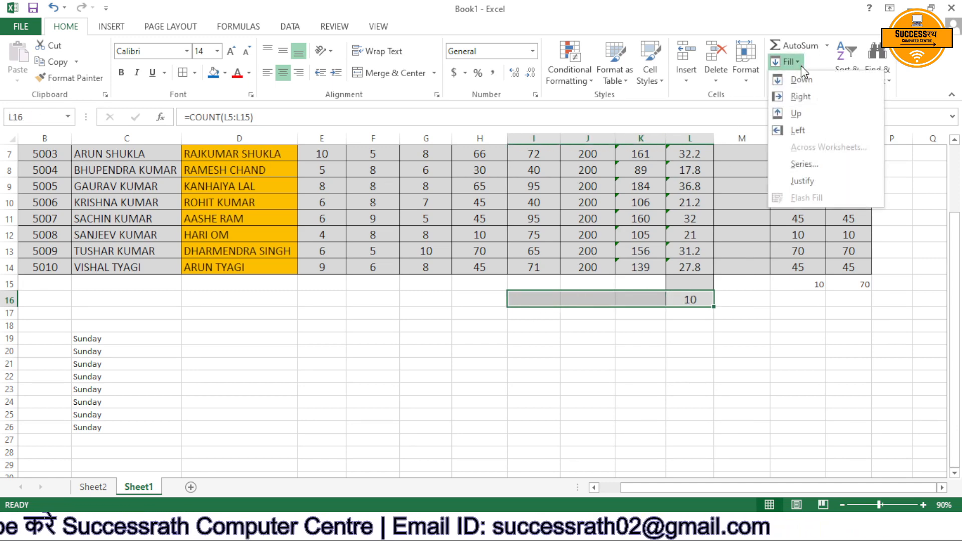
{"action": "left_click", "coordinate": [798, 130]}
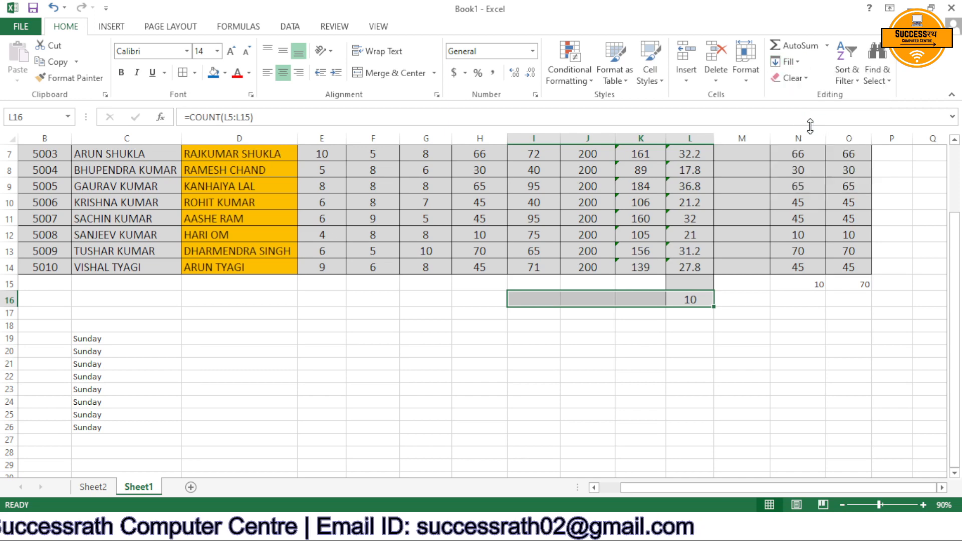
Fill the Count Numbers formula in L16 rightward across cells M16:O16.
{"action": "left_click_drag", "start_coordinate": [683, 299], "coordinate": [850, 299]}
{"action": "left_click", "coordinate": [796, 63]}
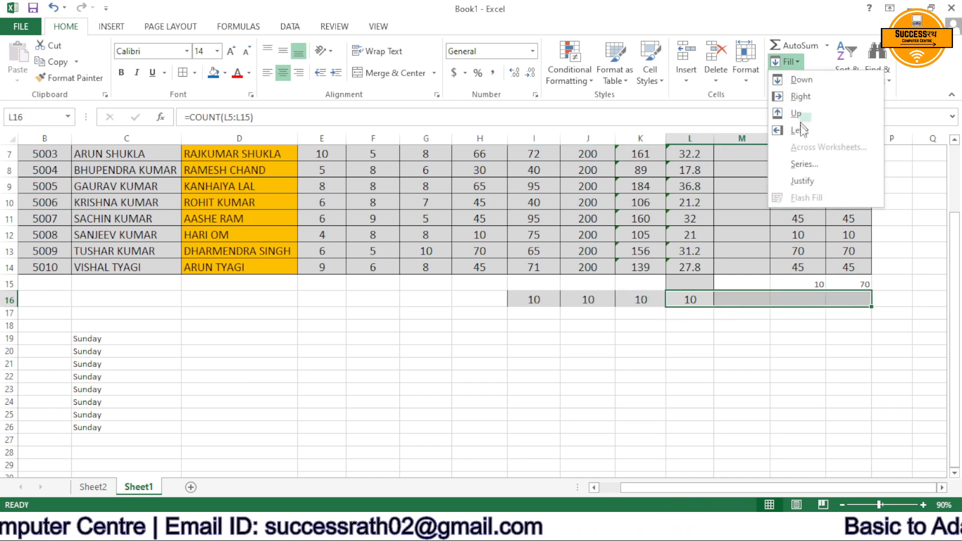
{"action": "left_click", "coordinate": [804, 96]}
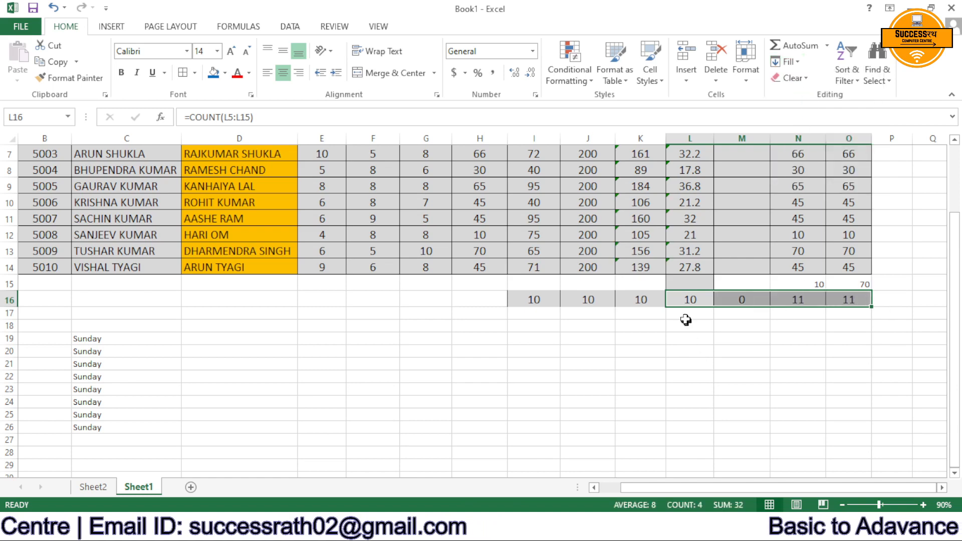
Fill the Count Numbers formula in L16 down through cell L21.
{"action": "left_click_drag", "start_coordinate": [691, 299], "coordinate": [704, 364]}
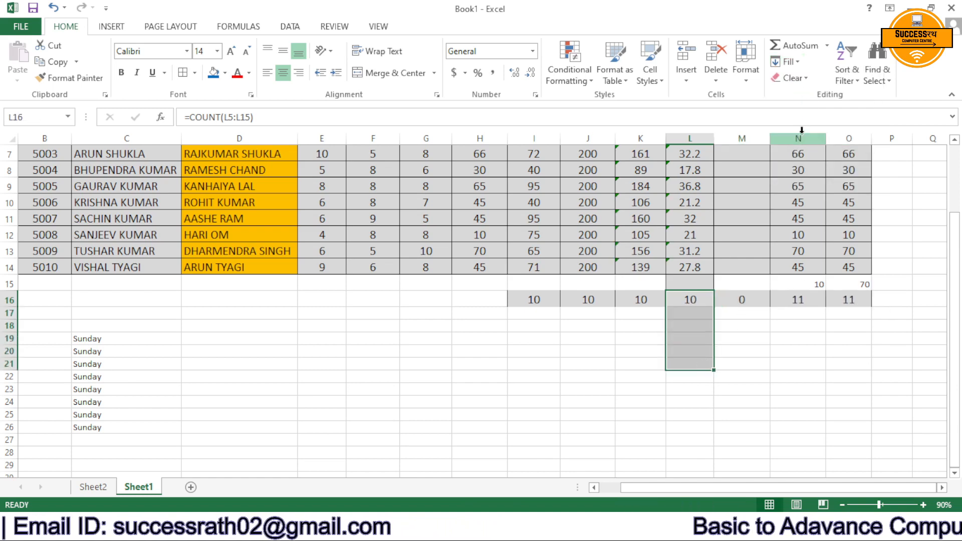
{"action": "left_click", "coordinate": [796, 62]}
{"action": "left_click", "coordinate": [801, 80]}
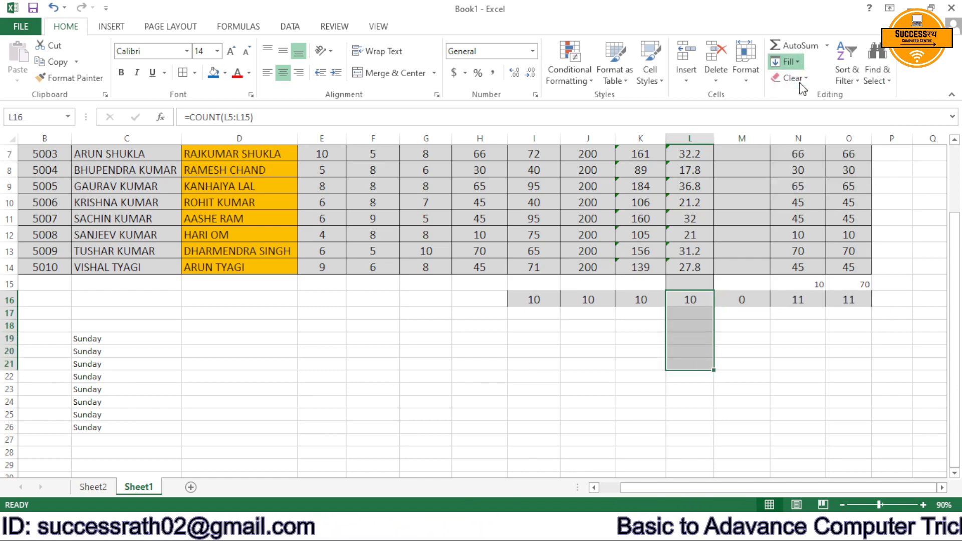
{"action": "left_click", "coordinate": [736, 346]}
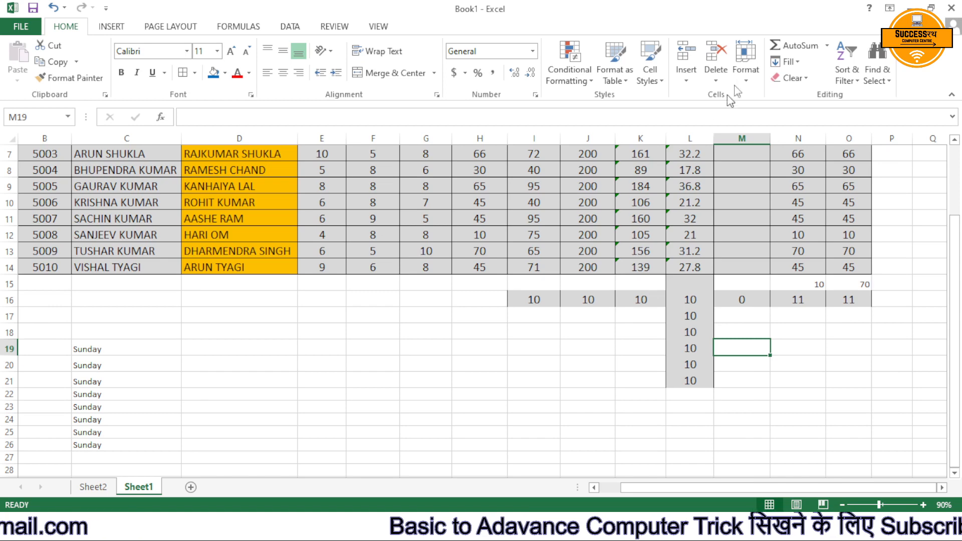
Clear only the formats of cells I15:O24 below the marks table.
{"action": "left_click", "coordinate": [727, 303]}
{"action": "scroll", "coordinate": [727, 303], "scroll_direction": "up", "scroll_amount": 2}
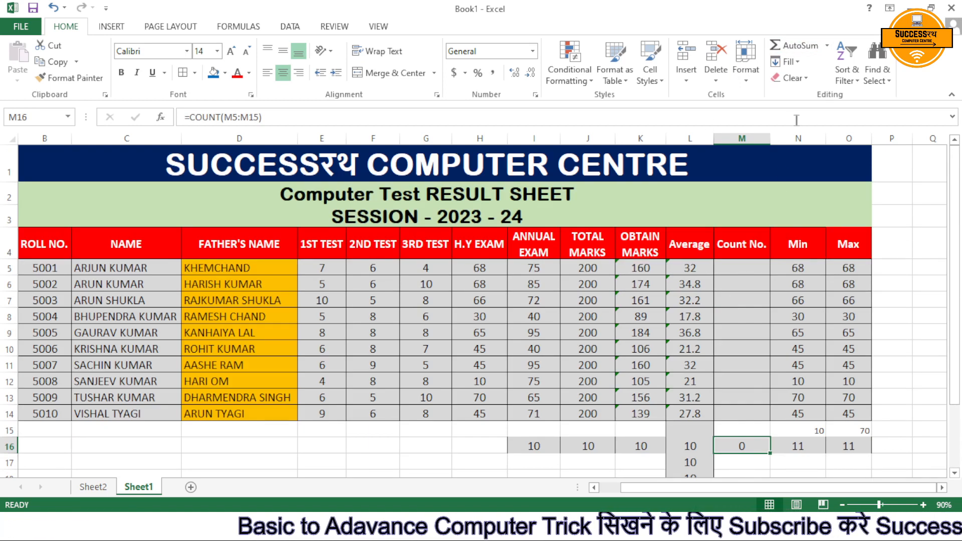
{"action": "scroll", "coordinate": [629, 432], "scroll_direction": "down", "scroll_amount": 1}
{"action": "scroll", "coordinate": [630, 432], "scroll_direction": "down", "scroll_amount": 1}
{"action": "left_click_drag", "start_coordinate": [533, 347], "coordinate": [663, 422]}
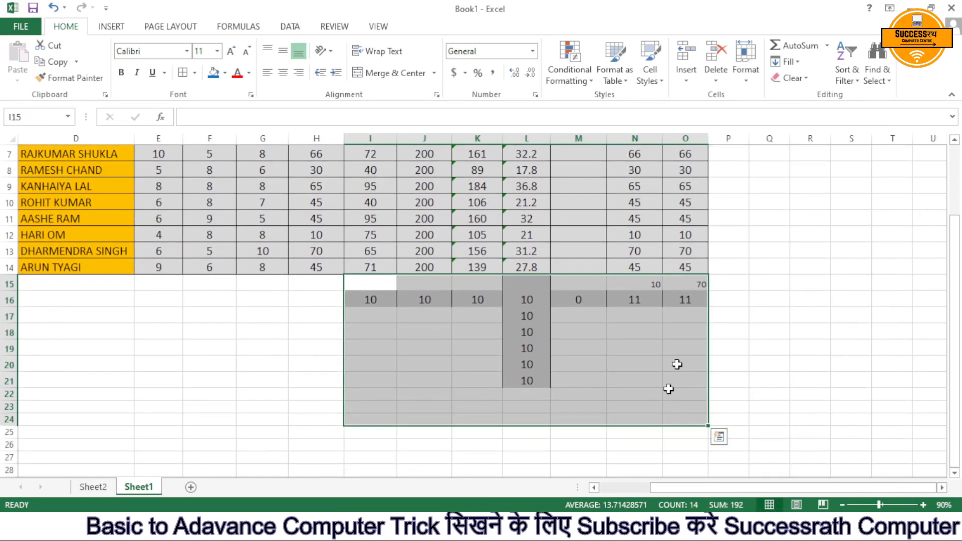
{"action": "left_click", "coordinate": [800, 83]}
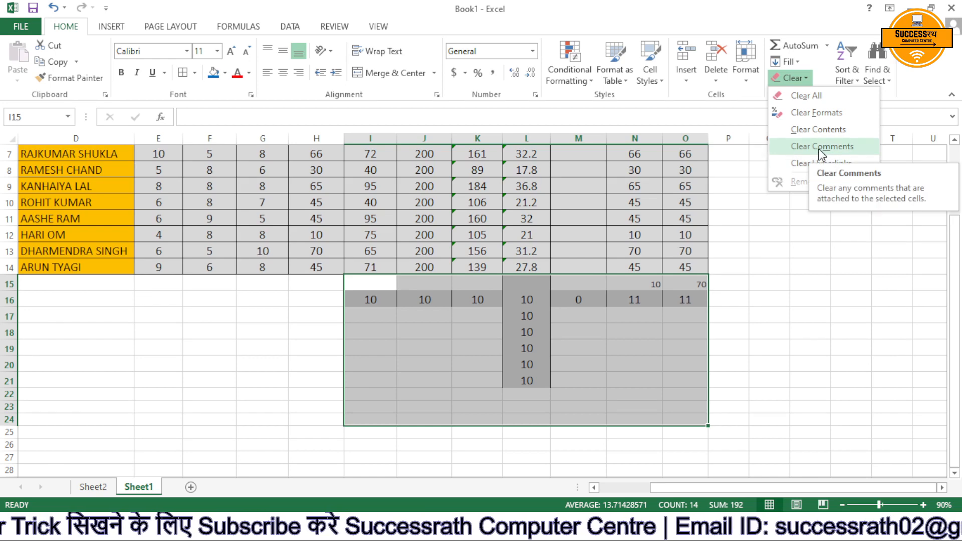
{"action": "left_click", "coordinate": [825, 116]}
{"action": "left_click", "coordinate": [716, 432]}
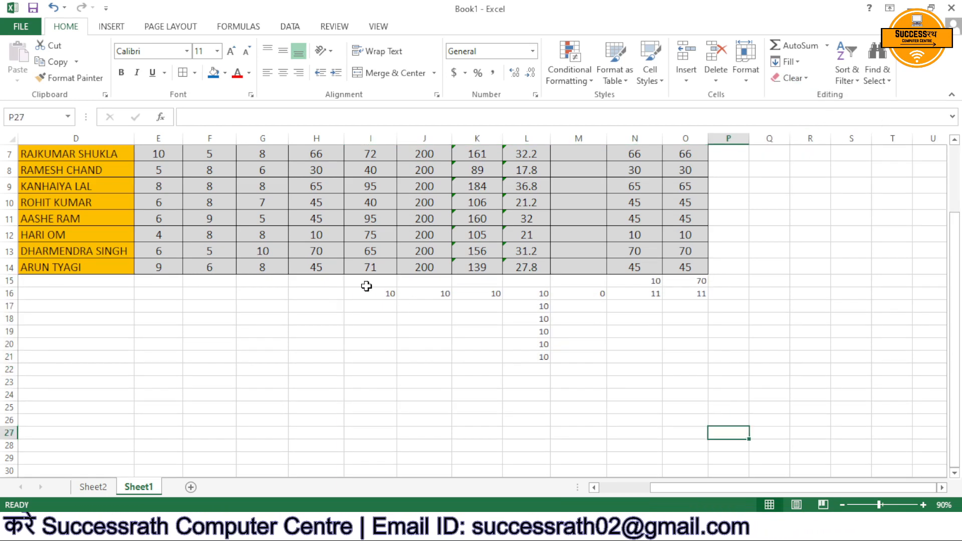
Try clearing only the contents of cells I15:O22, and undo it.
{"action": "left_click_drag", "start_coordinate": [365, 286], "coordinate": [702, 367]}
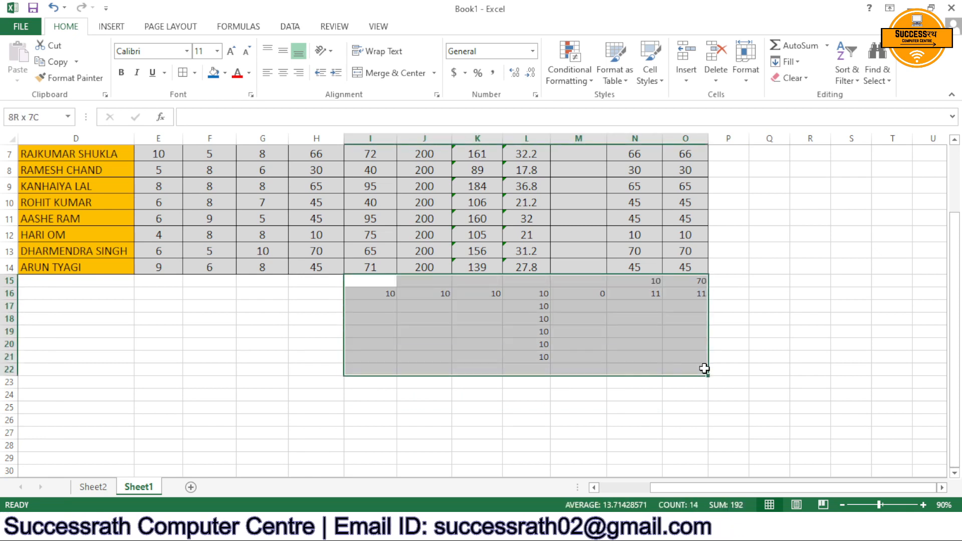
{"action": "left_click", "coordinate": [797, 79]}
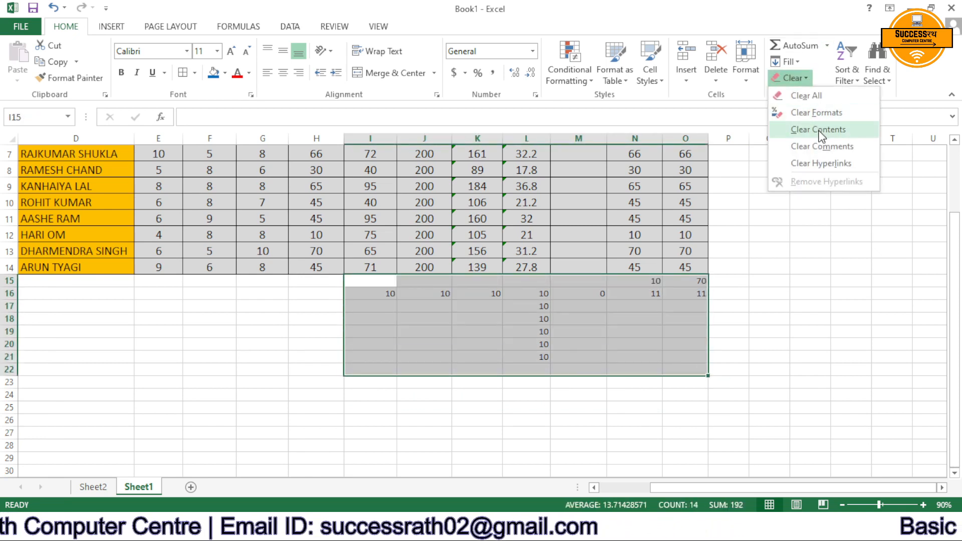
{"action": "left_click", "coordinate": [818, 131]}
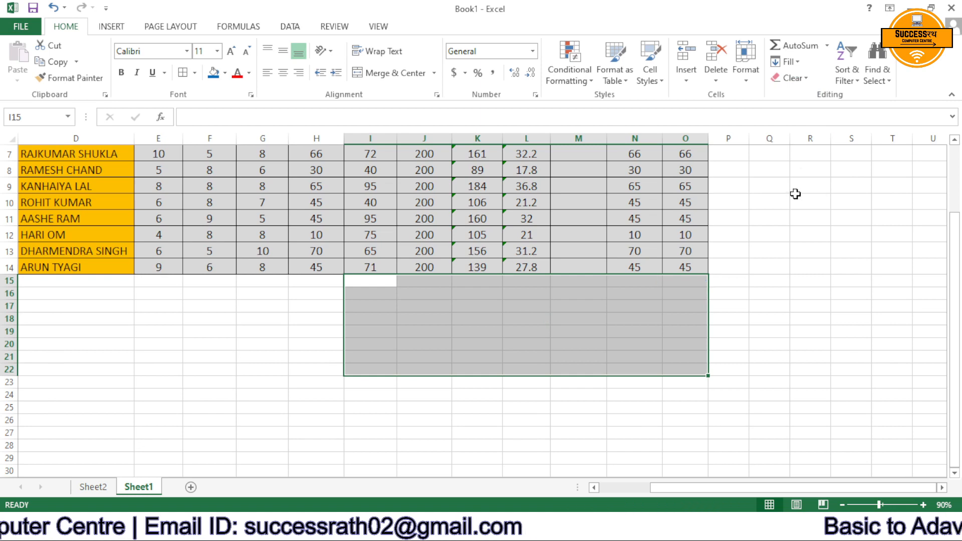
{"action": "type", "text": "z"}
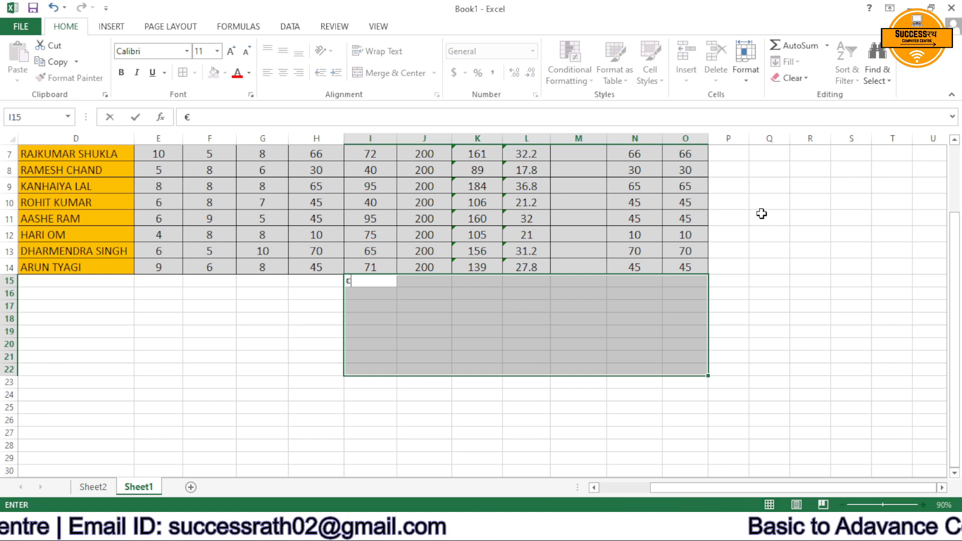
{"action": "key", "text": "ctrl+z"}
{"action": "left_click", "coordinate": [740, 266]}
{"action": "key", "text": "ctrl+z"}
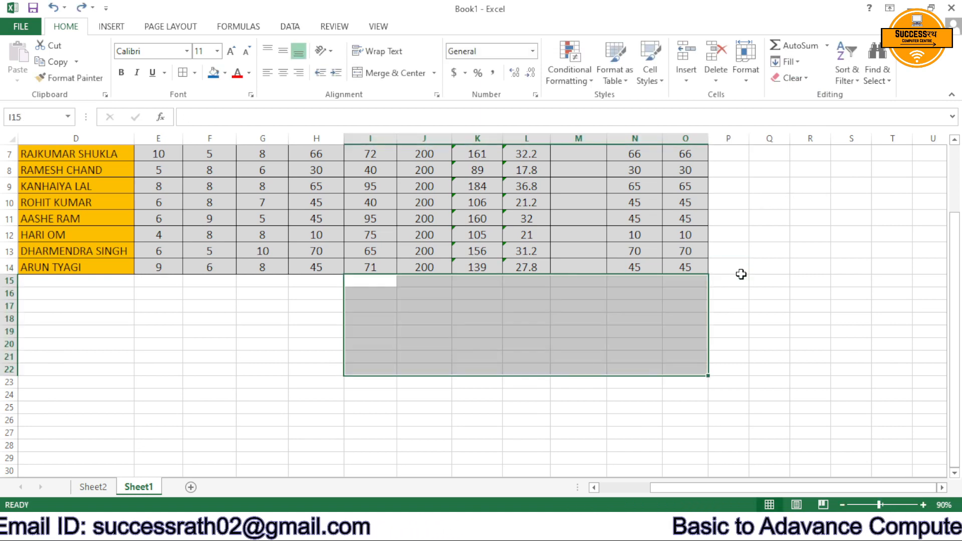
Clear everything, both contents and formats, from cells I15:O22 below the marks table.
{"action": "left_click", "coordinate": [792, 78]}
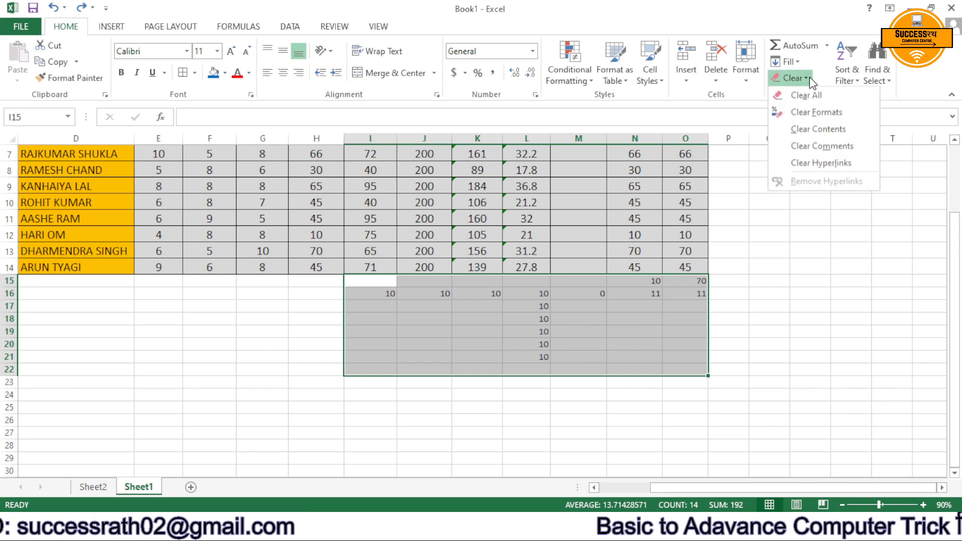
{"action": "left_click", "coordinate": [810, 96]}
{"action": "left_click", "coordinate": [736, 280]}
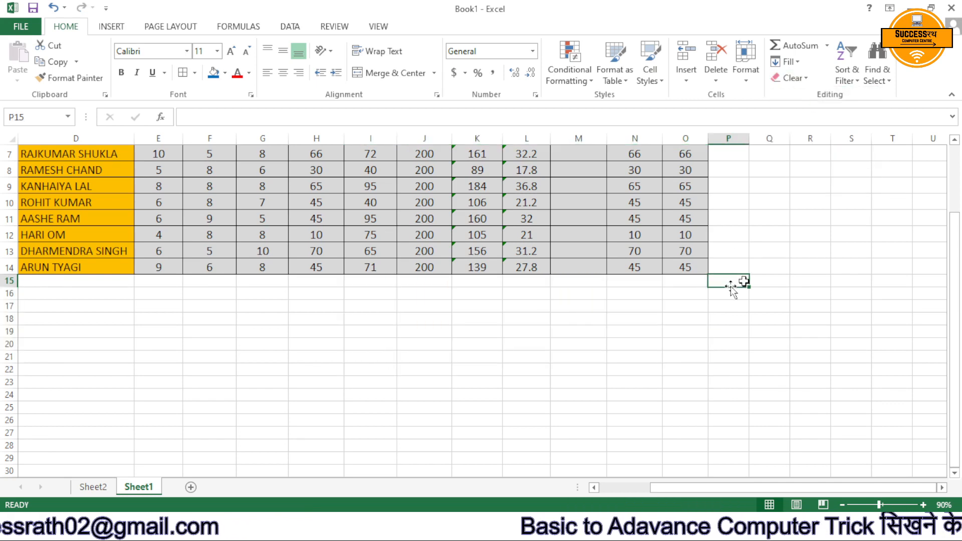
Turn on filters for the marks table range D4:O14, from FATHER'S NAME to Max.
{"action": "scroll", "coordinate": [471, 363], "scroll_direction": "up", "scroll_amount": 2}
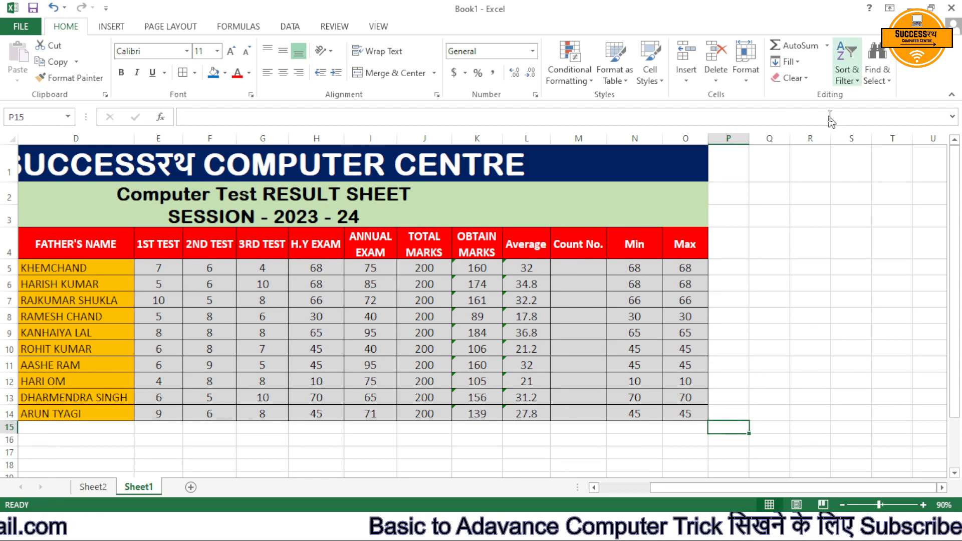
{"action": "left_click_drag", "start_coordinate": [113, 243], "coordinate": [691, 412]}
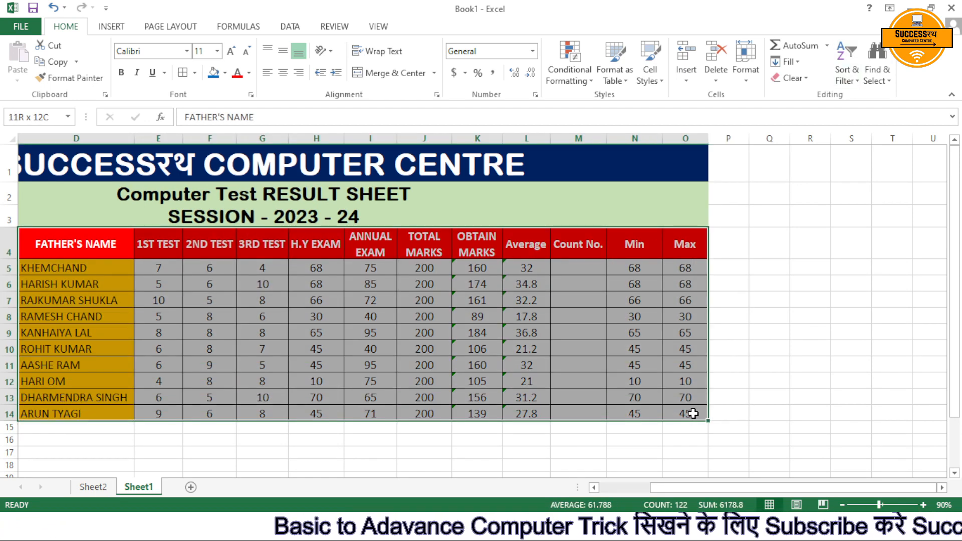
{"action": "left_click", "coordinate": [846, 73]}
{"action": "left_click", "coordinate": [850, 147]}
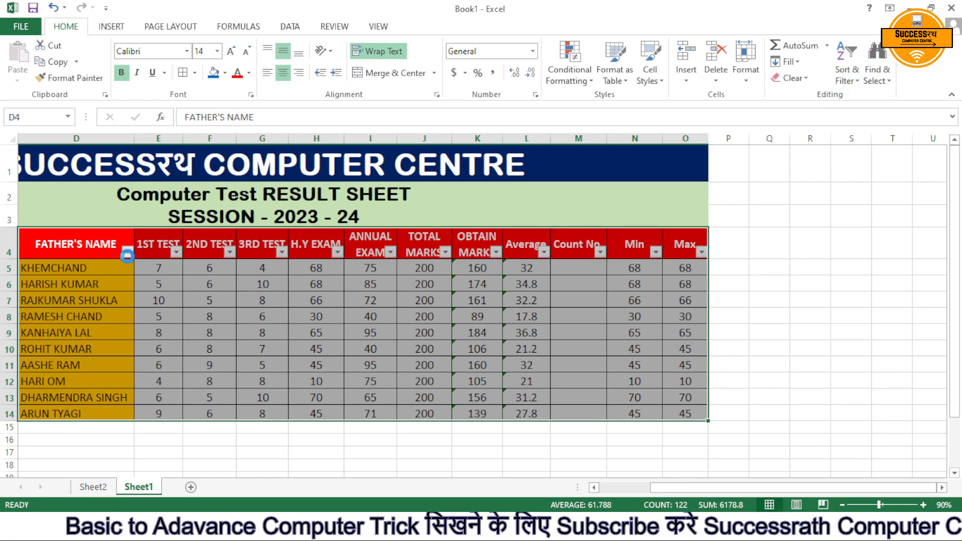
Sort the filtered table by FATHER'S NAME from A to Z, and re-sort it from Z to A.
{"action": "left_click", "coordinate": [128, 251]}
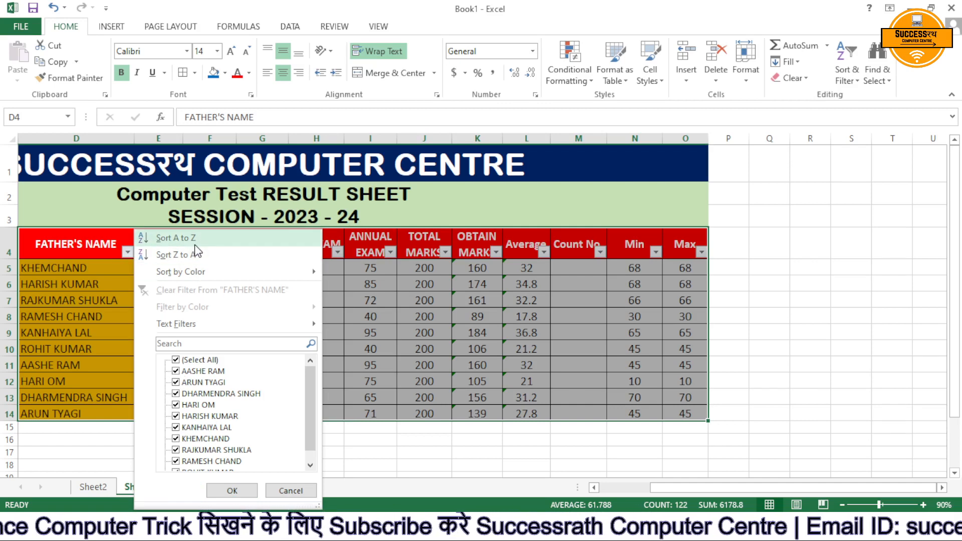
{"action": "left_click", "coordinate": [175, 238]}
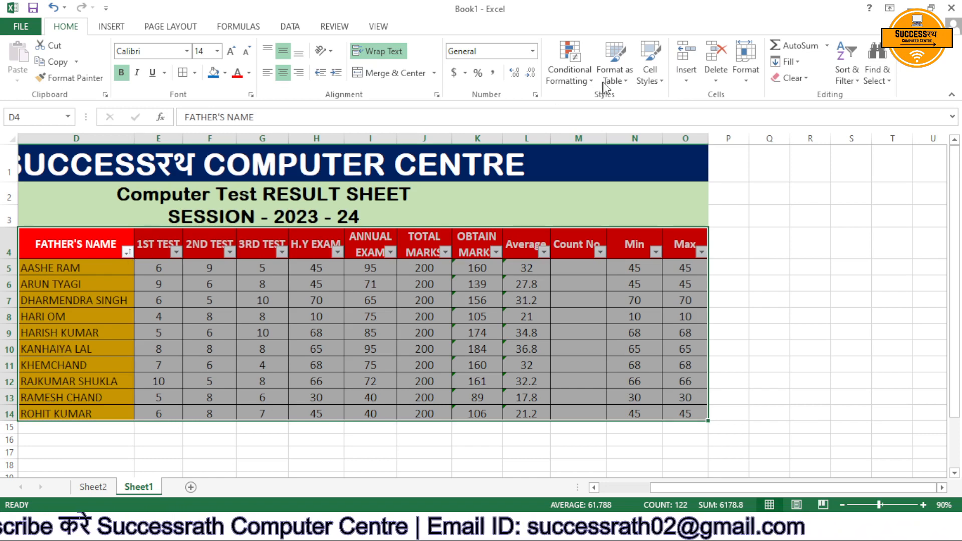
{"action": "left_click", "coordinate": [846, 75]}
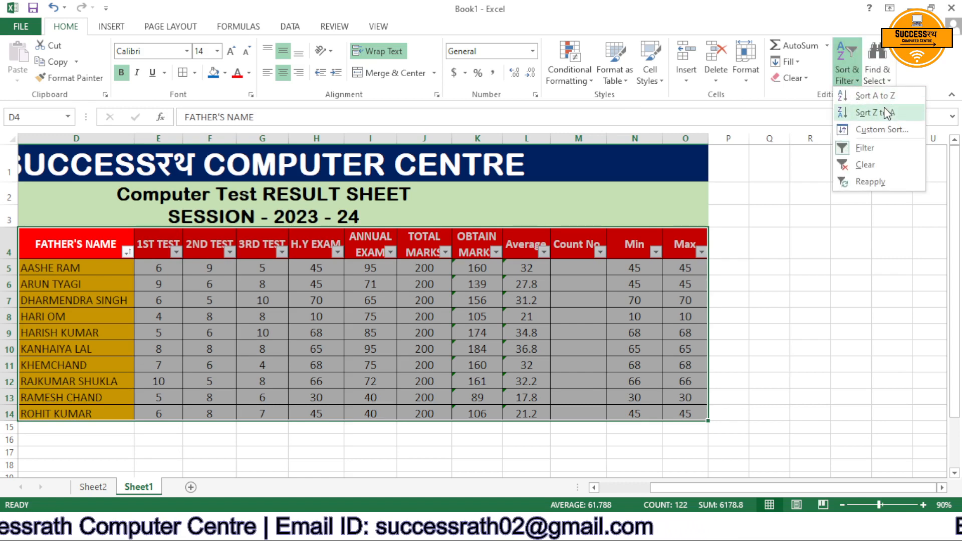
{"action": "left_click", "coordinate": [884, 112]}
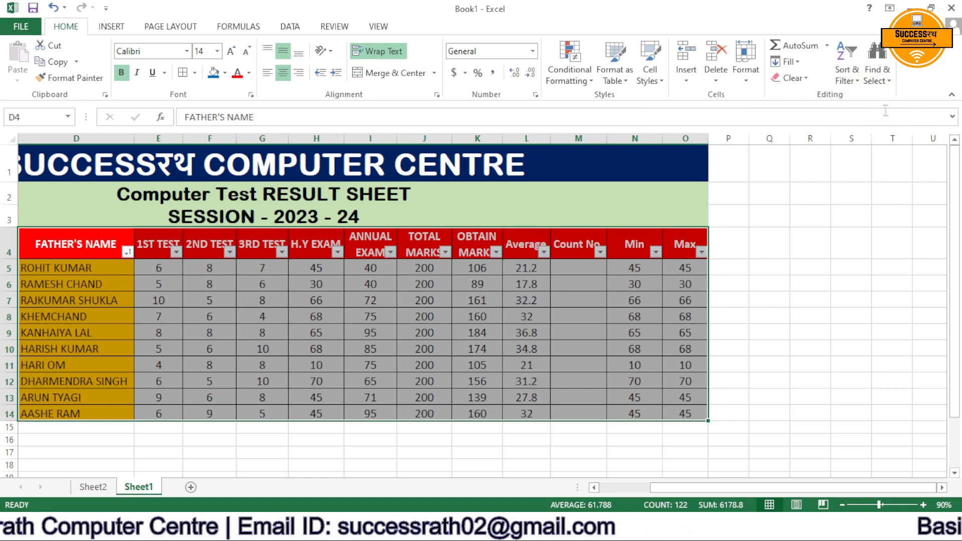
Apply a custom sort on the FATHER'S NAME column, sorting on Values in A to Z order.
{"action": "left_click", "coordinate": [860, 80]}
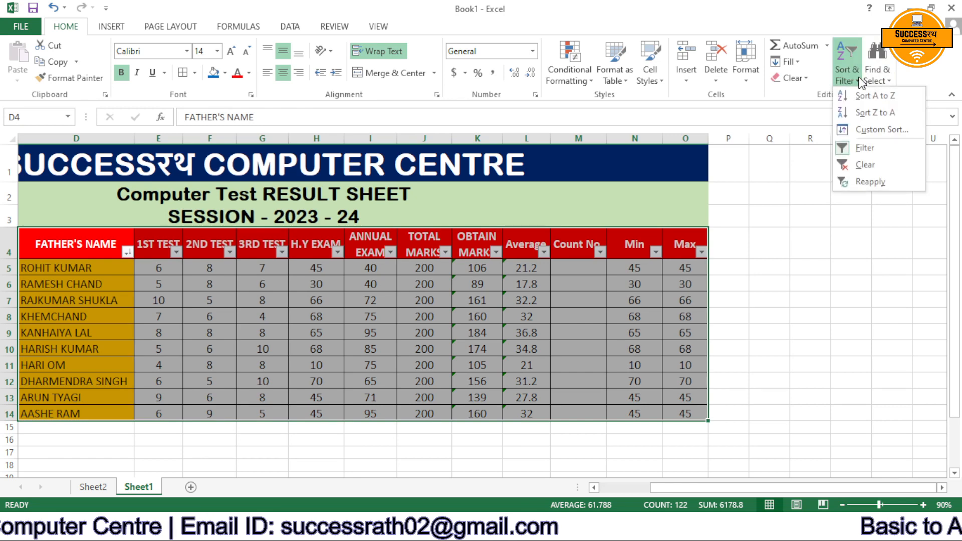
{"action": "left_click", "coordinate": [882, 129]}
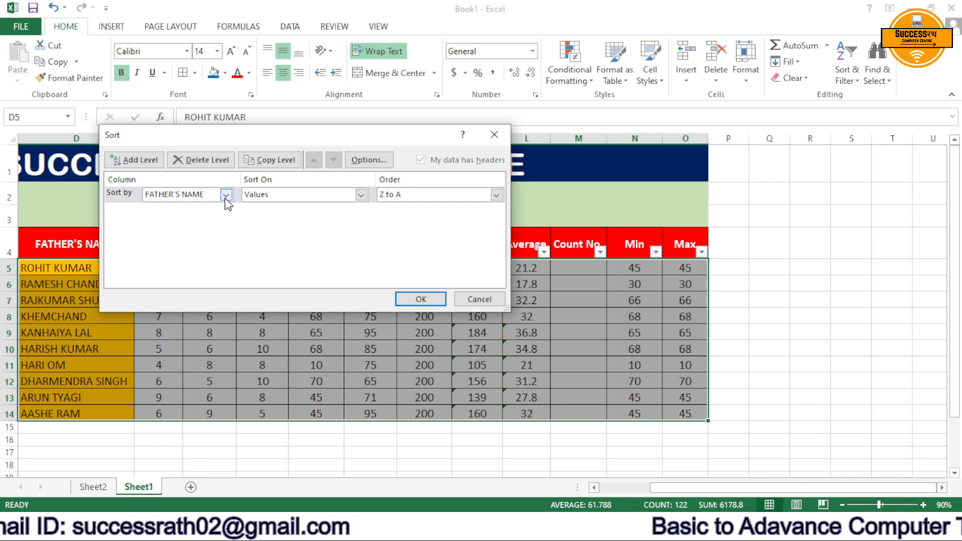
{"action": "left_click", "coordinate": [226, 196]}
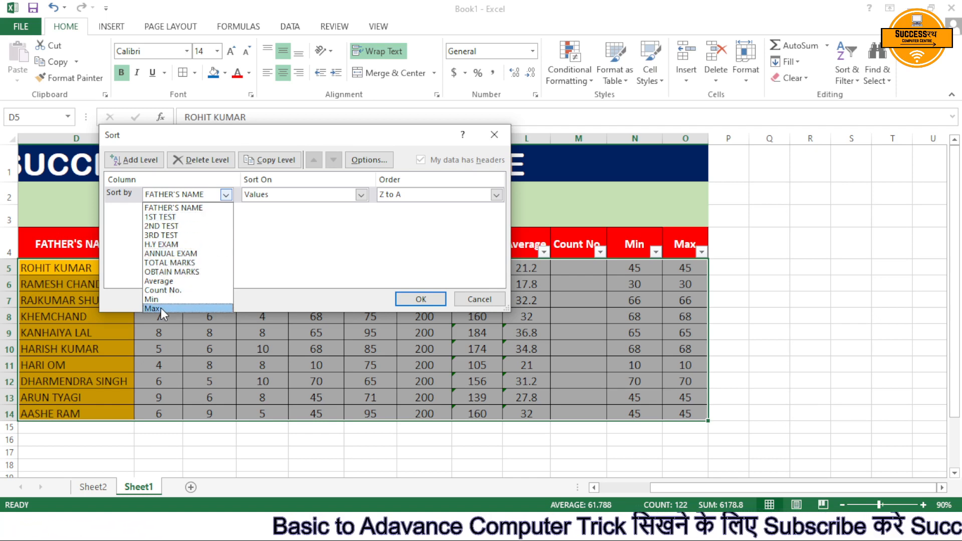
{"action": "left_click", "coordinate": [178, 207]}
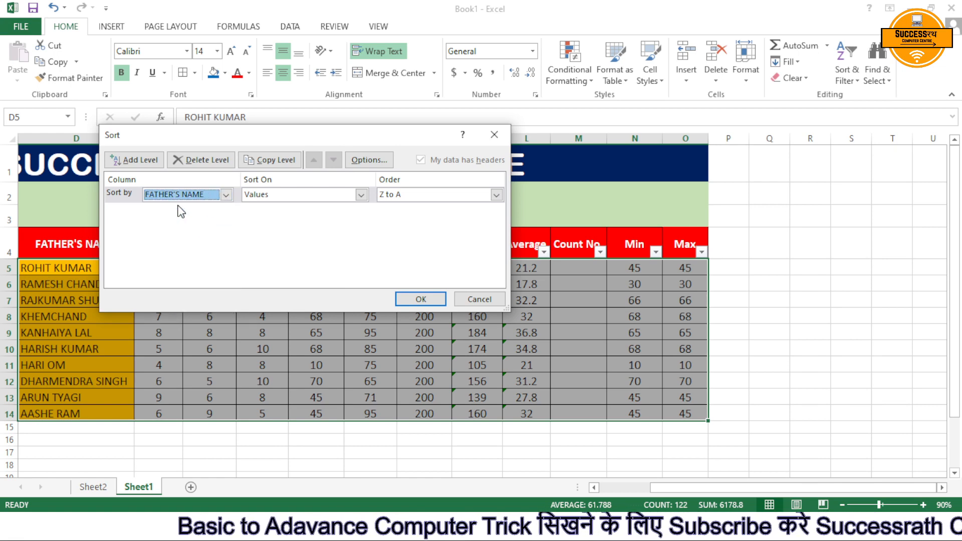
{"action": "left_click", "coordinate": [361, 196]}
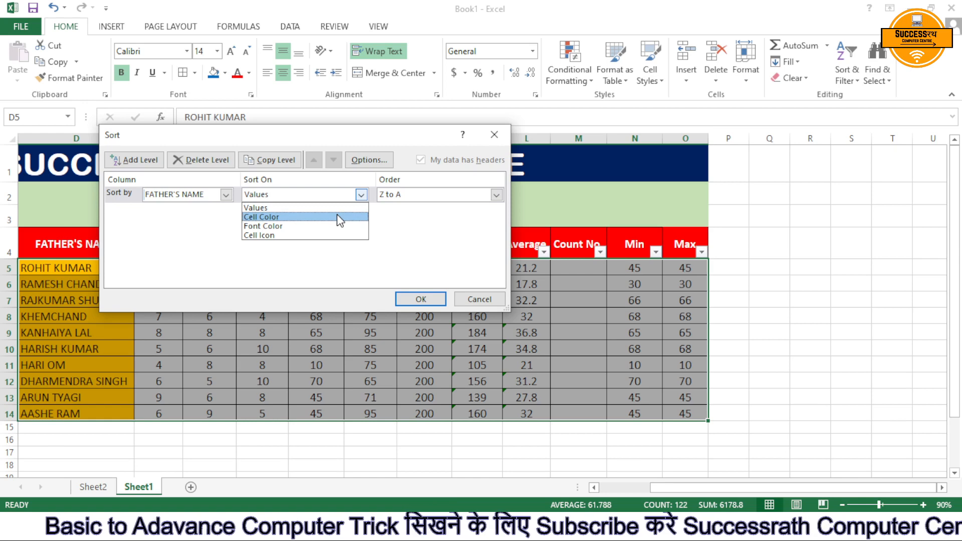
{"action": "left_click", "coordinate": [496, 198]}
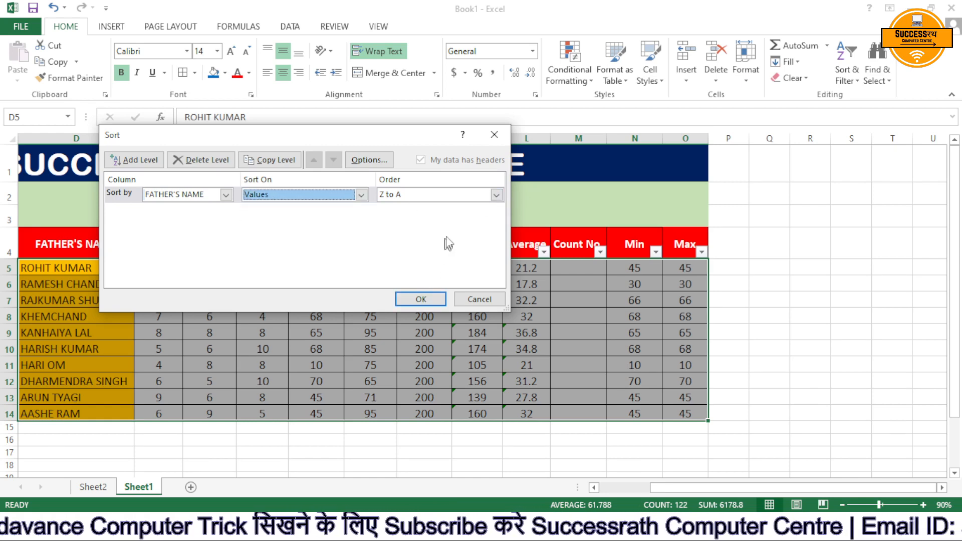
{"action": "left_click", "coordinate": [497, 200]}
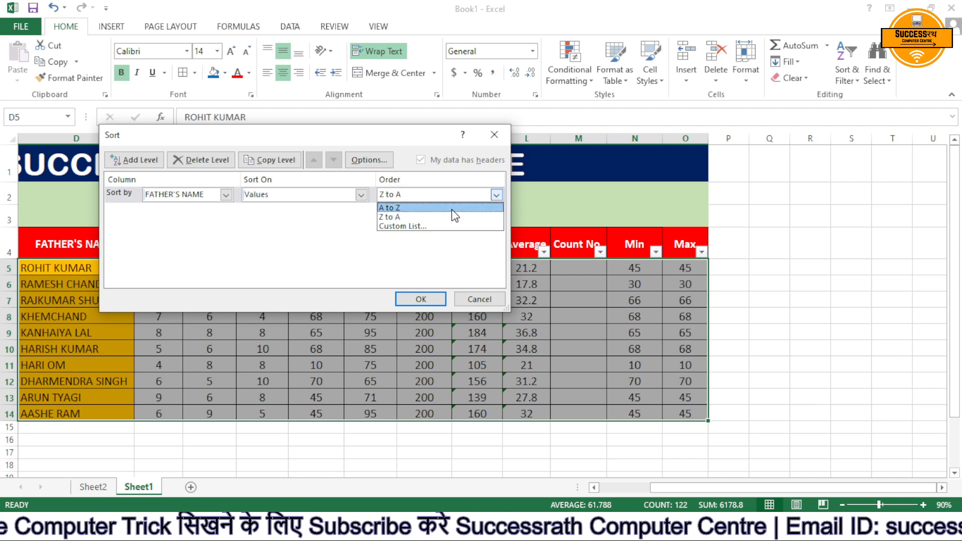
{"action": "left_click", "coordinate": [450, 208]}
{"action": "left_click", "coordinate": [410, 299]}
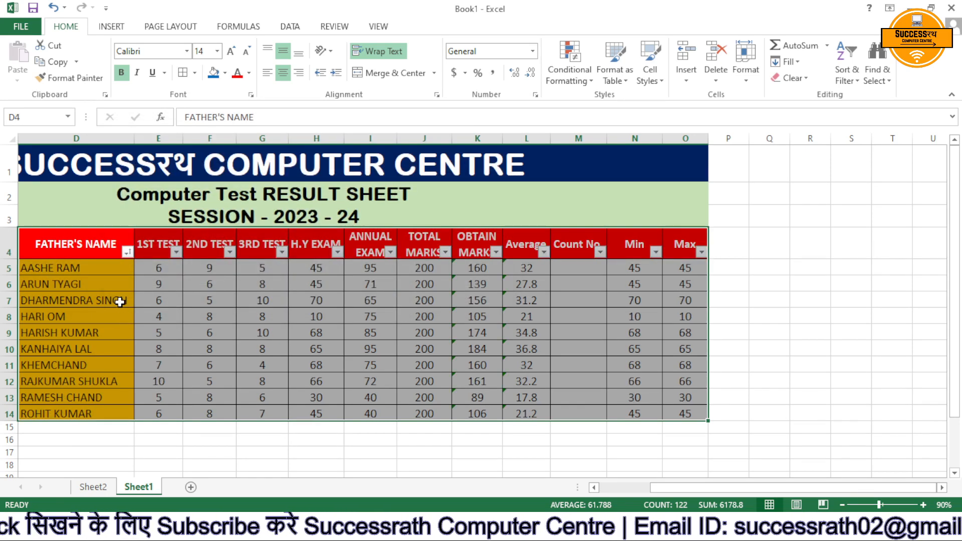
Select cell H8 and find the next cell containing 45 in the marks sheet.
{"action": "left_click", "coordinate": [316, 316]}
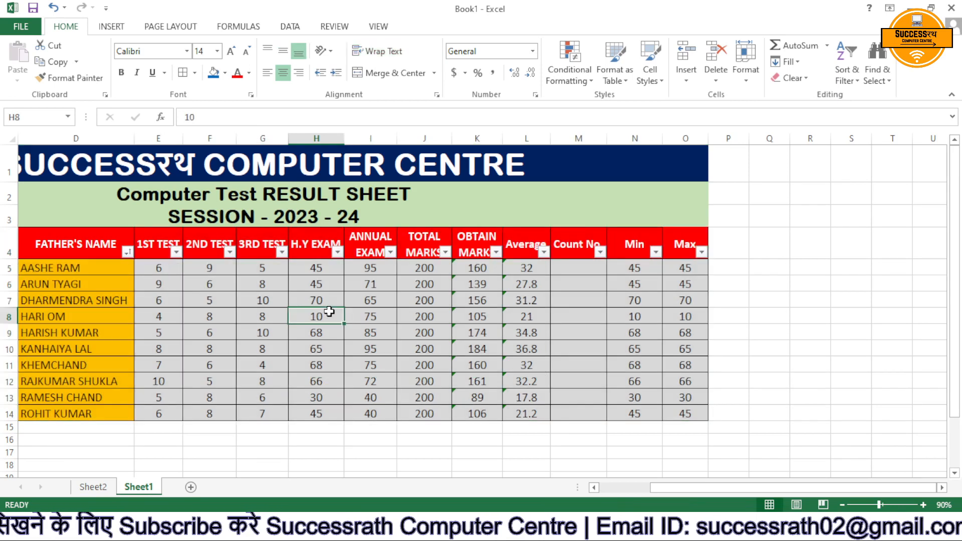
{"action": "left_click", "coordinate": [874, 75]}
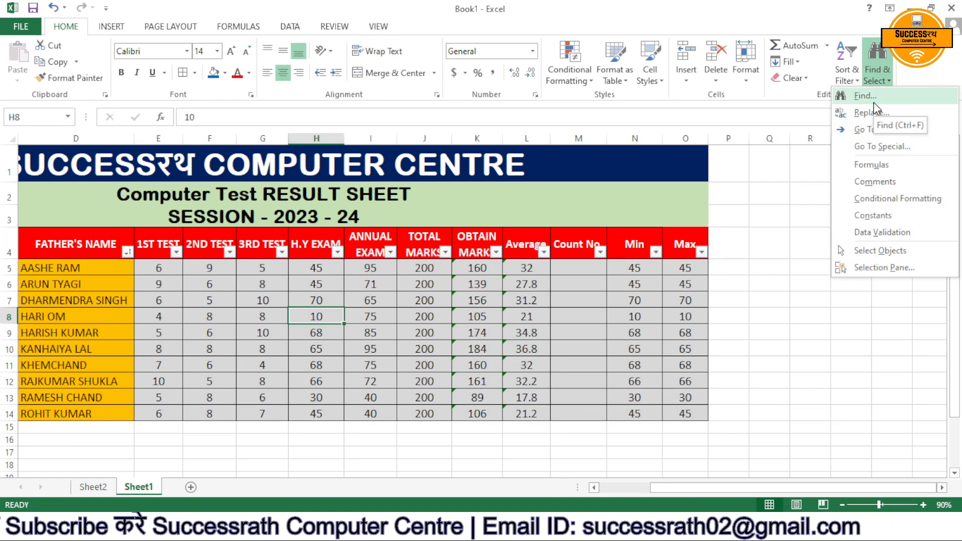
{"action": "left_click", "coordinate": [873, 100]}
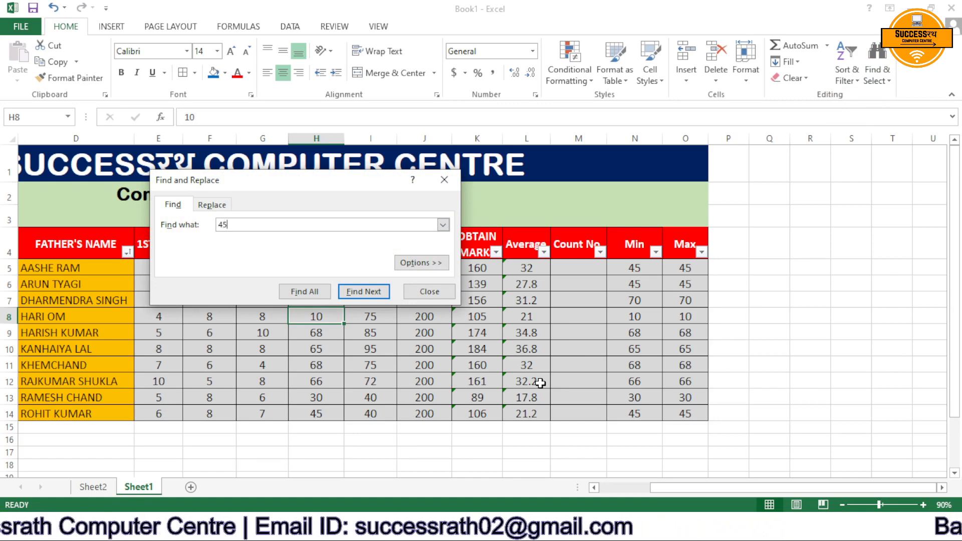
{"action": "key", "text": "Return"}
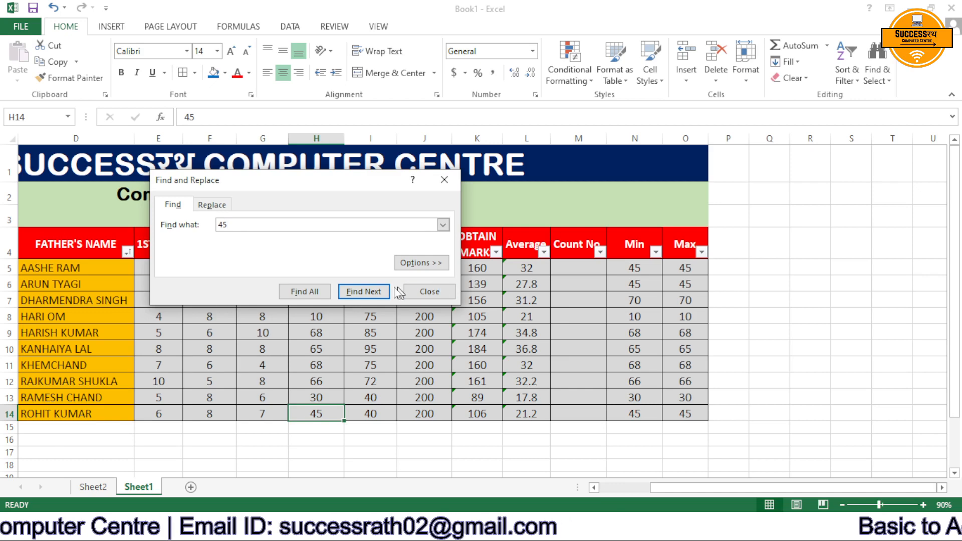
Step through the further occurrences of 45 in the marks sheet, then close the search.
{"action": "left_click", "coordinate": [371, 292]}
{"action": "left_click", "coordinate": [372, 292]}
{"action": "left_click", "coordinate": [371, 292]}
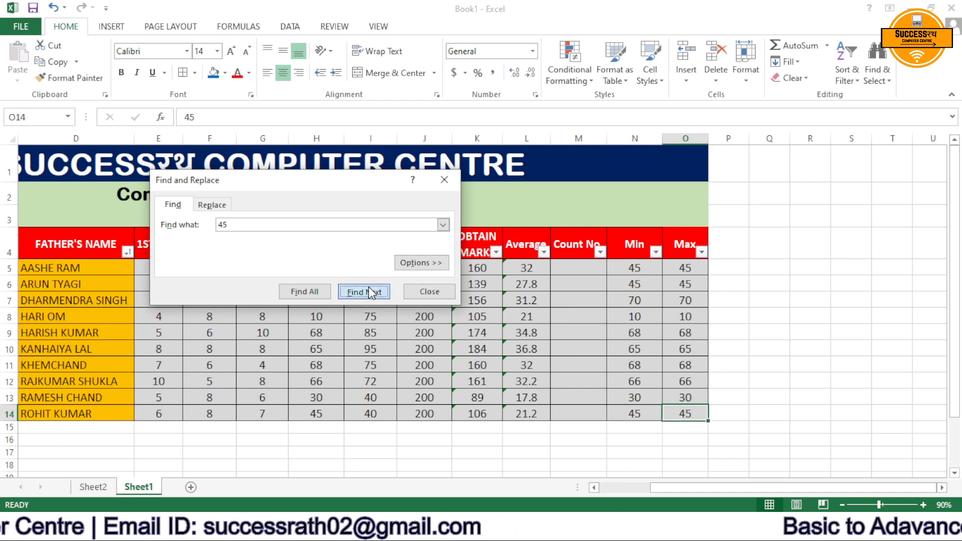
{"action": "left_click", "coordinate": [376, 239]}
{"action": "left_click", "coordinate": [366, 236]}
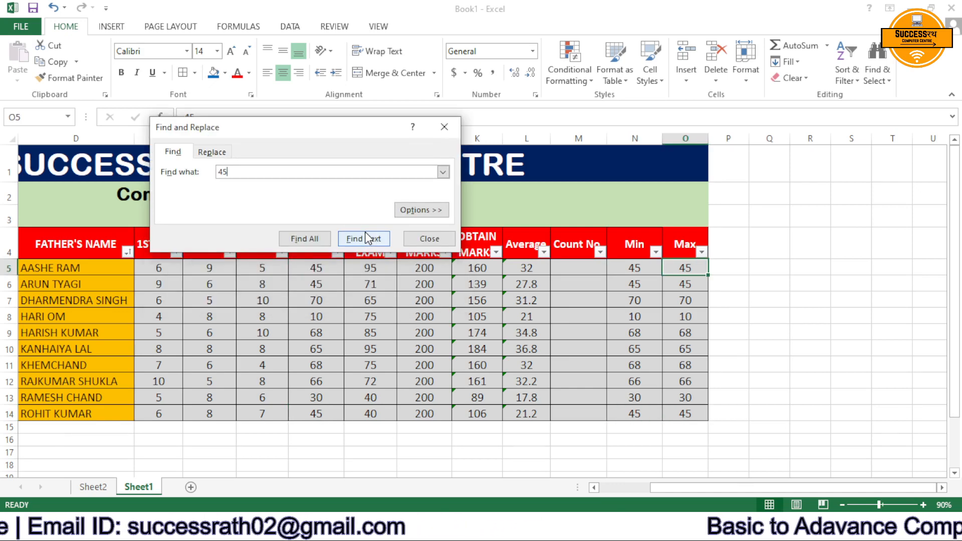
{"action": "left_click", "coordinate": [366, 236]}
{"action": "left_click", "coordinate": [365, 233]}
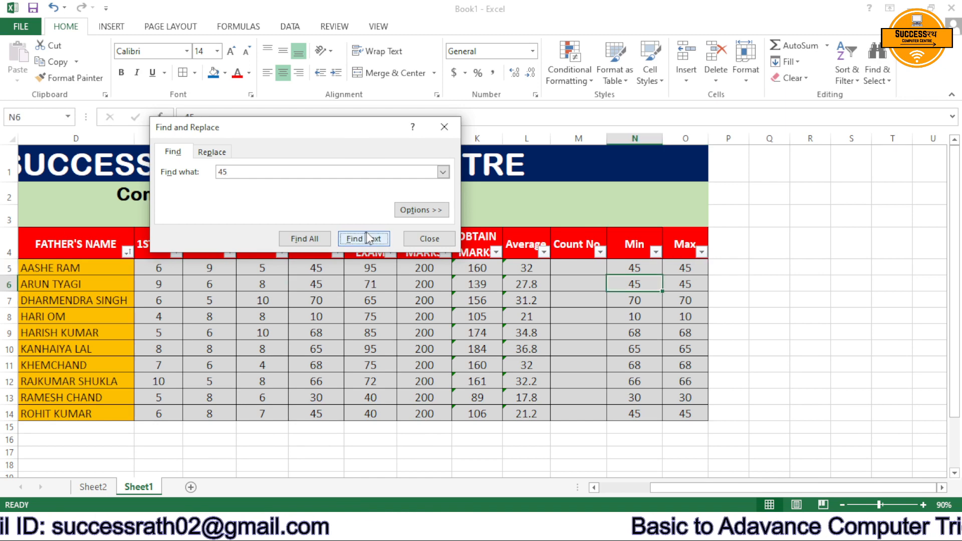
{"action": "left_click", "coordinate": [428, 239]}
Replace all occurrences of 45 in the marks sheet with 1000.
{"action": "left_click", "coordinate": [882, 78]}
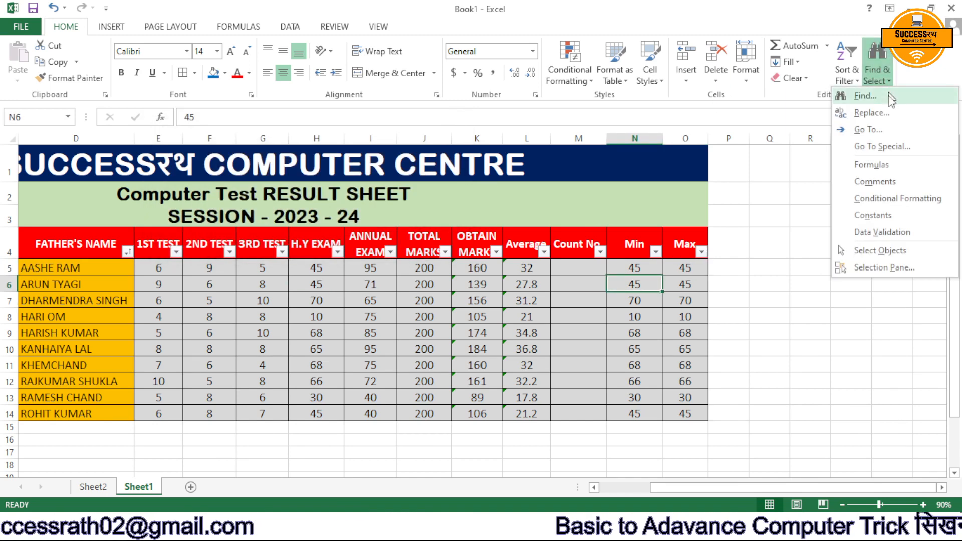
{"action": "left_click", "coordinate": [875, 113]}
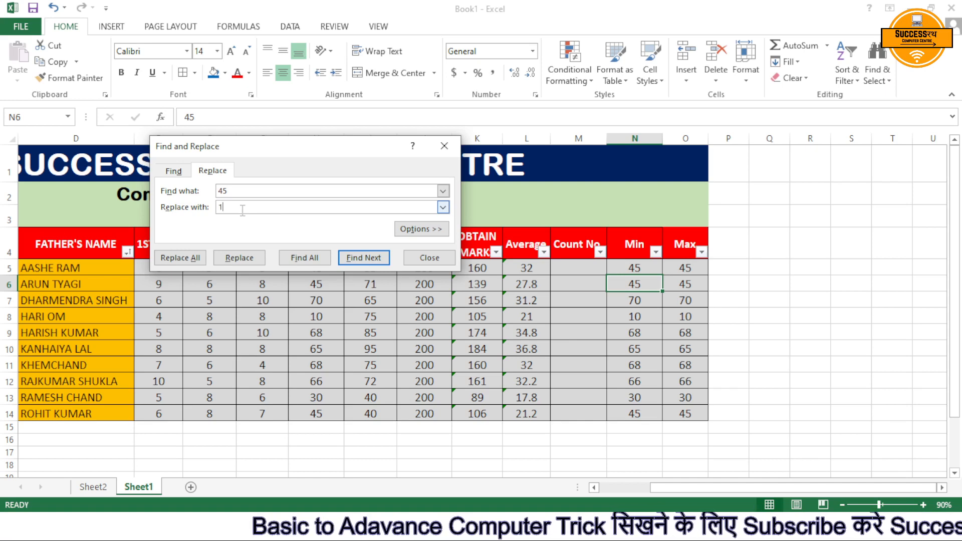
{"action": "key", "text": "Return"}
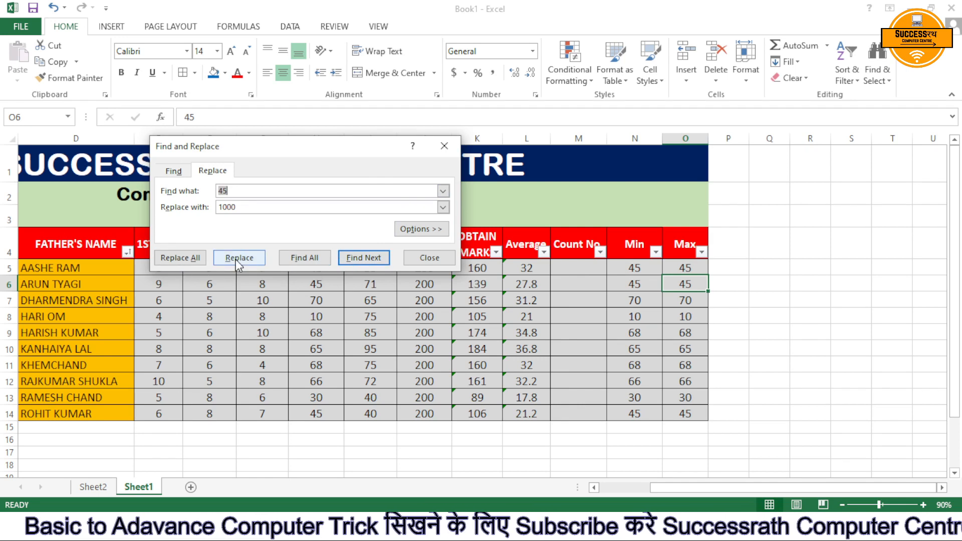
{"action": "left_click", "coordinate": [200, 258]}
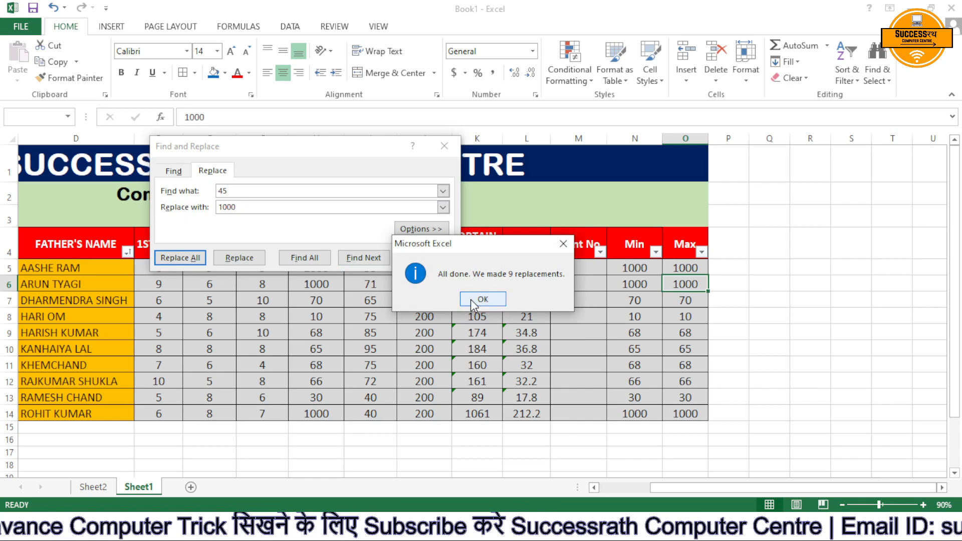
{"action": "left_click", "coordinate": [472, 299]}
{"action": "left_click", "coordinate": [428, 258]}
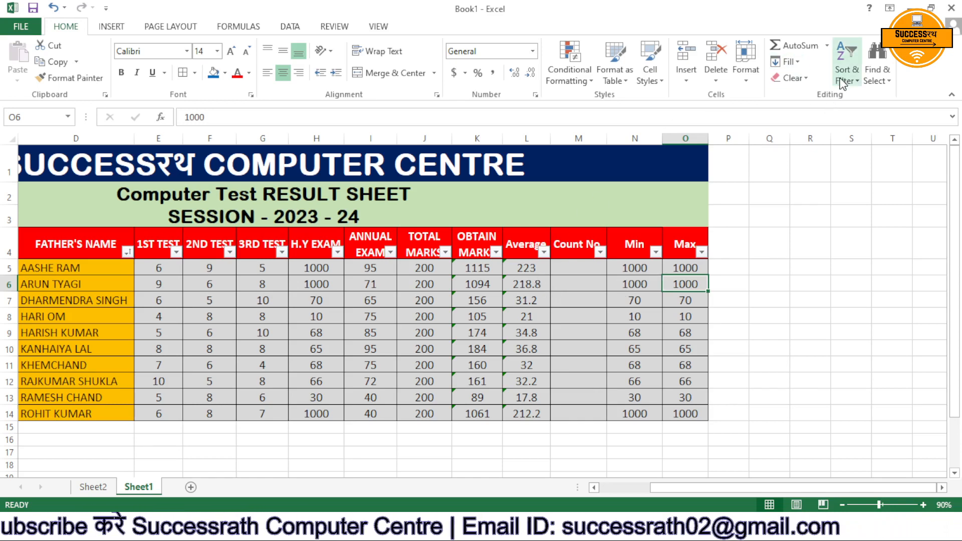
{"action": "left_click", "coordinate": [877, 78]}
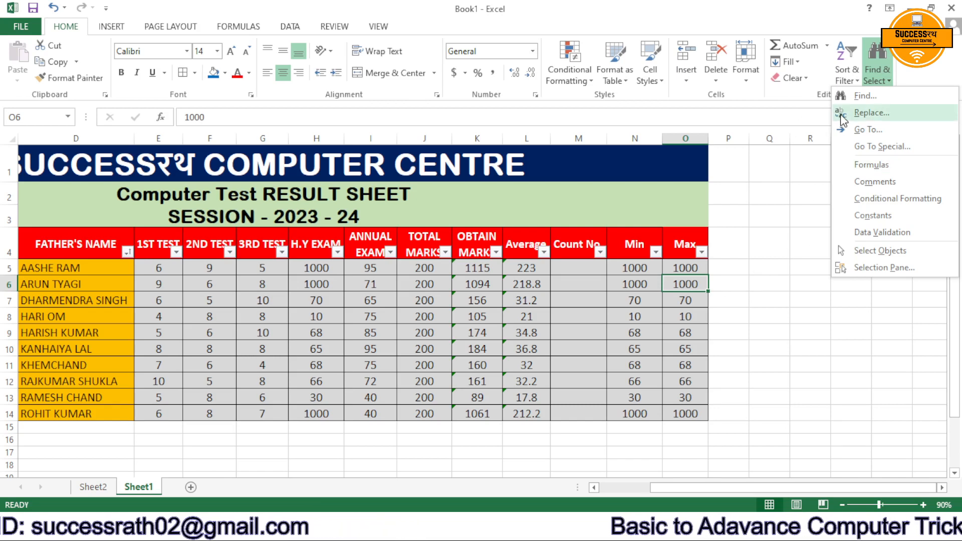
{"action": "left_click", "coordinate": [698, 277]}
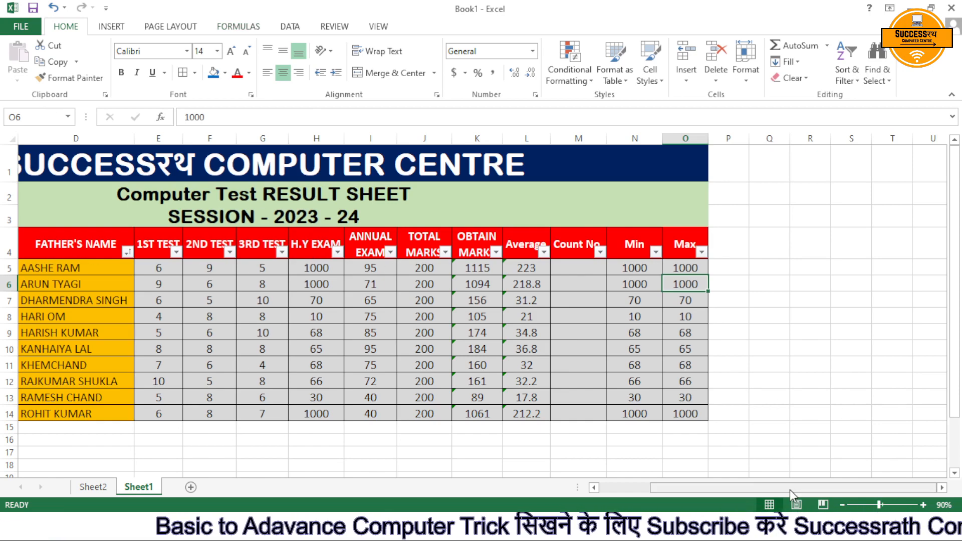
Cut the FATHER'S NAME entries in D5:D14 and paste them below the table starting at cell D19.
{"action": "left_click_drag", "start_coordinate": [790, 489], "coordinate": [579, 508]}
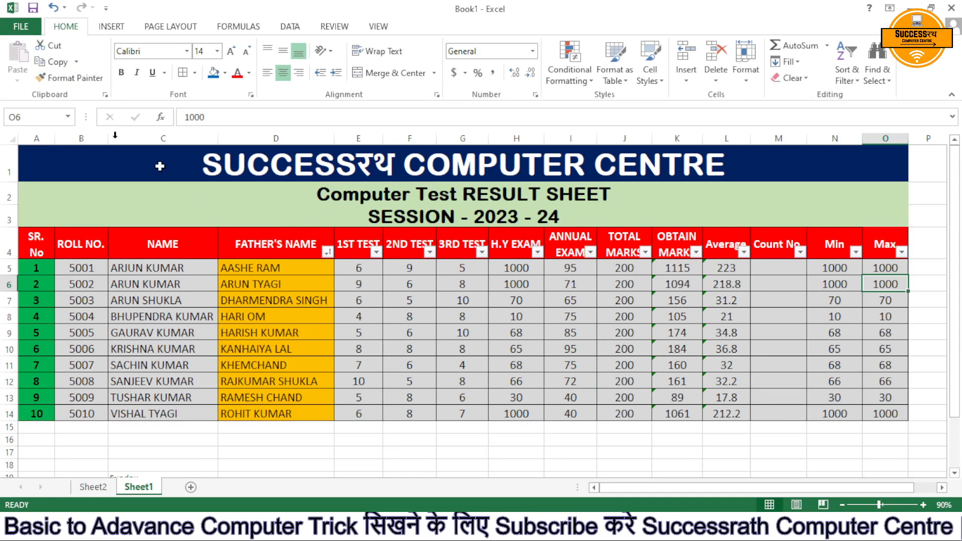
{"action": "left_click_drag", "start_coordinate": [296, 267], "coordinate": [286, 414]}
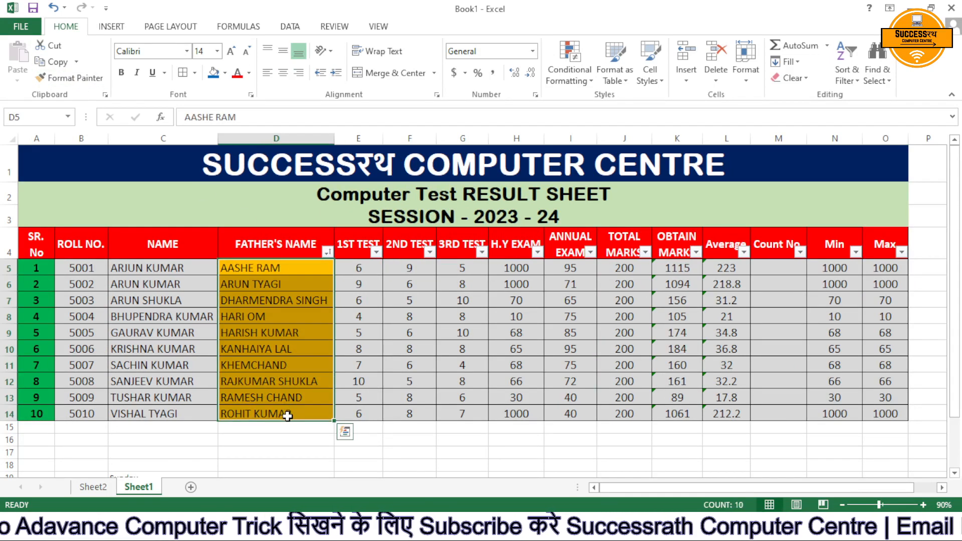
{"action": "left_click", "coordinate": [47, 45]}
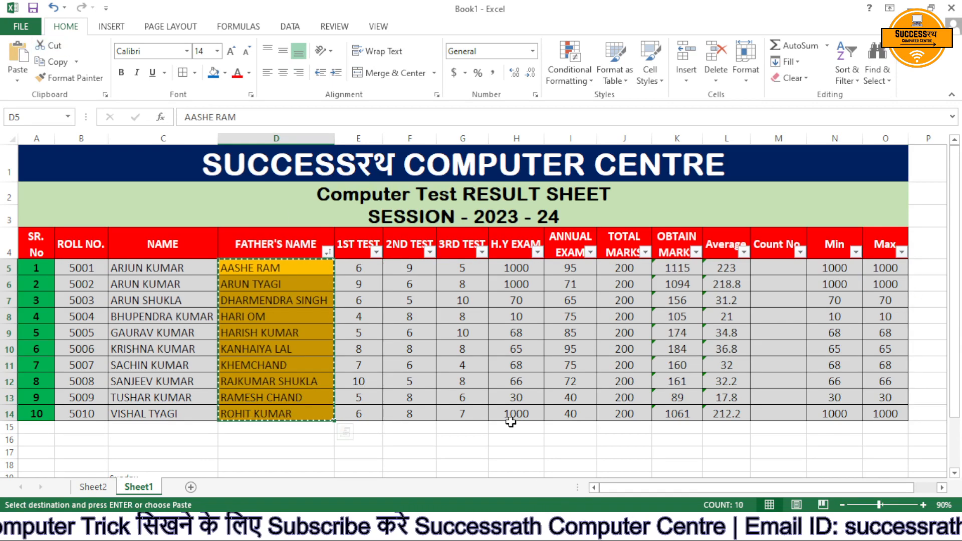
{"action": "scroll", "coordinate": [129, 402], "scroll_direction": "down", "scroll_amount": 2}
{"action": "left_click", "coordinate": [242, 329]}
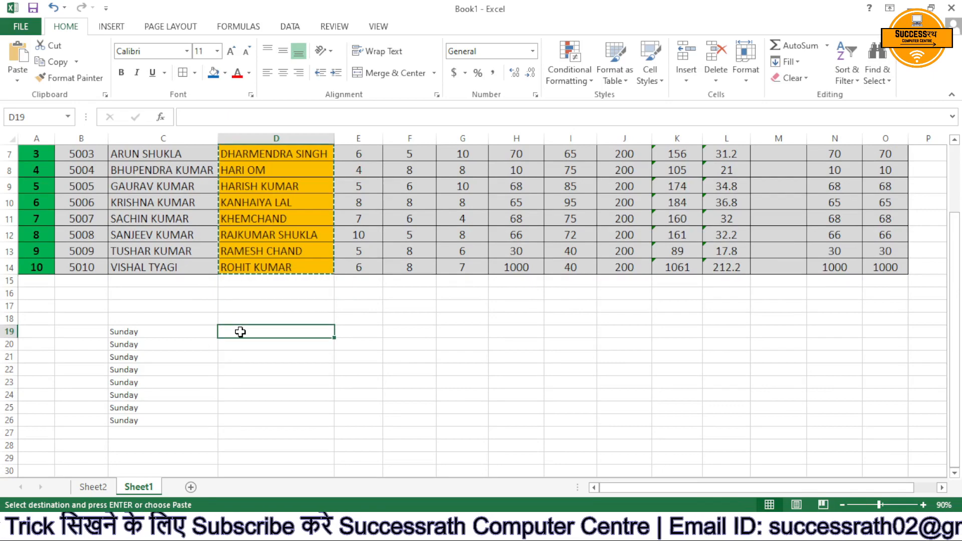
{"action": "left_click", "coordinate": [18, 56]}
{"action": "left_click", "coordinate": [521, 360]}
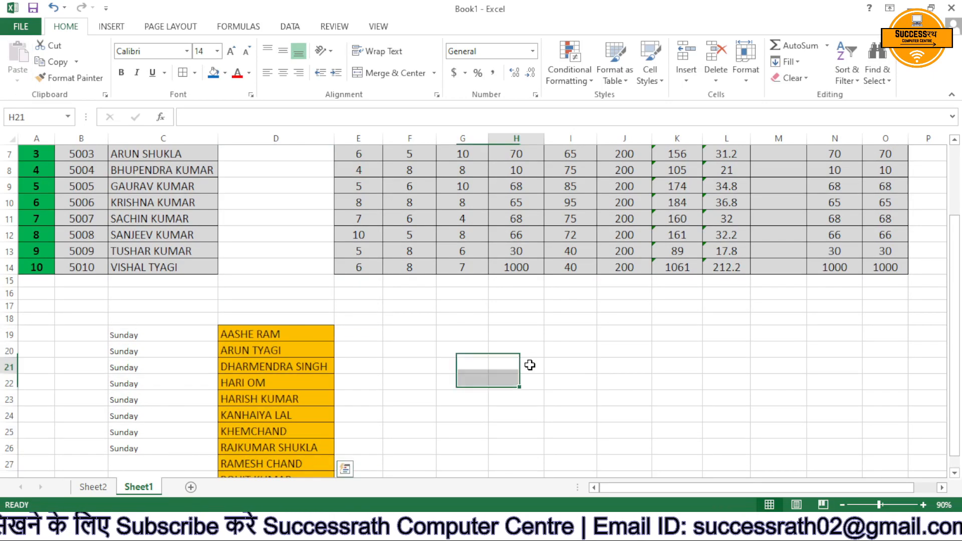
{"action": "scroll", "coordinate": [321, 351], "scroll_direction": "up", "scroll_amount": 2}
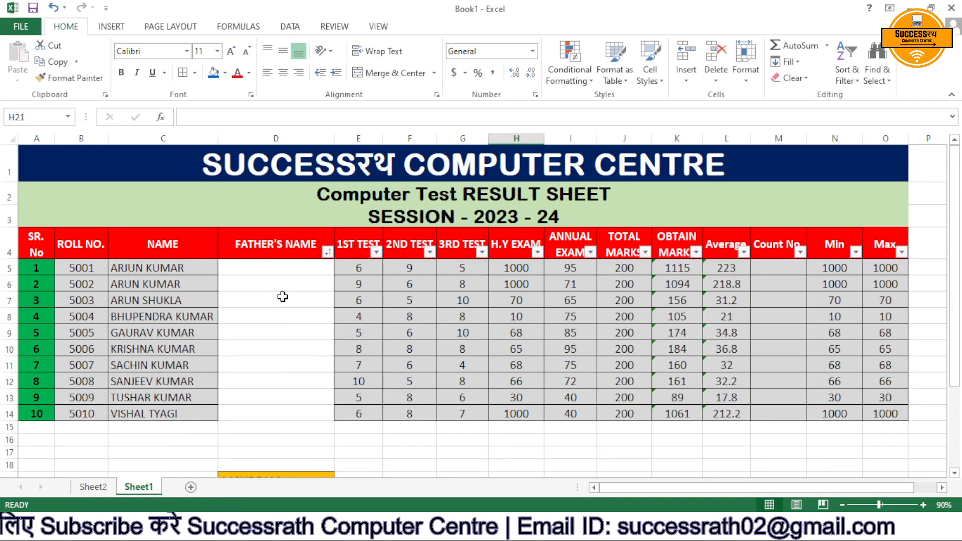
Copy the names in D19:D28 and paste them back into the FATHER'S NAME column starting at D5.
{"action": "scroll", "coordinate": [274, 371], "scroll_direction": "down", "scroll_amount": 2}
{"action": "scroll", "coordinate": [273, 371], "scroll_direction": "down", "scroll_amount": 1}
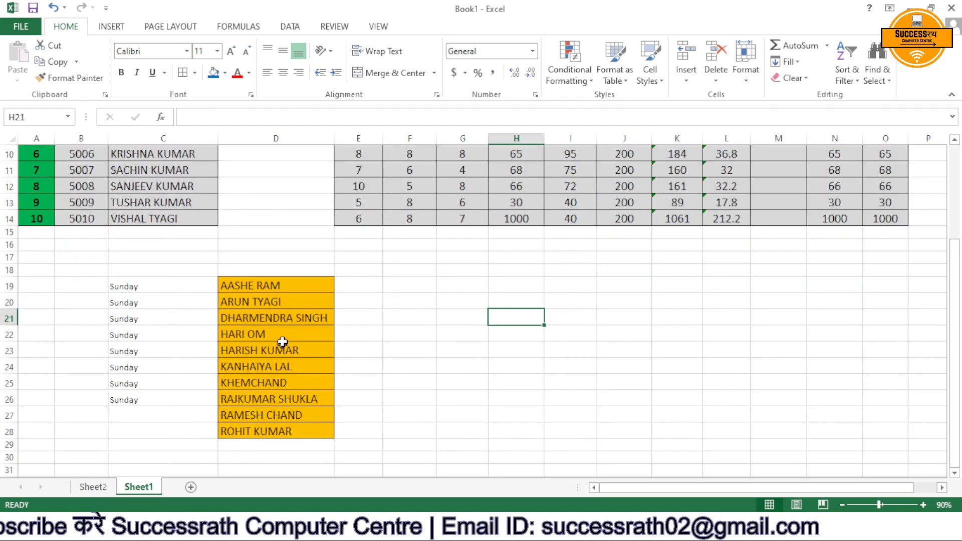
{"action": "left_click_drag", "start_coordinate": [290, 283], "coordinate": [292, 429]}
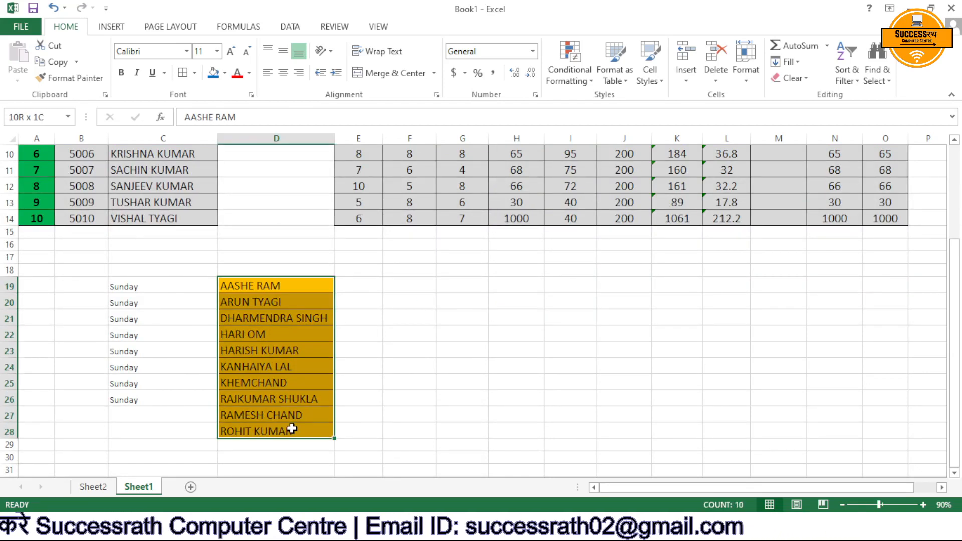
{"action": "left_click", "coordinate": [58, 63]}
{"action": "scroll", "coordinate": [295, 235], "scroll_direction": "up", "scroll_amount": 3}
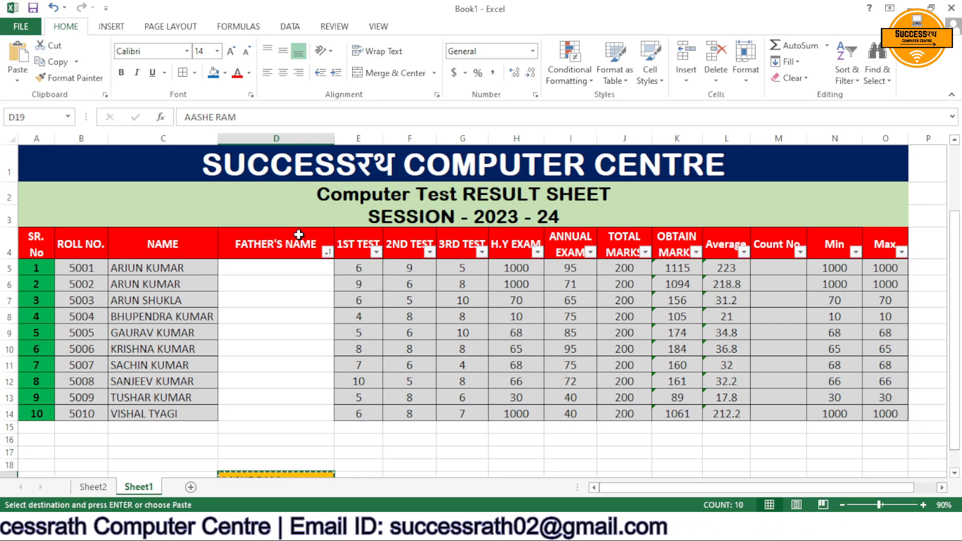
{"action": "left_click", "coordinate": [290, 271]}
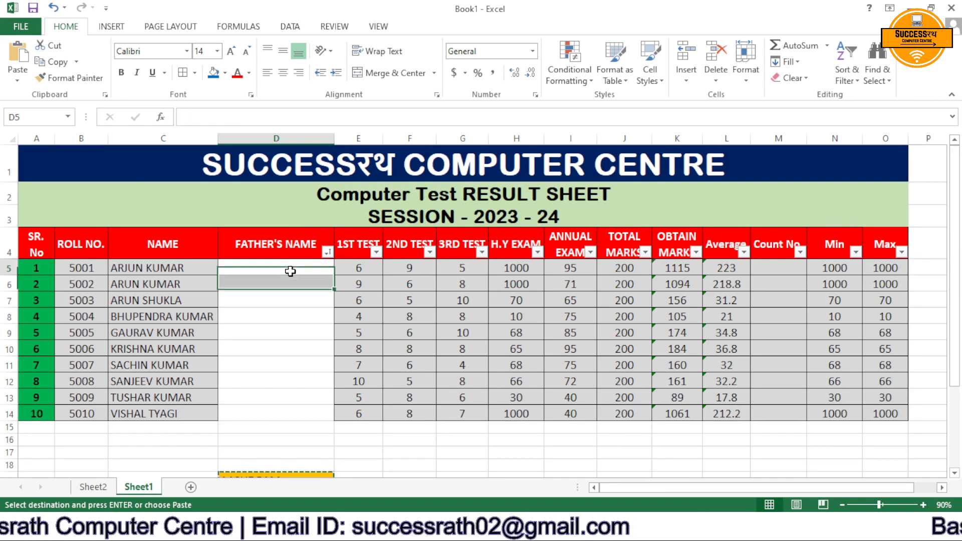
{"action": "left_click", "coordinate": [18, 55]}
{"action": "scroll", "coordinate": [444, 348], "scroll_direction": "down", "scroll_amount": 3}
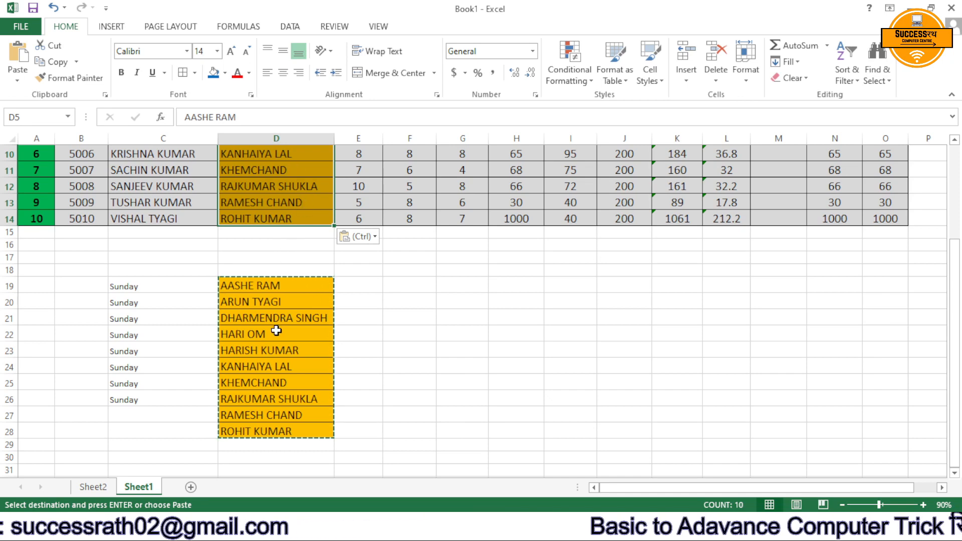
{"action": "scroll", "coordinate": [276, 330], "scroll_direction": "up", "scroll_amount": 2}
{"action": "scroll", "coordinate": [276, 330], "scroll_direction": "up", "scroll_amount": 2}
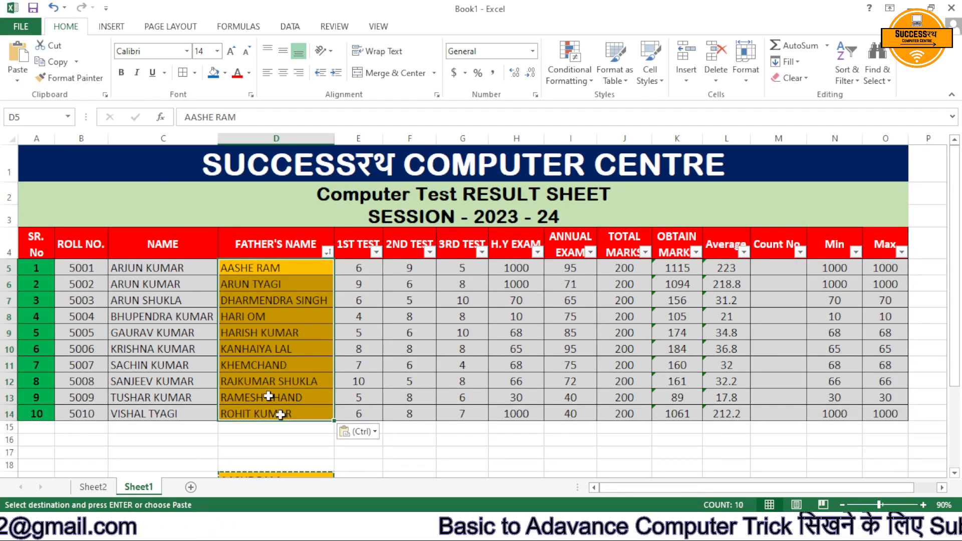
{"action": "left_click", "coordinate": [409, 348]}
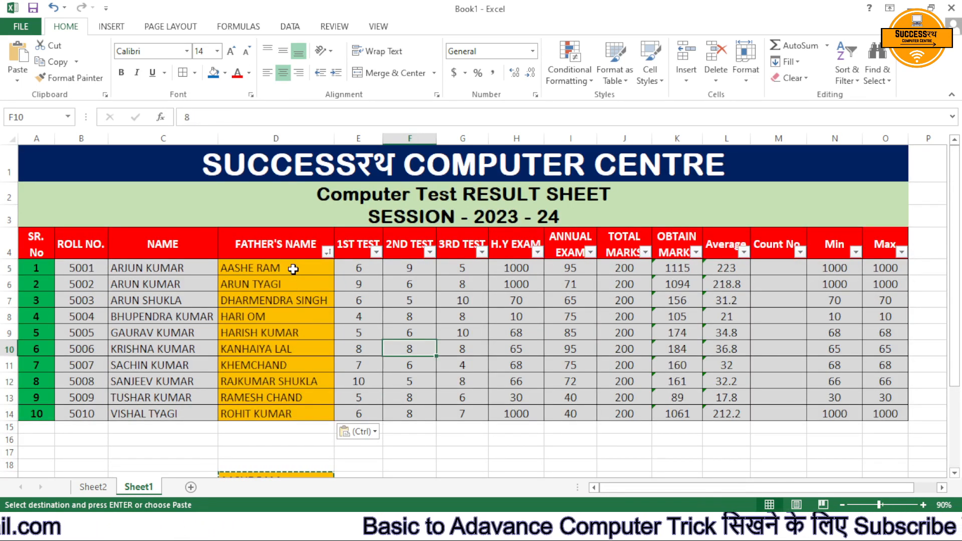
Copy the formatting of D5:D14 onto the Max values in O5:O14 with Format Painter, and widen column O slightly.
{"action": "left_click_drag", "start_coordinate": [293, 269], "coordinate": [281, 414]}
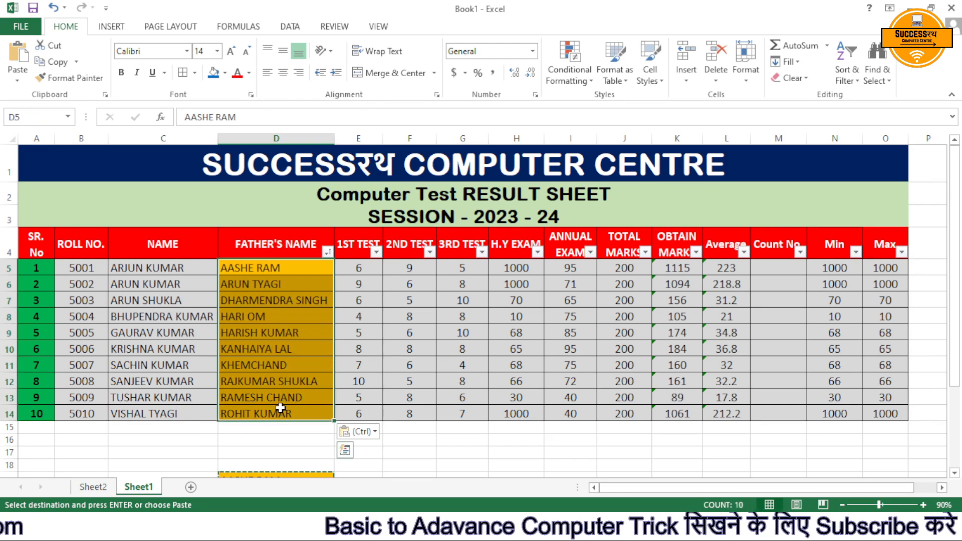
{"action": "left_click", "coordinate": [74, 79]}
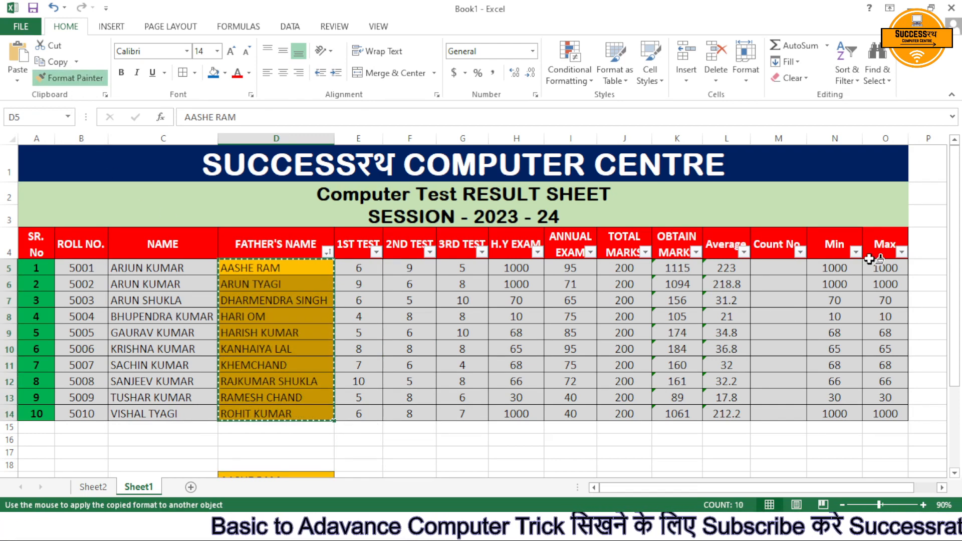
{"action": "left_click_drag", "start_coordinate": [877, 268], "coordinate": [873, 414]}
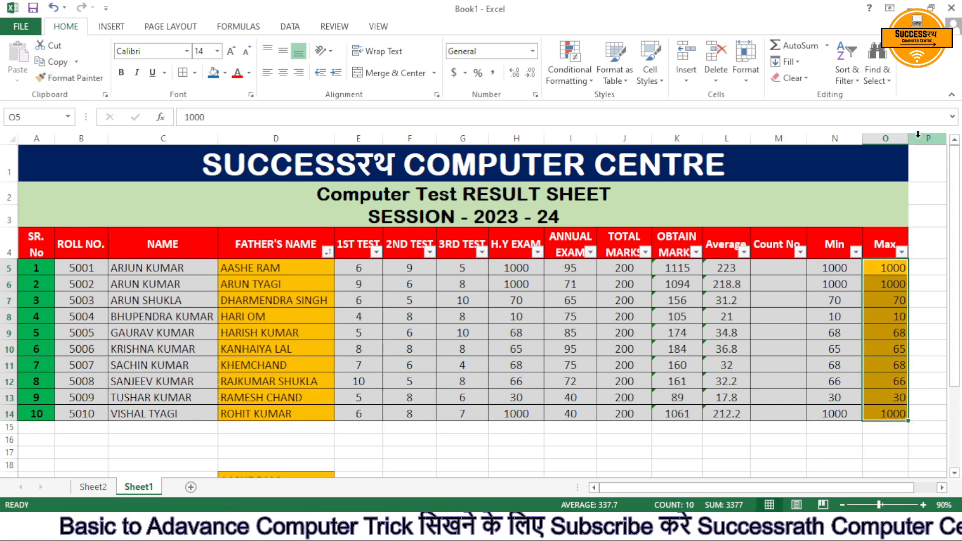
{"action": "left_click_drag", "start_coordinate": [907, 138], "coordinate": [913, 138]}
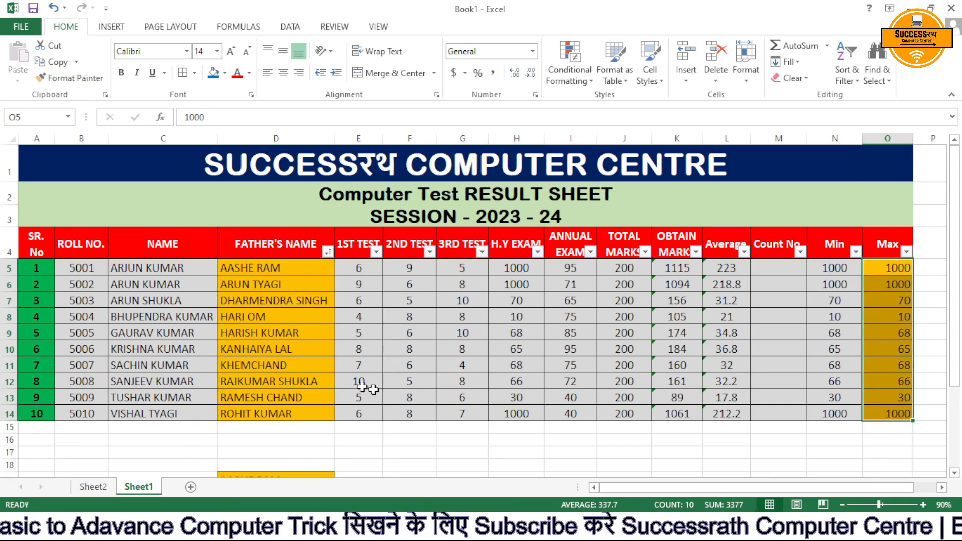